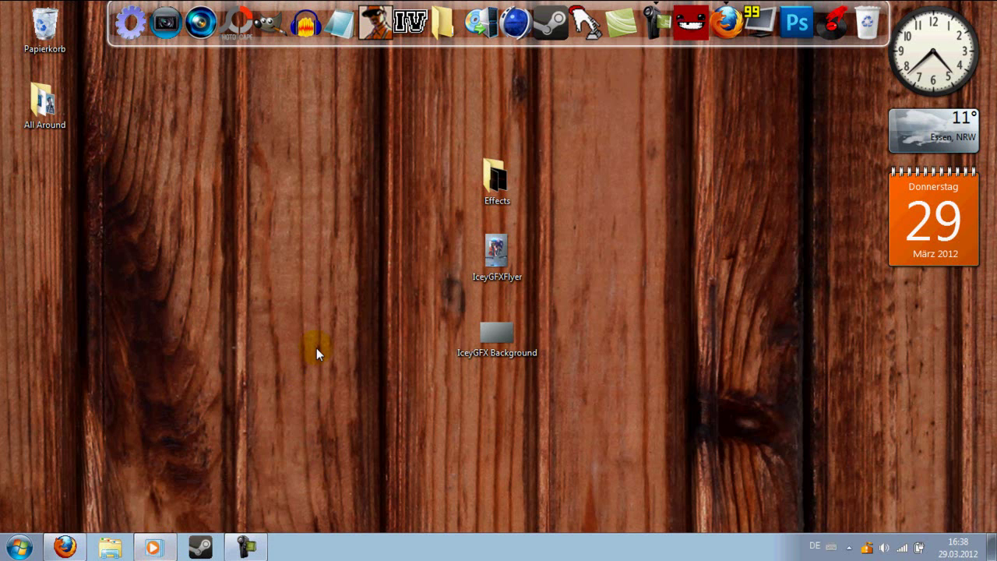
In a maximized Notepad note, type 'Hallo Leute,' and an intro about making an advertising flyer
left_click(346, 39)
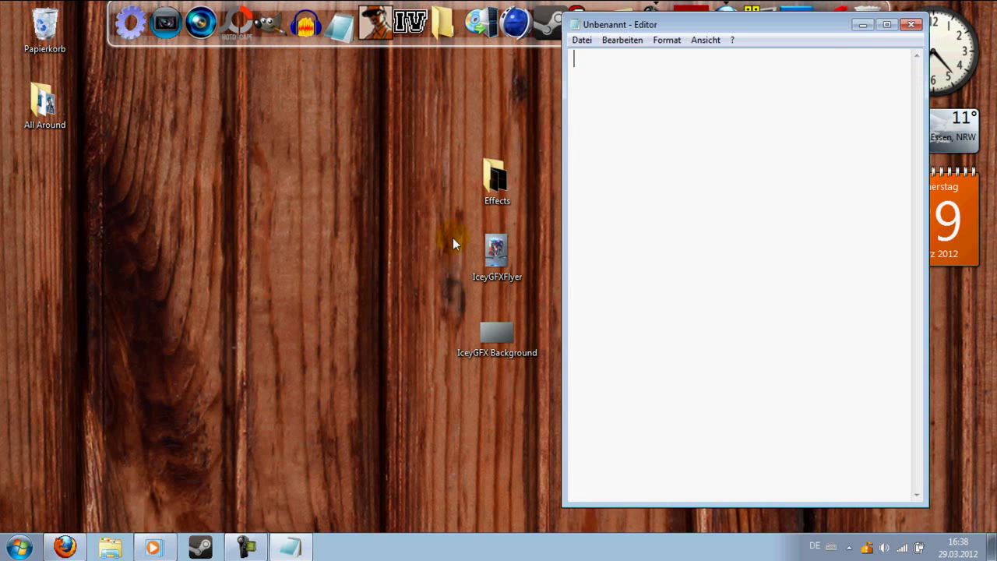
left_click(887, 24)
type("Hallo Leute,")
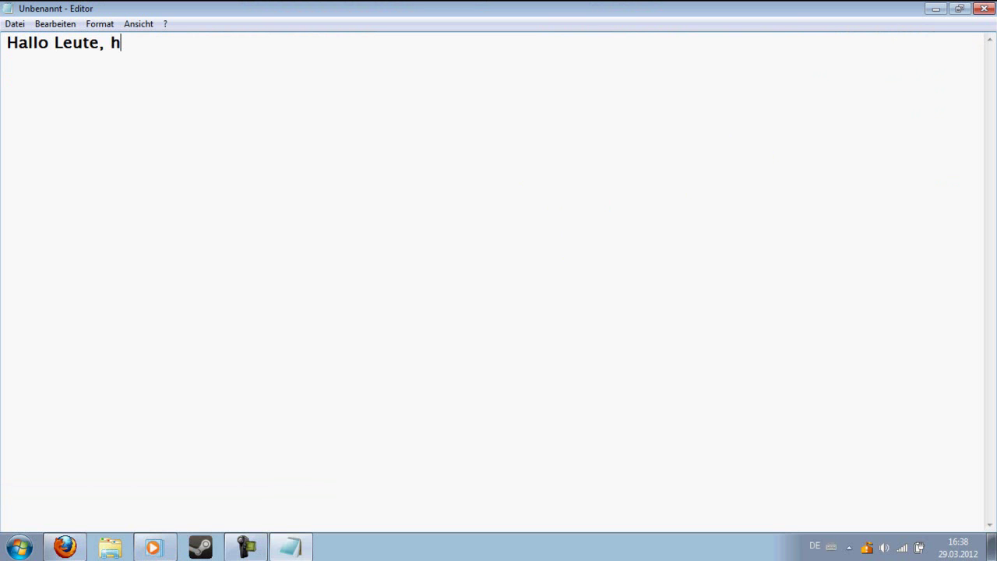
key("Return")
type("h")
key("Return")
type("h ze")
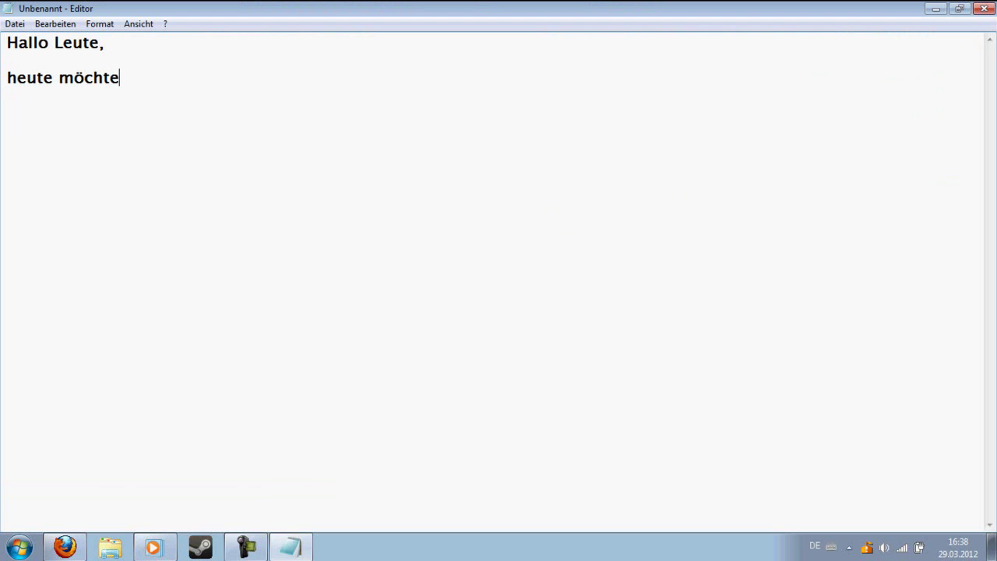
type("igen, wie ihr ")
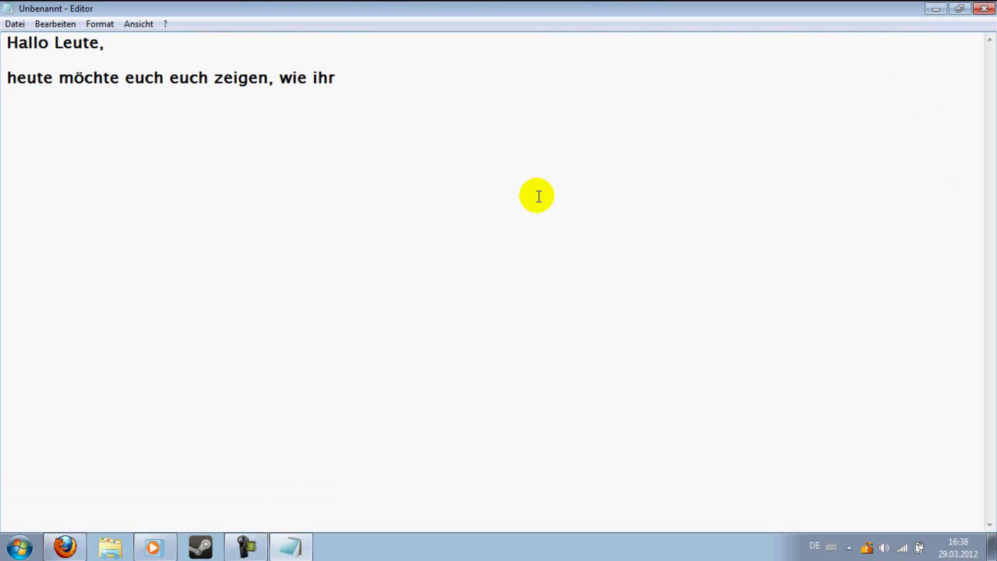
type("u")
key("BackSpace")
type("Werbeflyer hinbekom")
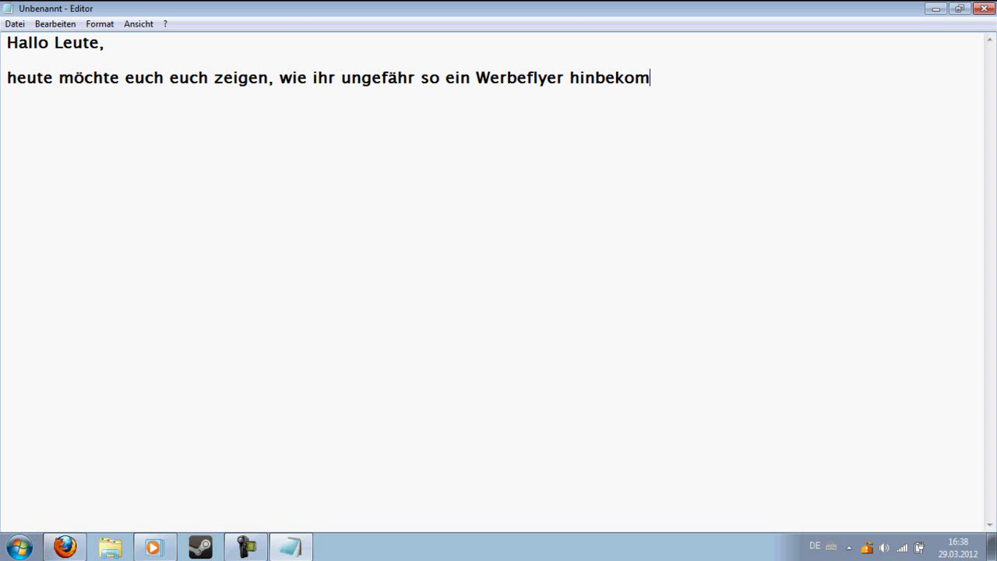
type("mt ;D")
Preview the finished IceyGFXFlyer image in Windows Photo Viewer, then close it
left_click(939, 9)
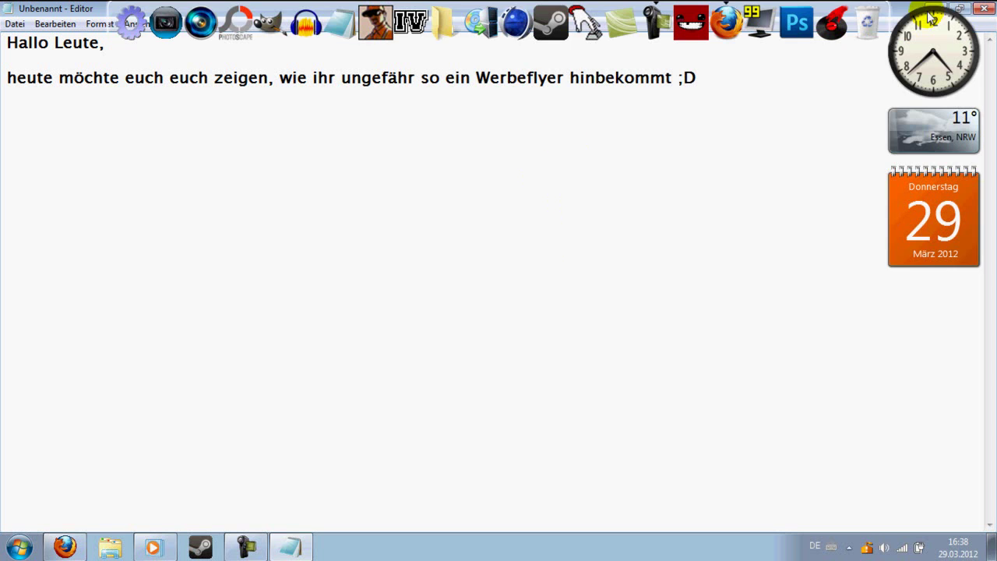
double_click(474, 260)
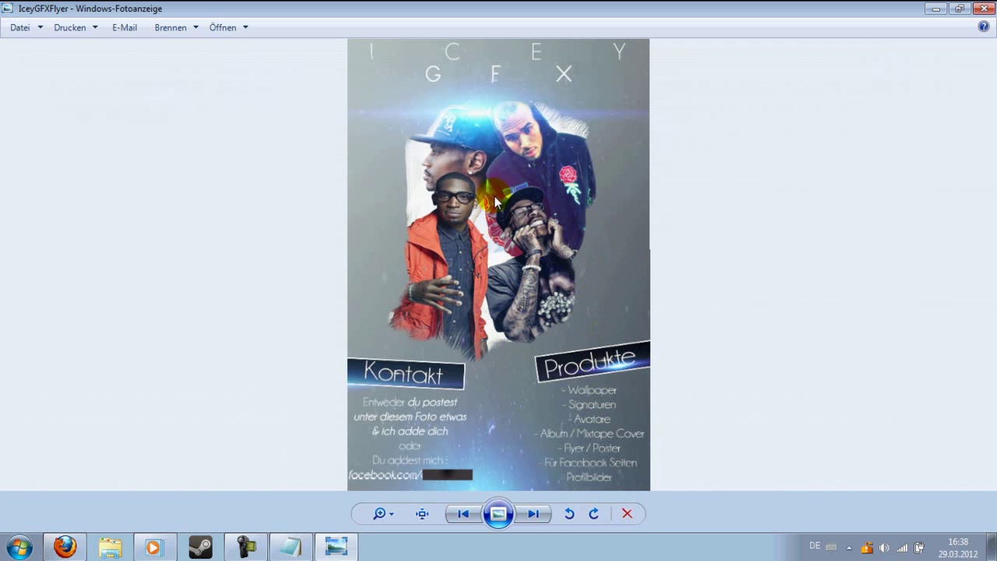
scroll(460, 121, "up", 1)
scroll(483, 168, "down", 1)
key("alt+F4")
Move the Effects folder and IceyGFX Background icons to new desktop positions
left_click_drag(479, 178, 304, 257)
left_click_drag(484, 331, 698, 243)
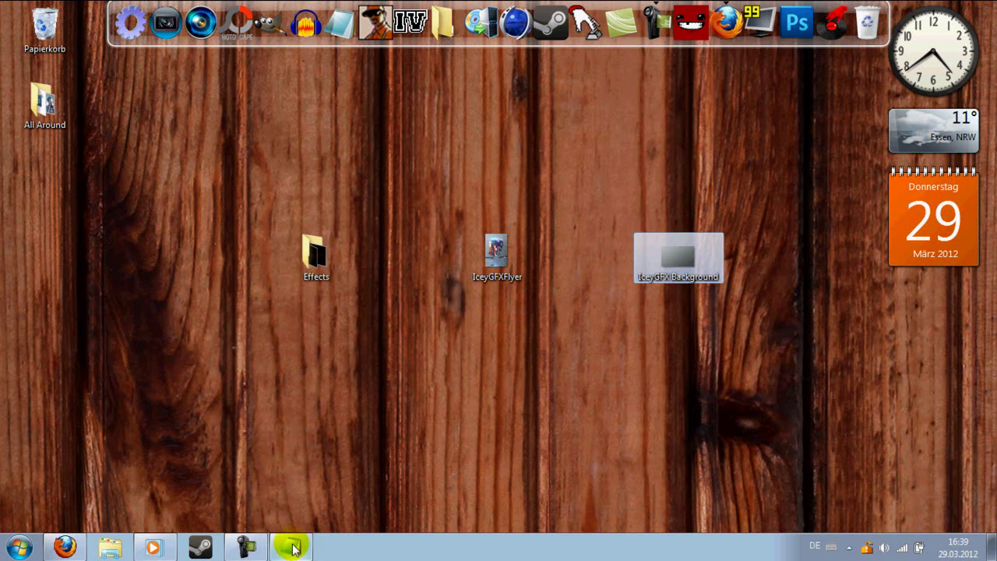
left_click(289, 546)
Add note lines saying the effects and a background texture are needed, with download links in the description
key("Return")
key("Return")
type("Ic")
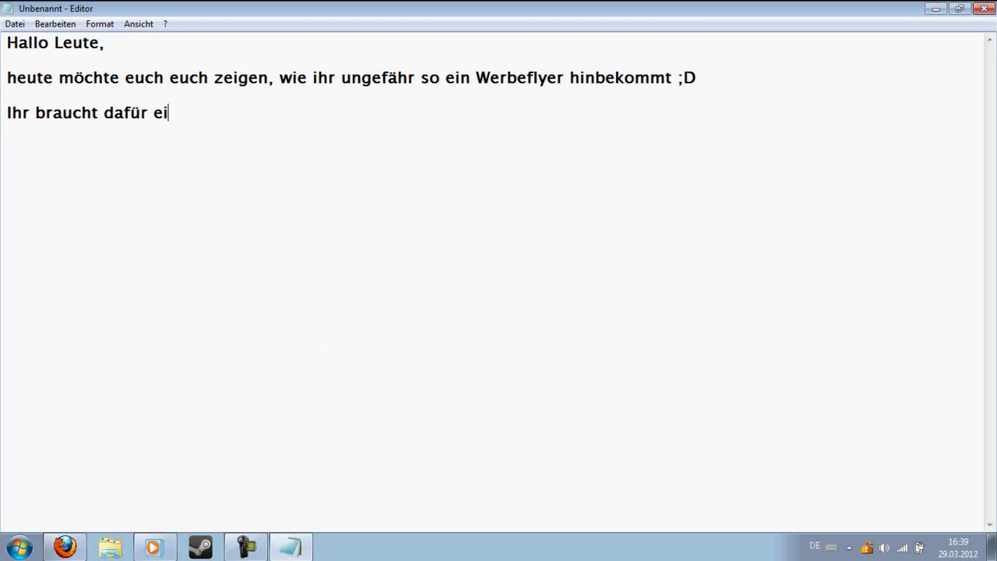
type("Effekte")
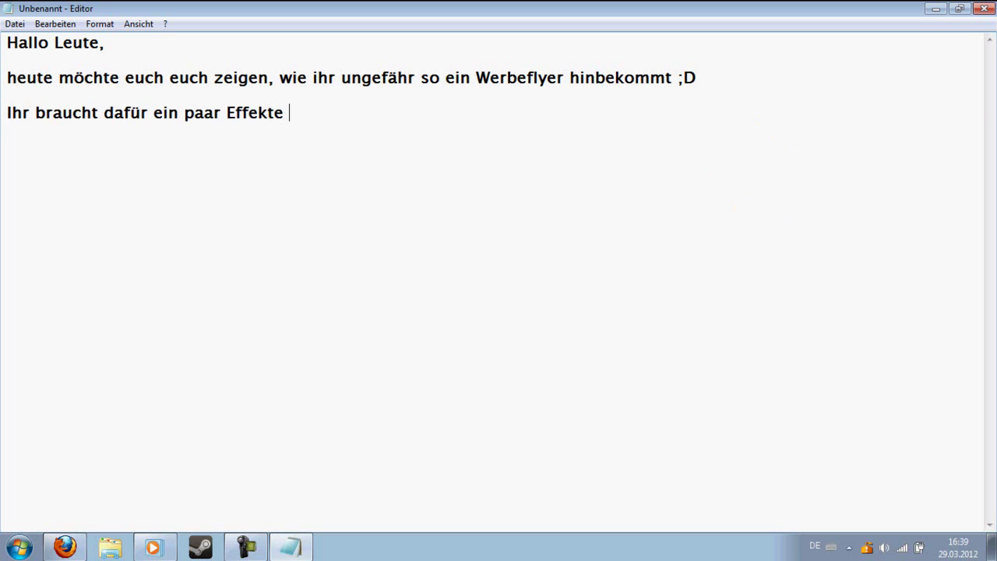
type("(Downloadlink in Beschreibun")
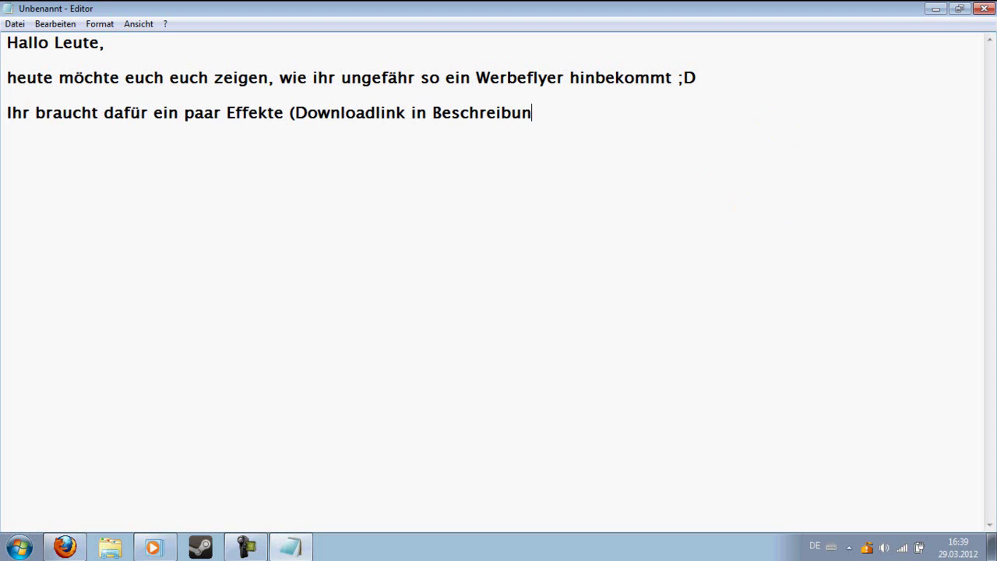
type(")")
key("Return")
key("Return")
type("& ein H")
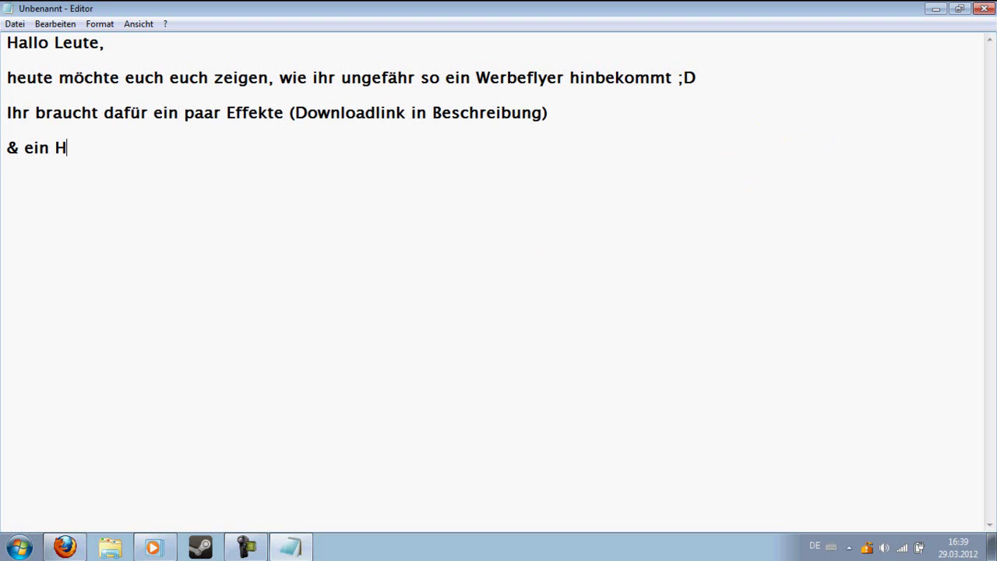
type("intergru")
type("nd/Text")
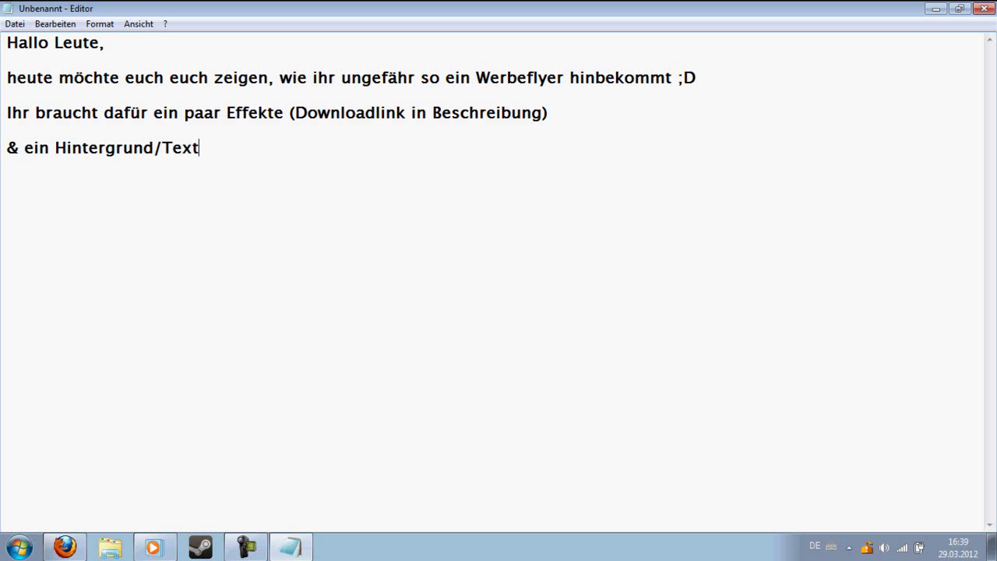
type("(Ebefa")
type("s im Down")
key("BackSpace")
type("n der Beschreibung)")
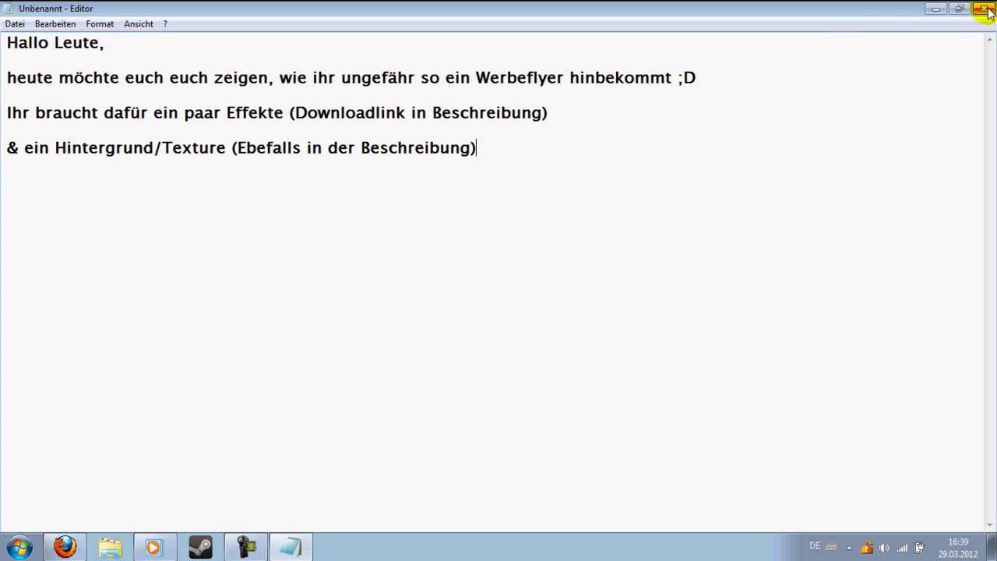
left_click(935, 8)
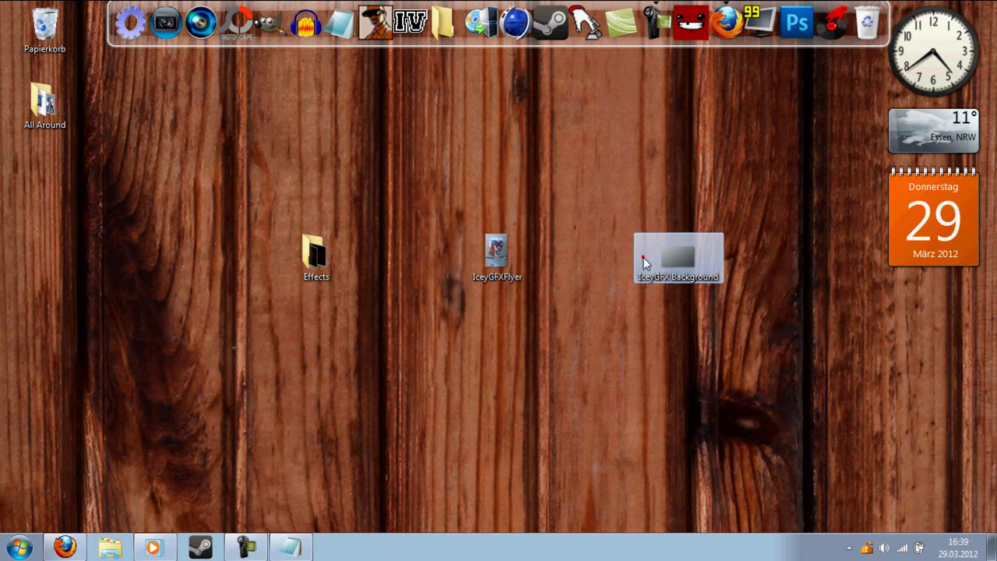
Launch Photoshop and switch back to the Notepad note
left_click(796, 23)
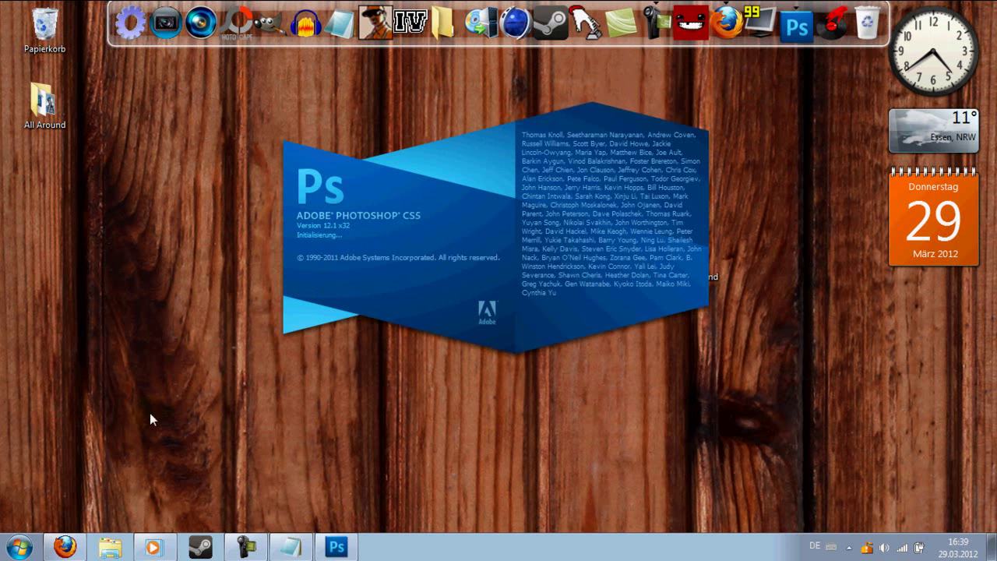
left_click(282, 549)
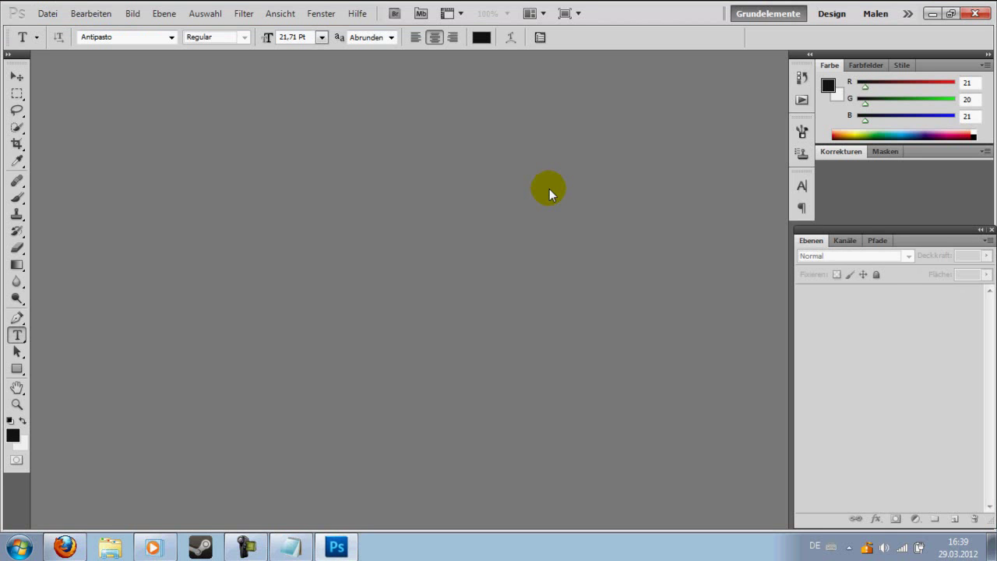
left_click(247, 549)
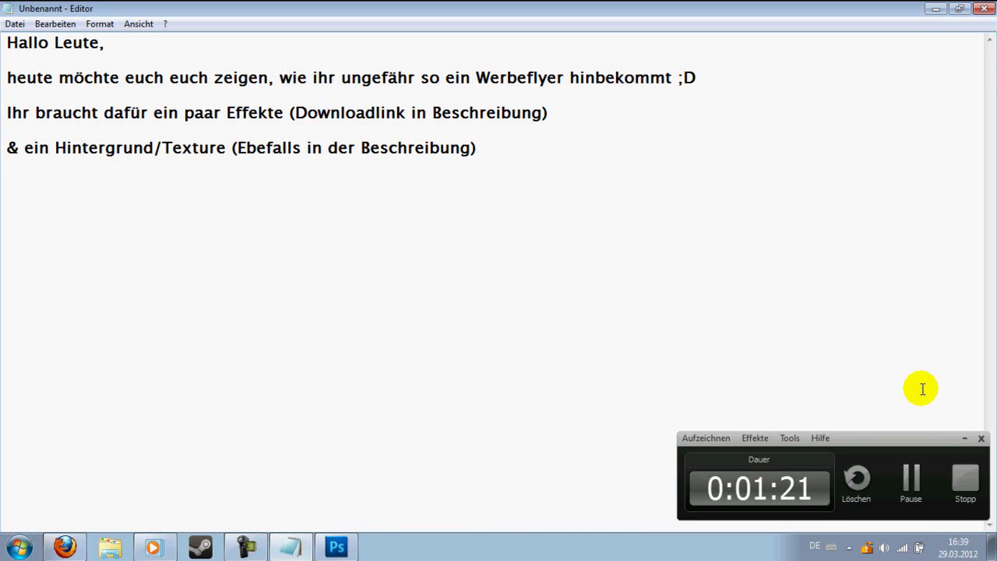
left_click(963, 440)
End the note with the line 'Macht das einfach so wie ich ;D'
type("Macht das E")
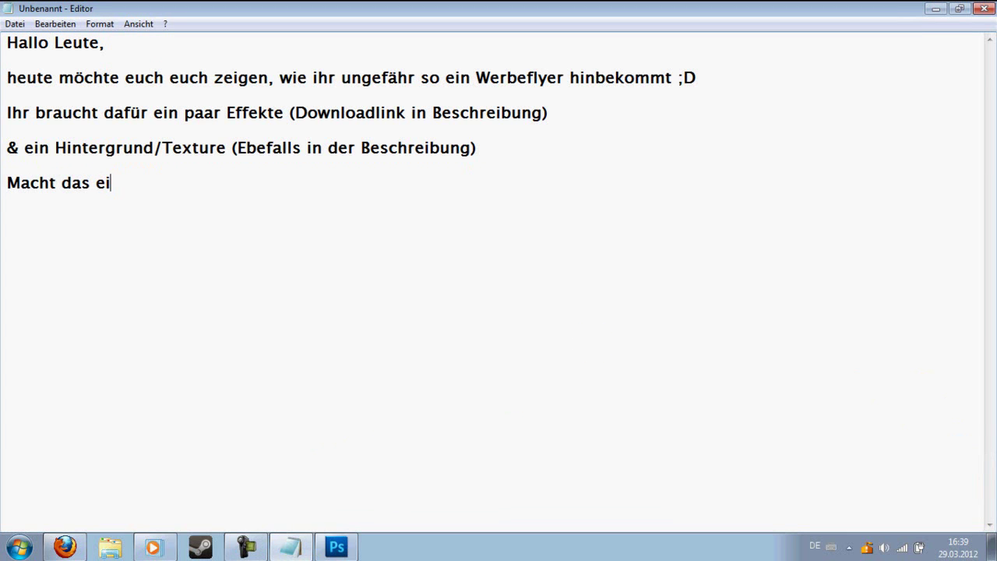
key("BackSpace")
key("BackSpace")
type("fach so wie ich ;D")
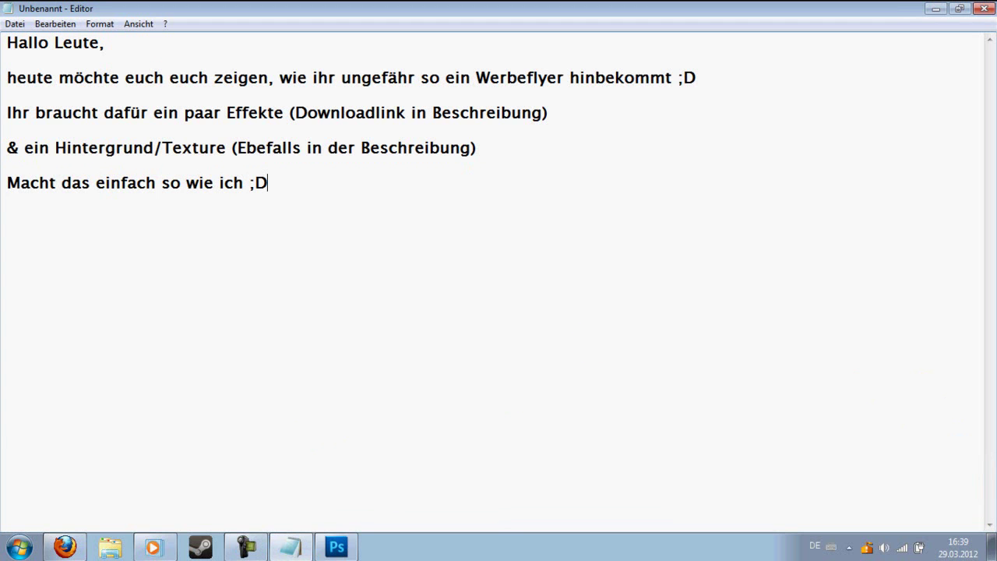
left_click(936, 8)
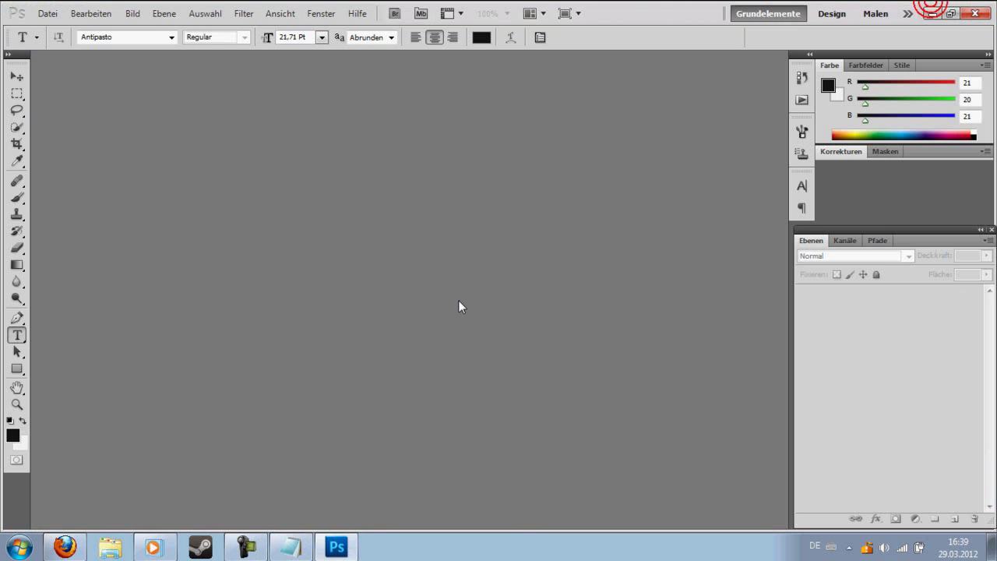
Create a new Photoshop document with a height of 750 pixels
left_click(53, 14)
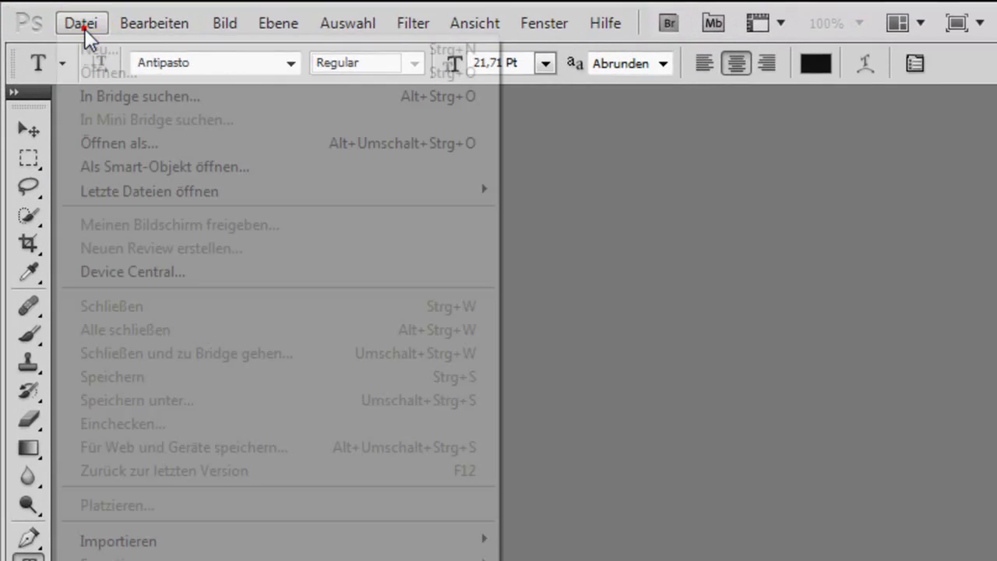
left_click(70, 28)
left_click(405, 199)
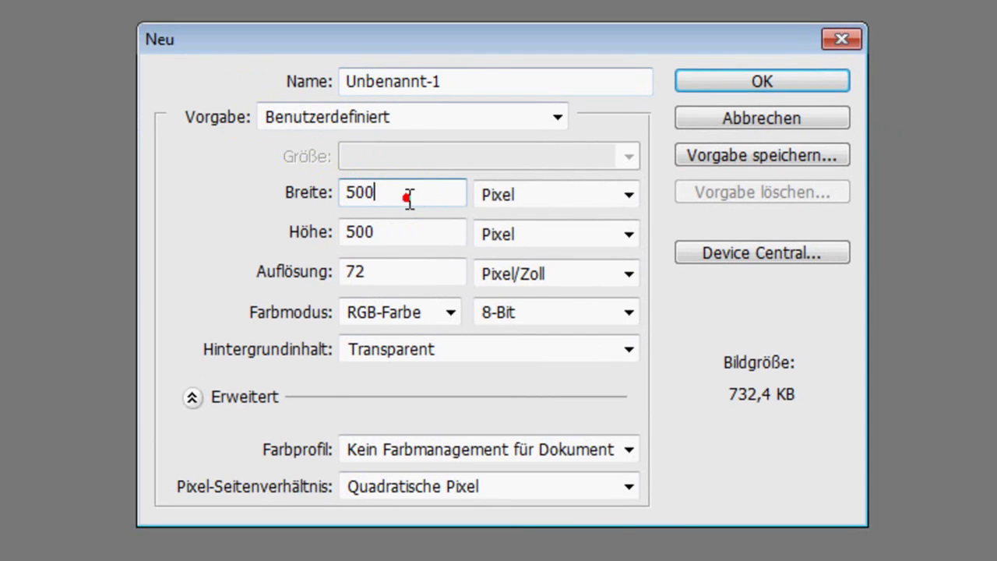
double_click(405, 225)
type("750")
left_click(768, 84)
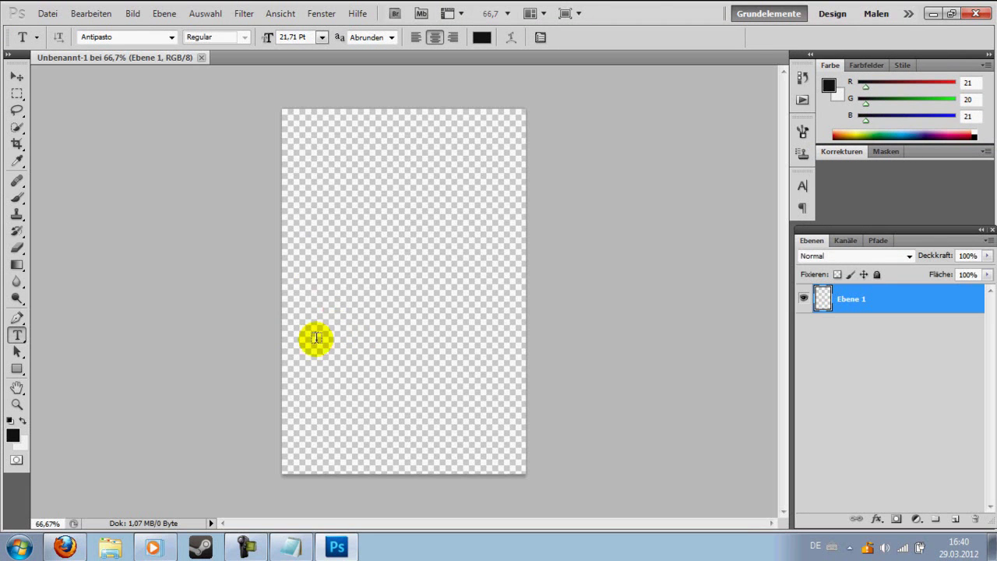
Place the IceyGFX Background image into the document, stretched to cover the canvas
left_click(932, 13)
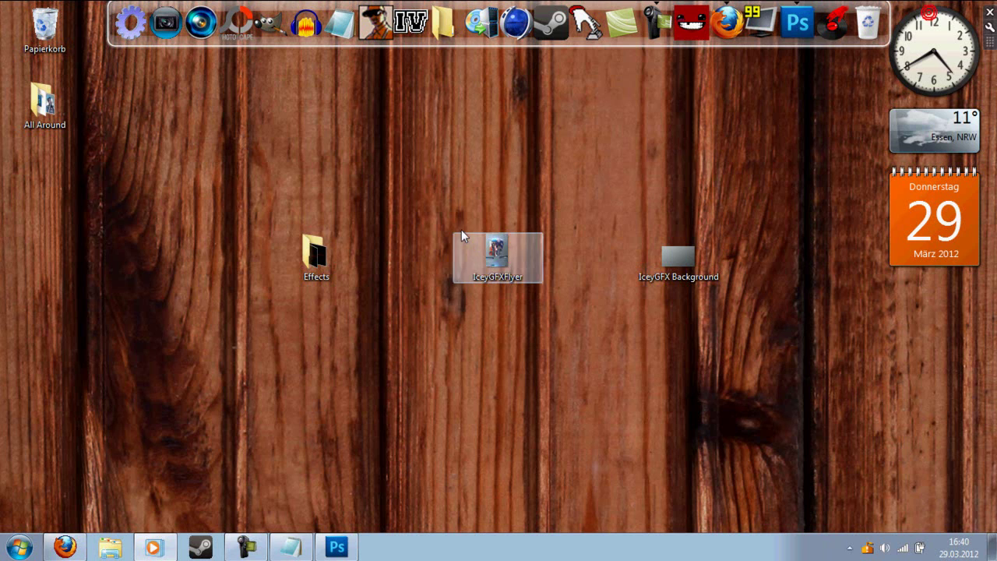
mouse_move(681, 259)
left_mouse_down()
mouse_move(553, 338)
mouse_move(433, 326)
mouse_move(384, 179)
left_mouse_up()
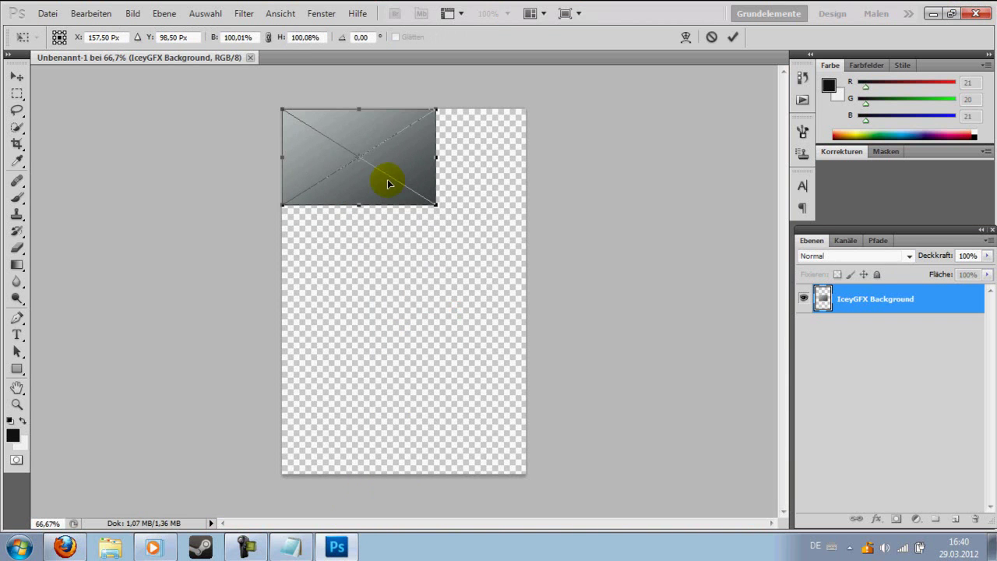
left_click_drag(441, 207, 527, 472)
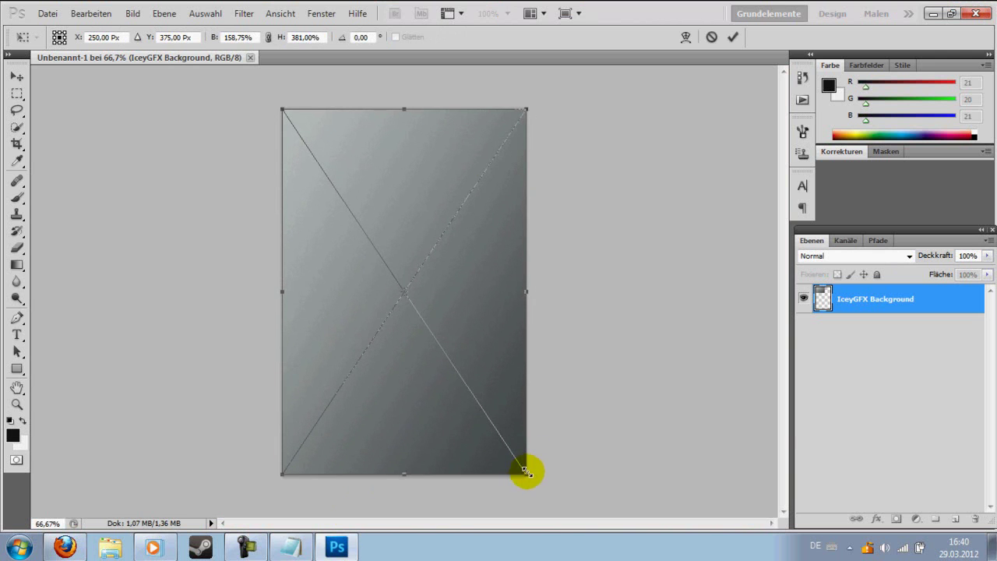
left_click(732, 37)
Set white as the text colour, select the Brush tool, and return to the Notepad note
key("t")
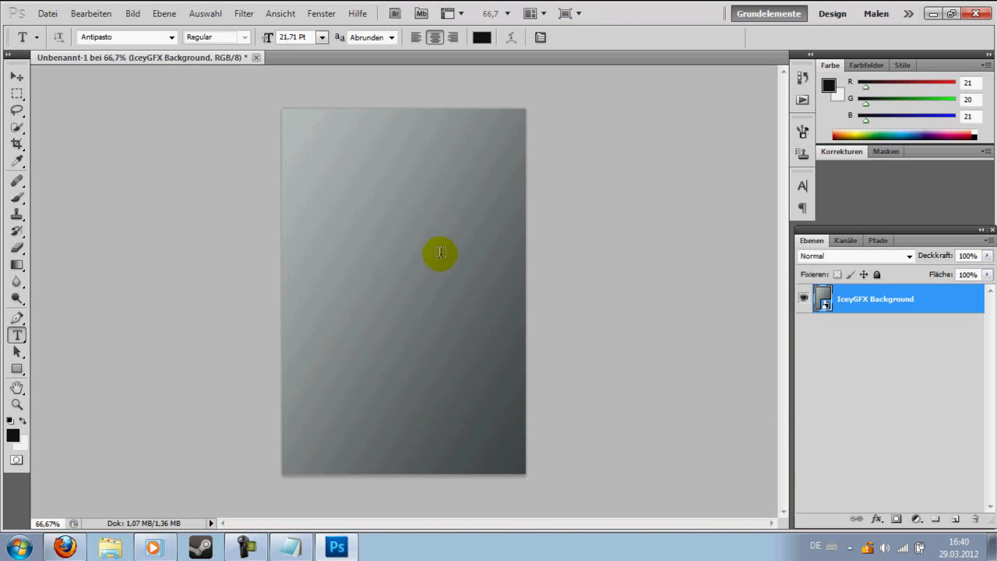
left_click(481, 36)
left_click_drag(660, 162, 593, 101)
left_click(920, 91)
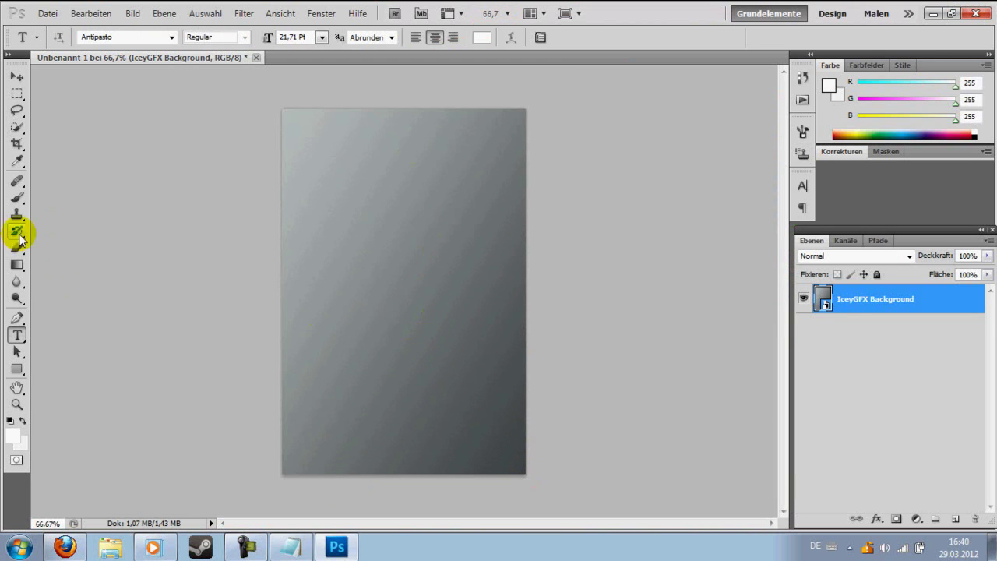
left_click(17, 198)
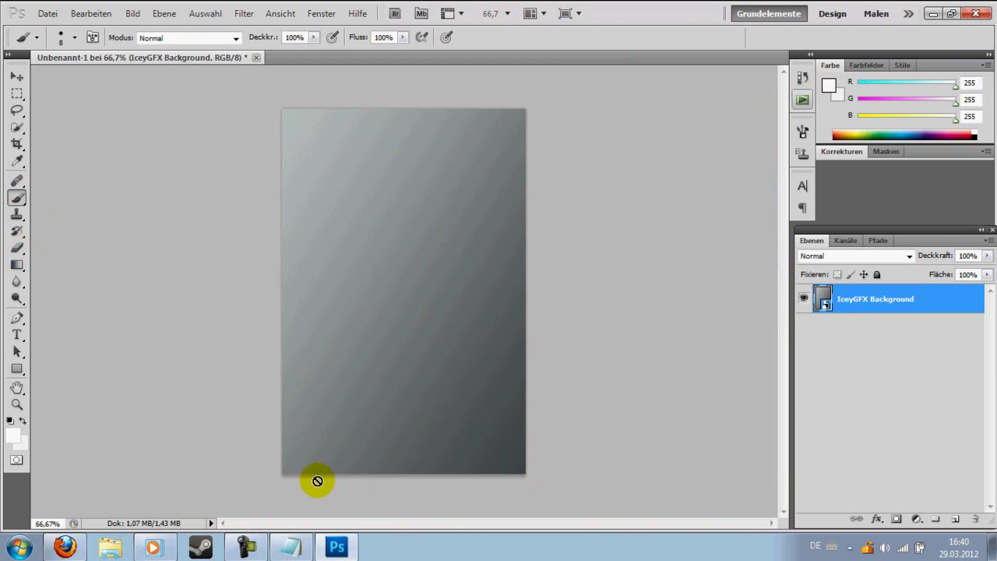
left_click(291, 548)
left_click(417, 240)
Add the line 'Achja, ausserdem braucht ihr einige PSDS :D' about favourite rappers and stars
key("Return")
type("Achja, ausserdem bracut")
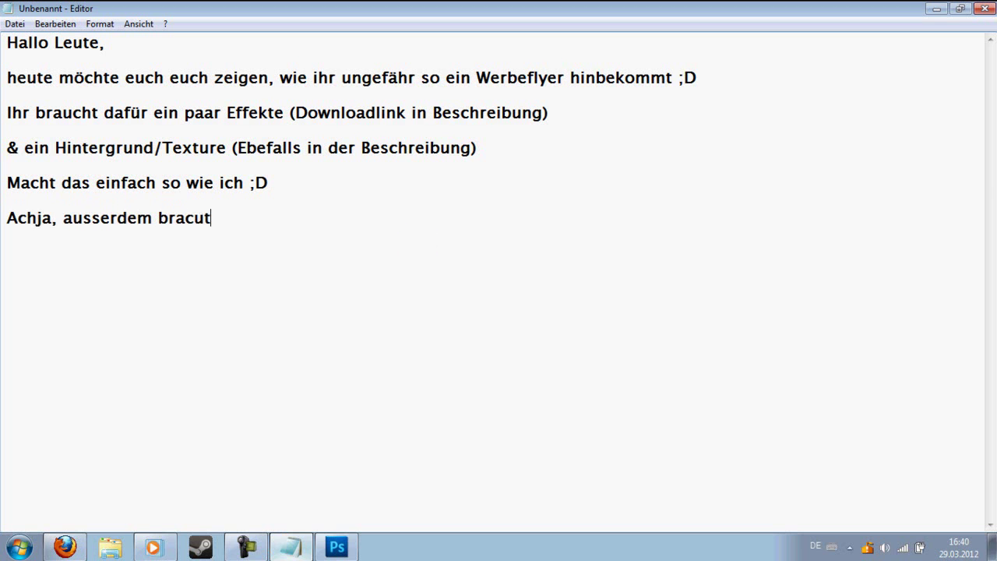
key("BackSpace")
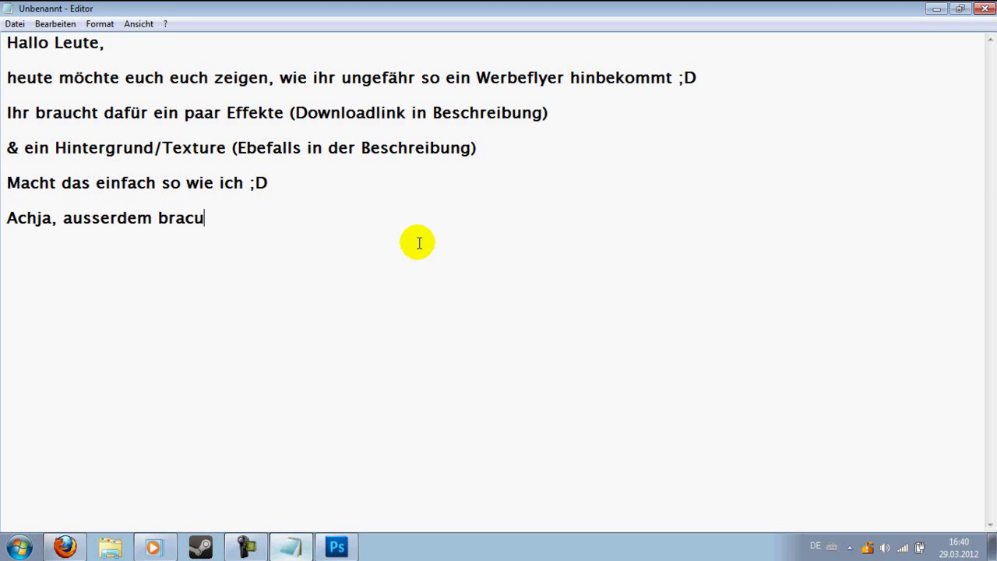
type("cht ihr")
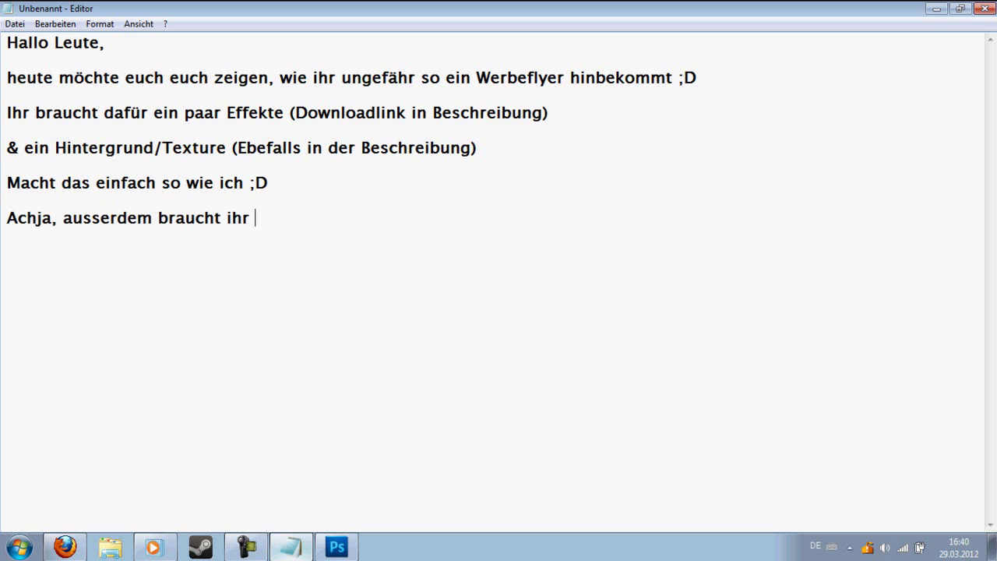
type("DS :D von eurem")
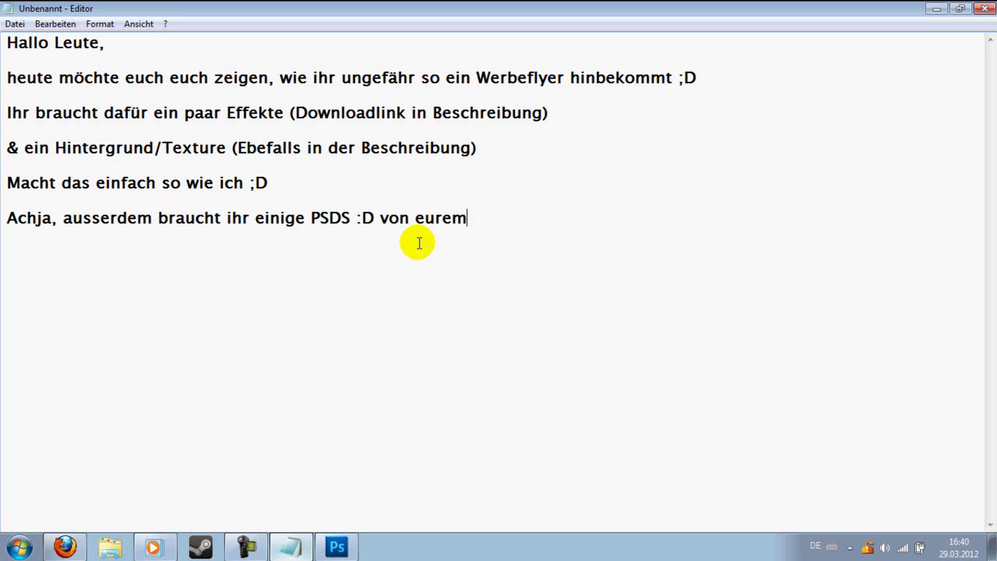
key("BackSpace")
type("n Lieblingsr")
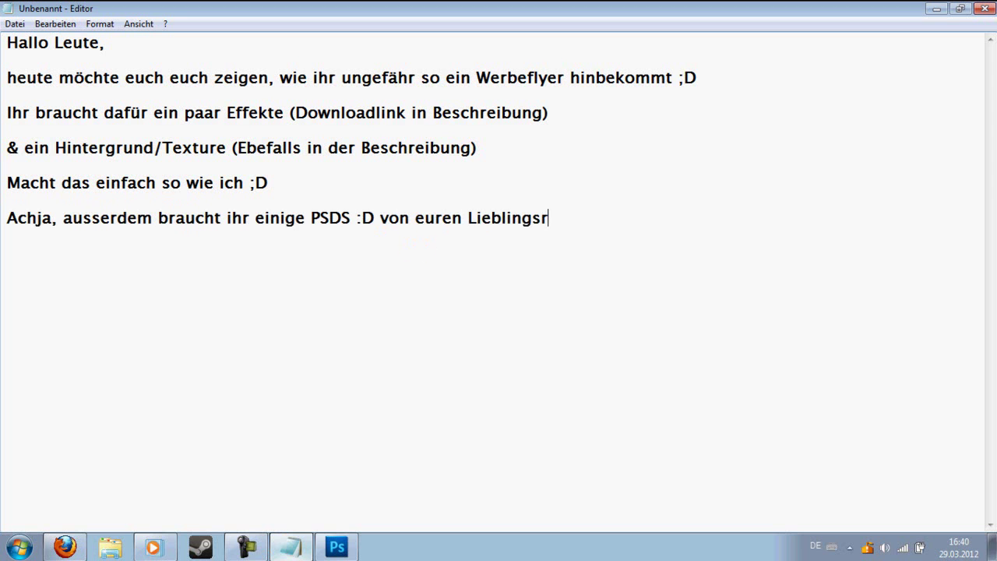
type("n ")
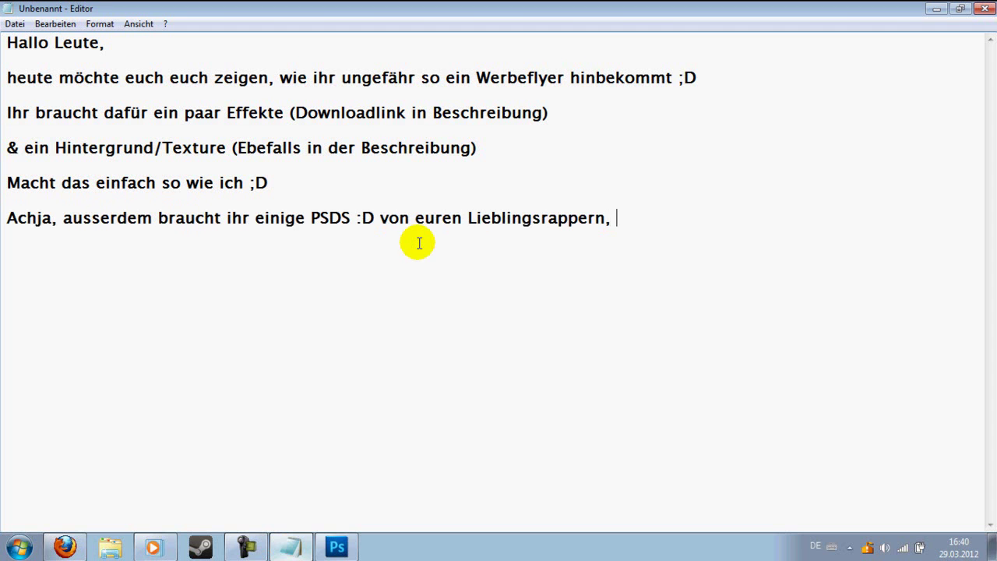
type("Stars usw. :)")
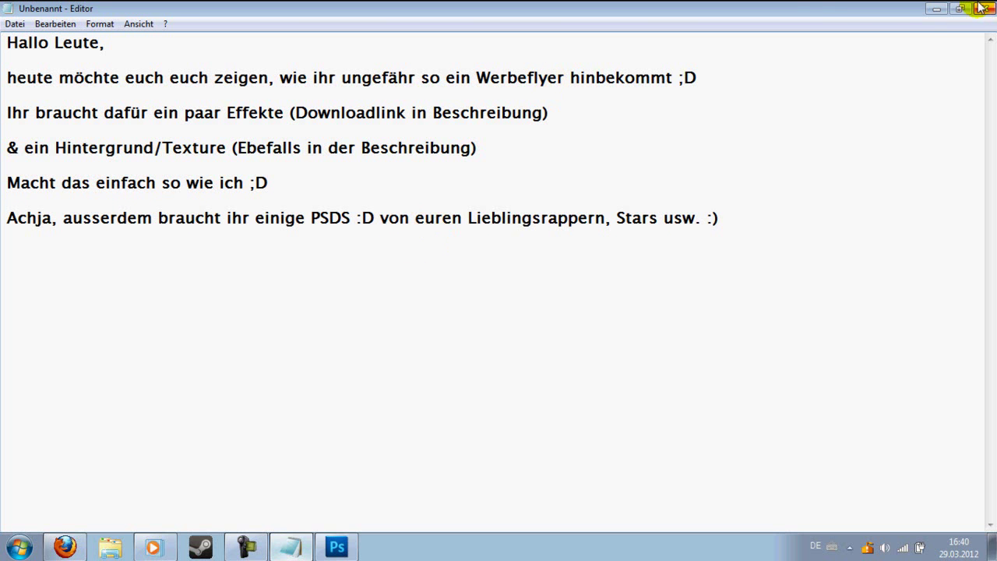
Copy the Wiz-Khalifa PNG and Tinie-Tempah PSD to the desktop and group the rapper files centrally
left_click(929, 11)
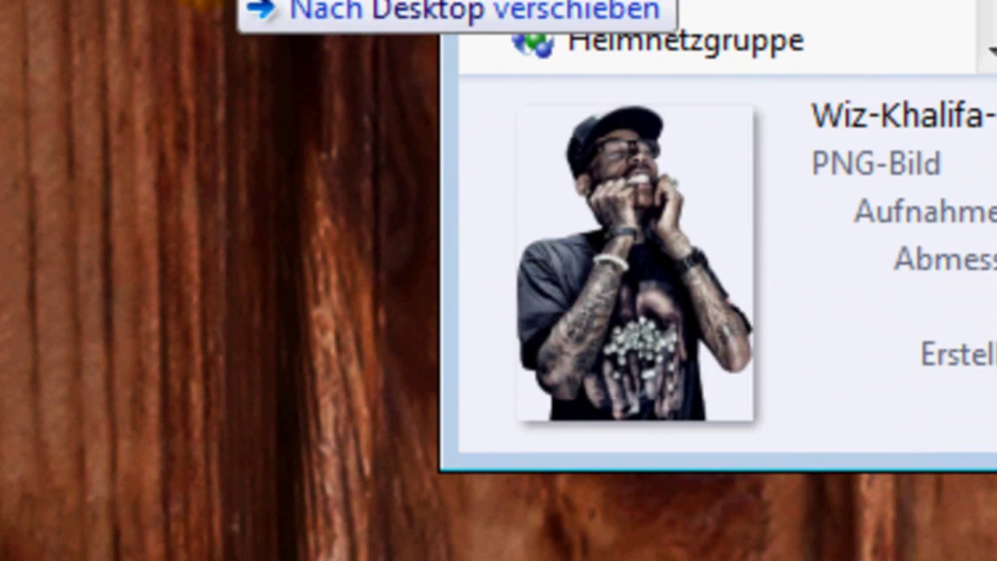
left_click_drag(233, 8, 156, 109)
scroll(968, 400, "down", 5)
left_click(830, 407)
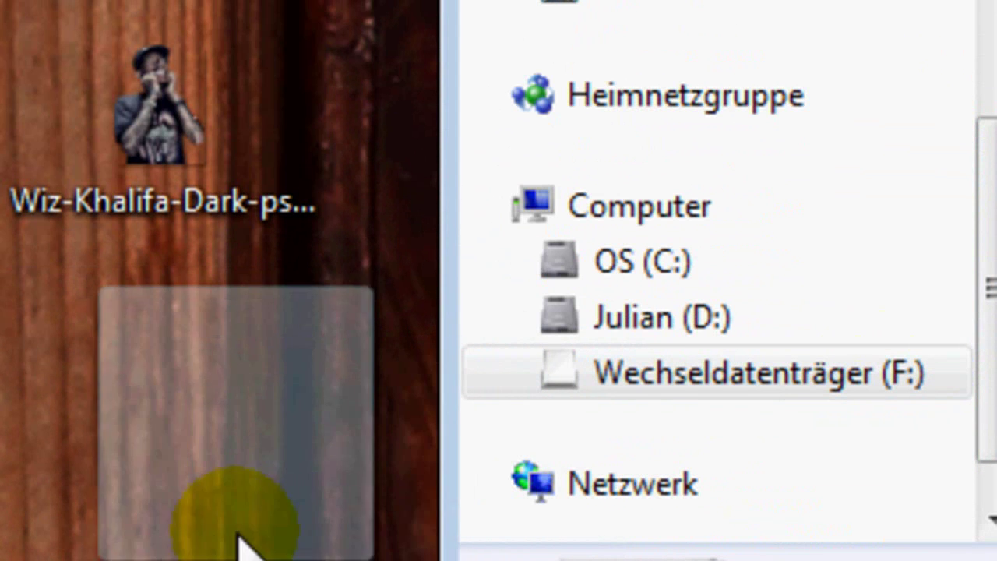
left_click_drag(546, 554, 245, 545)
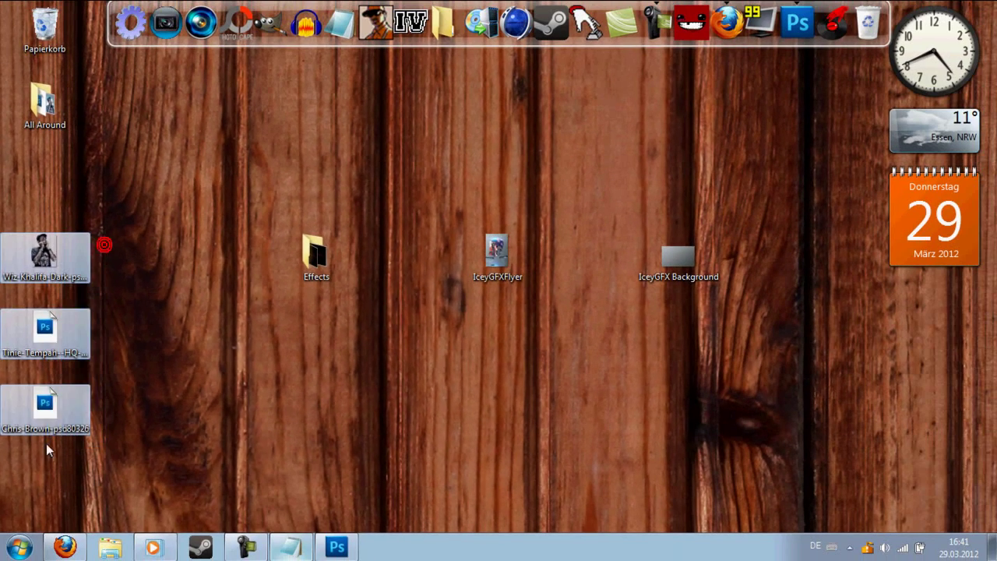
mouse_move(46, 443)
left_mouse_down()
mouse_move(419, 470)
mouse_move(433, 411)
left_mouse_up()
Finish arranging the desktop icons and return to the flyer document in Photoshop
left_click(386, 477)
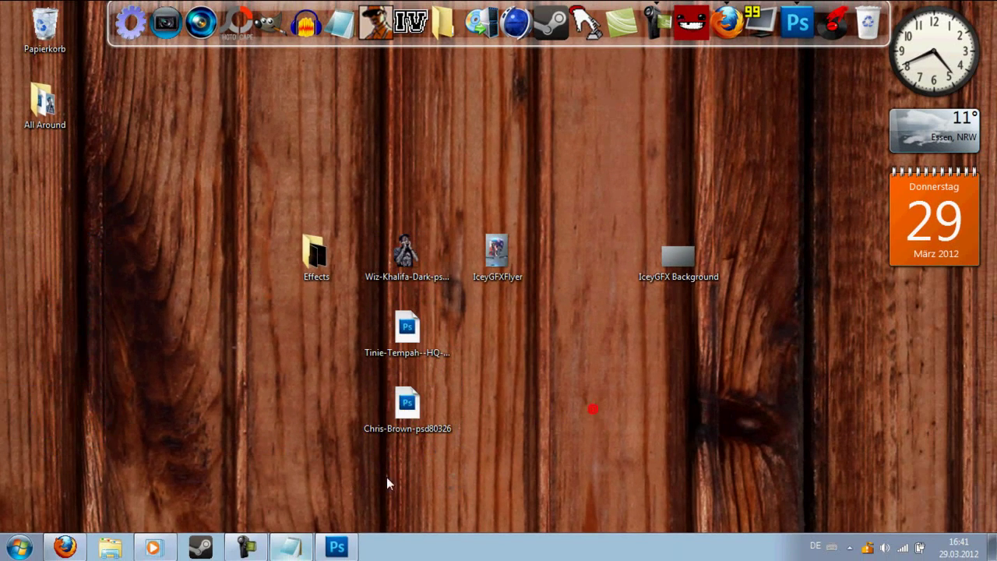
left_click(426, 232)
left_click(337, 546)
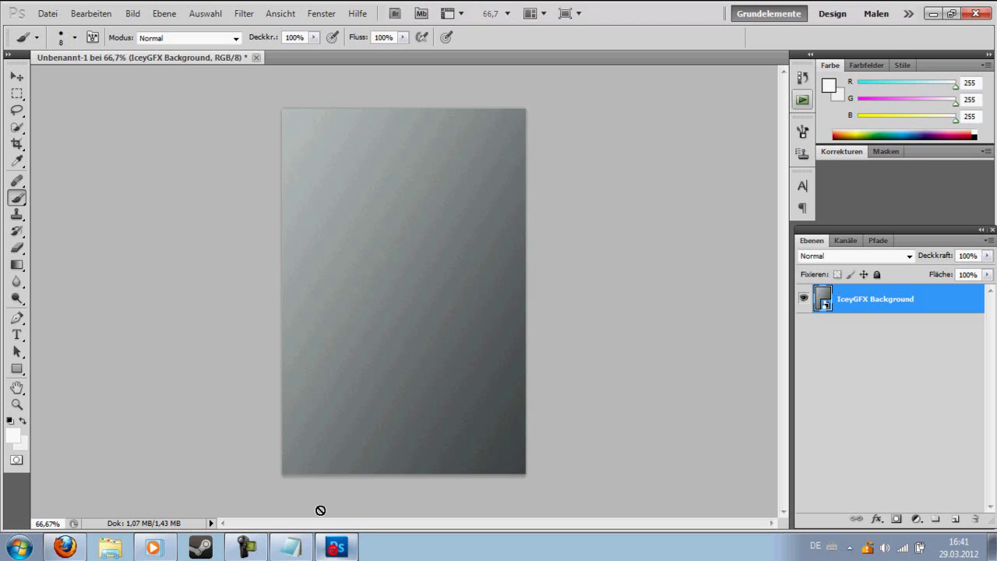
Add layer Ebene 1 below IceyGFX Background, select the background layer and pick the Eraser
left_click(955, 519)
left_click_drag(866, 299, 863, 334)
left_click(826, 299)
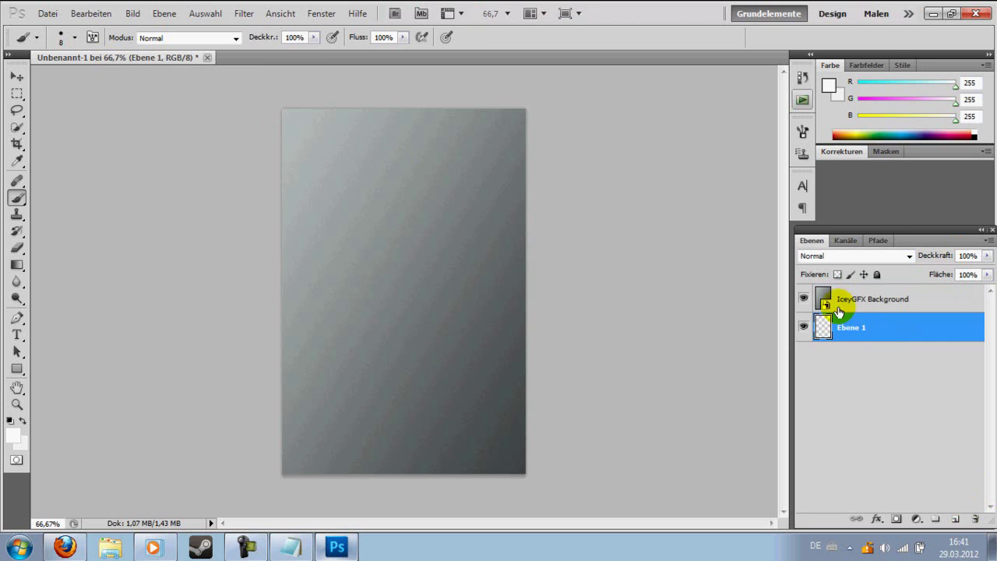
left_click(18, 281)
left_click(17, 248)
left_click(402, 256)
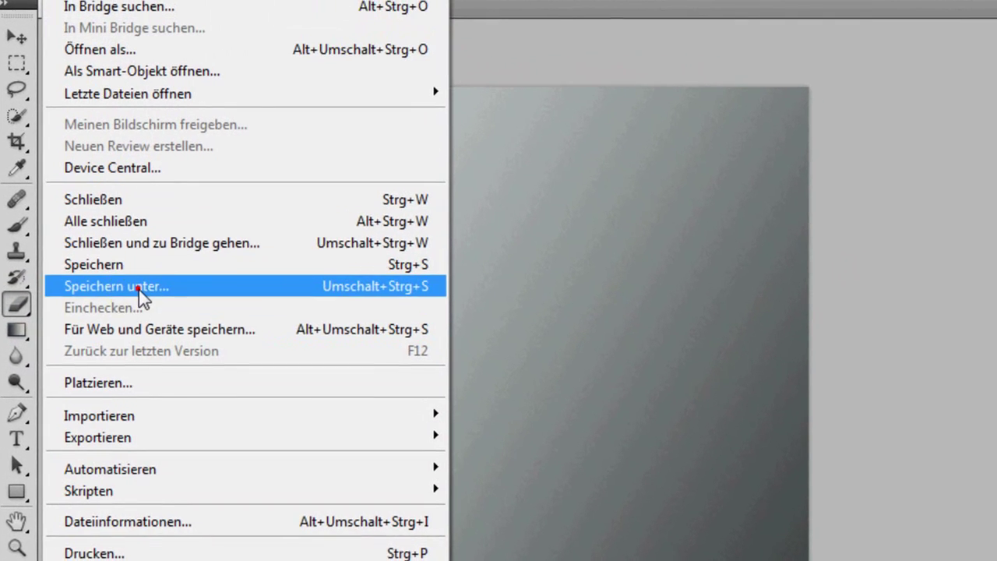
Save the document to the desktop as PNG 'IceyGFX BackgroundGroß' with default PNG options
left_click(107, 291)
left_click(213, 156)
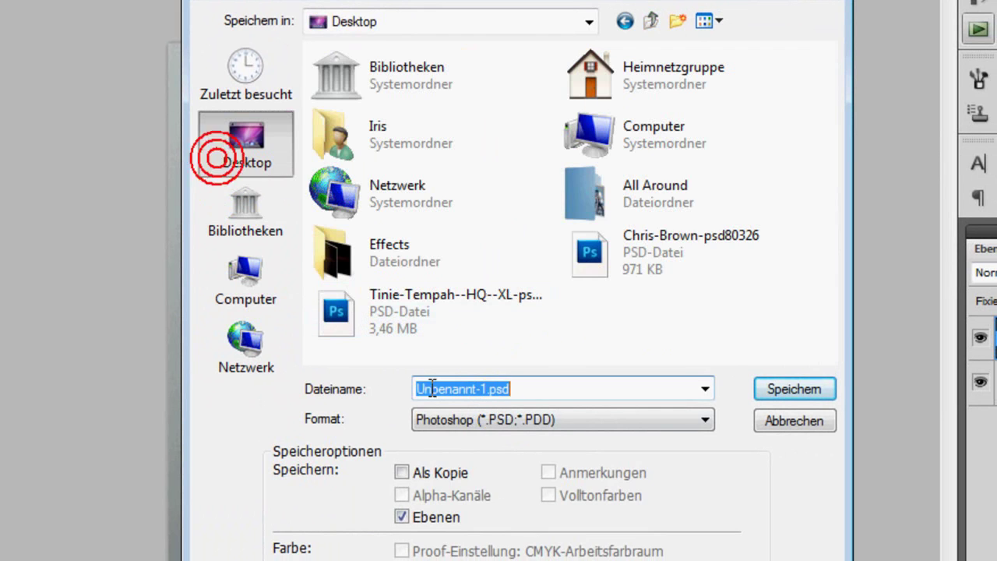
left_click(420, 419)
left_click(512, 457)
left_click(643, 248)
left_click(767, 388)
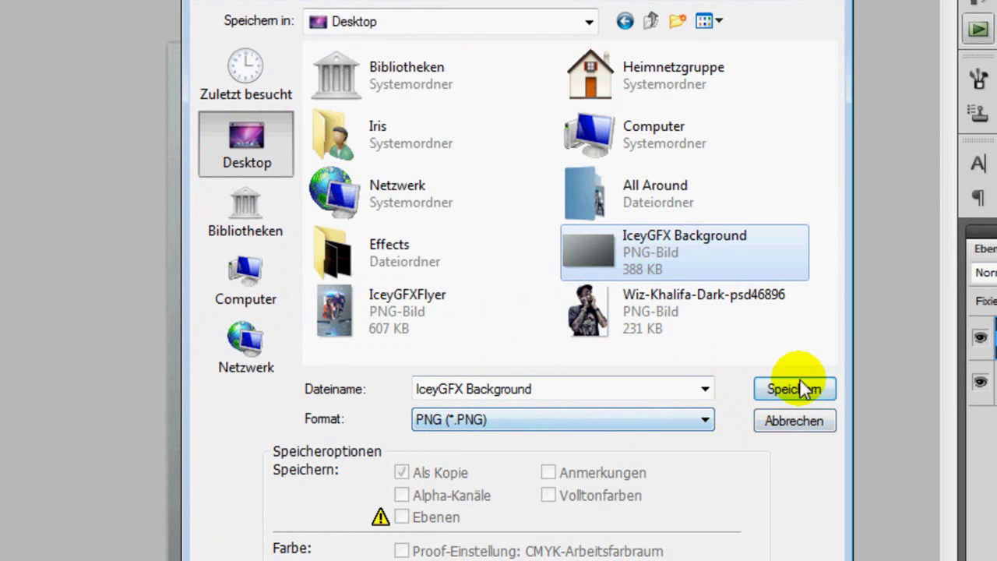
left_click(600, 388)
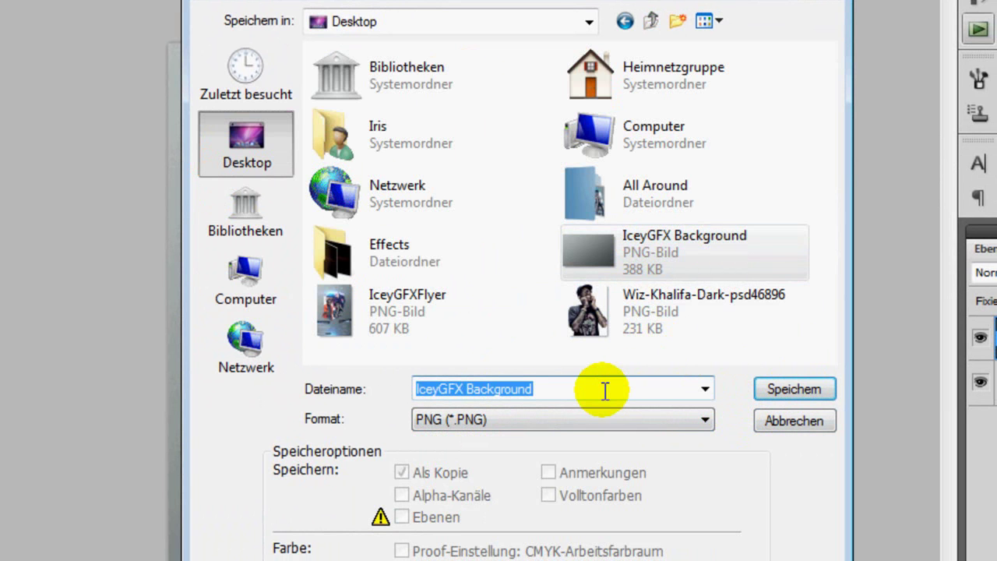
left_click(605, 389)
type("Gr")
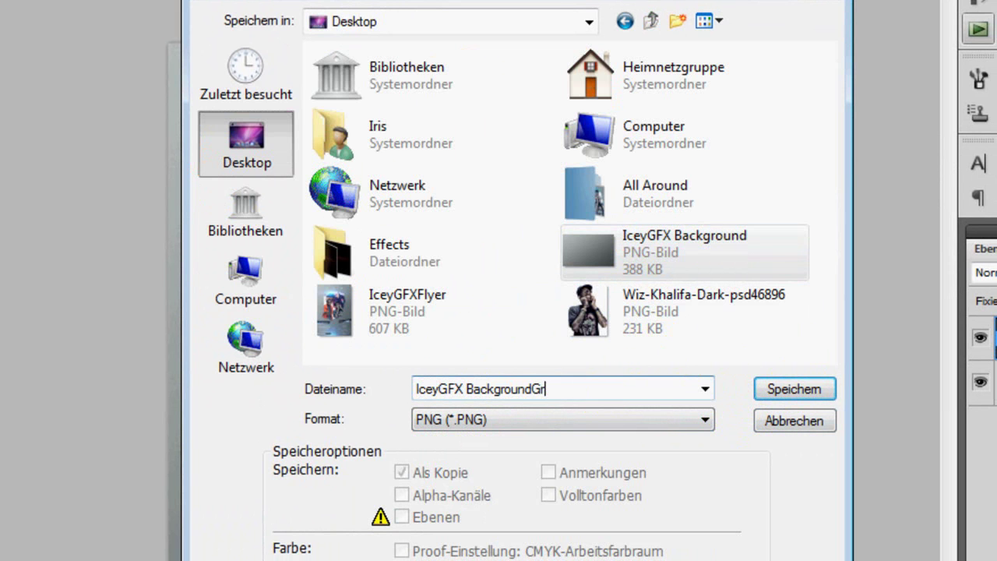
key("Return")
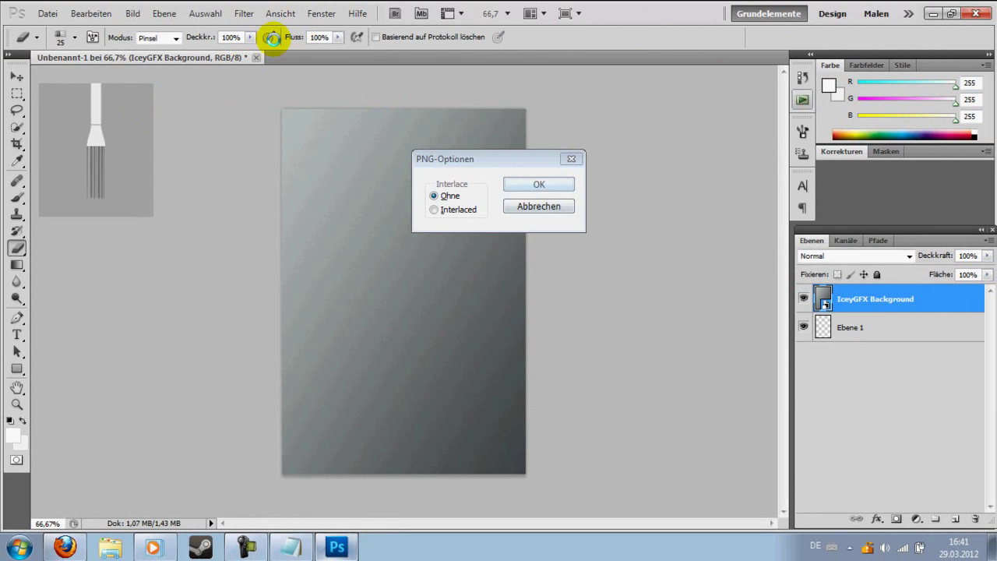
key("Return")
Close the document without saving and minimize Photoshop
left_click(257, 58)
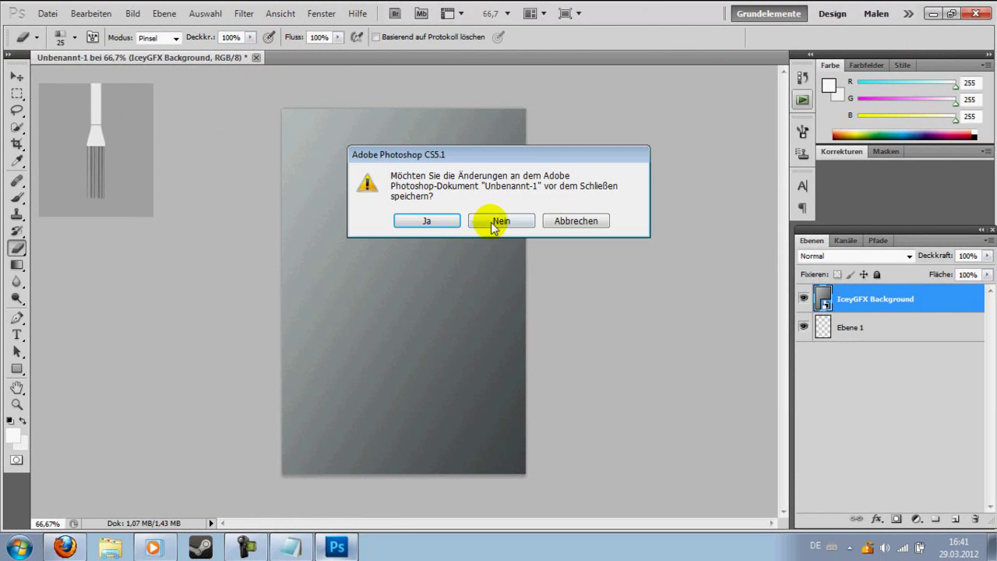
left_click(491, 222)
left_click(932, 14)
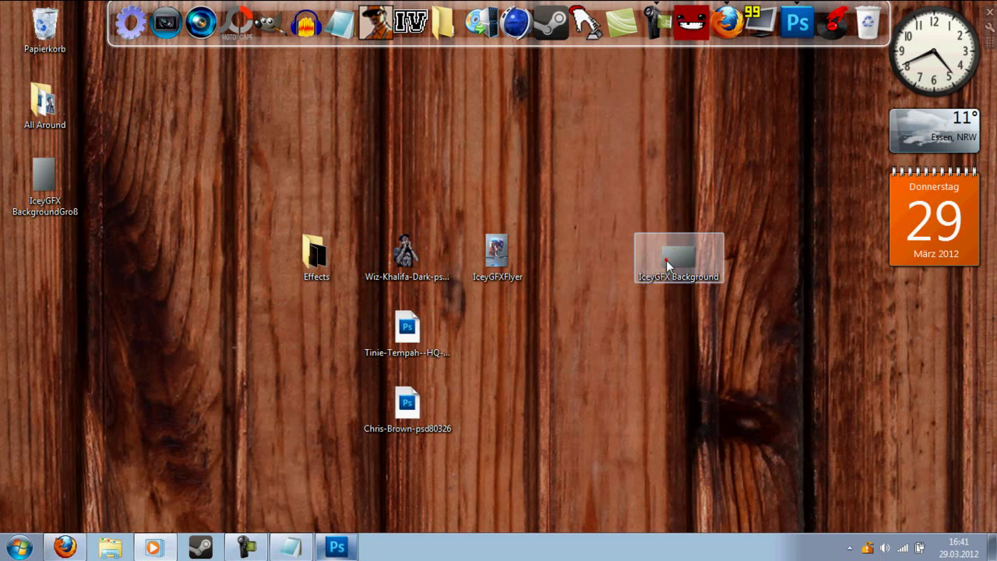
Open the saved background PNG, add a new layer beneath Ebene 0, and select Ebene 0
mouse_move(45, 179)
left_mouse_down()
mouse_move(334, 551)
mouse_move(268, 321)
left_mouse_up()
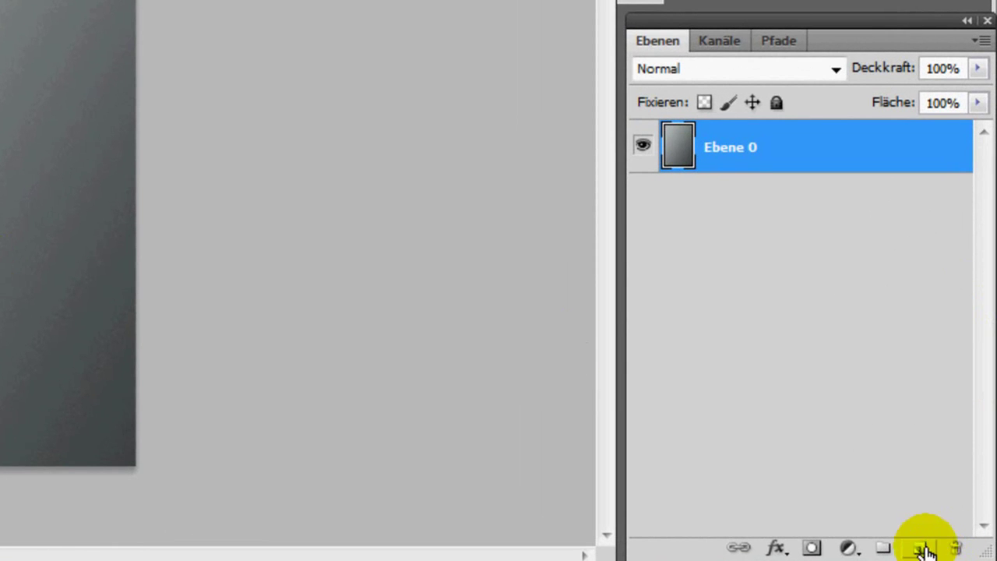
left_click(921, 549)
left_click_drag(728, 146, 725, 204)
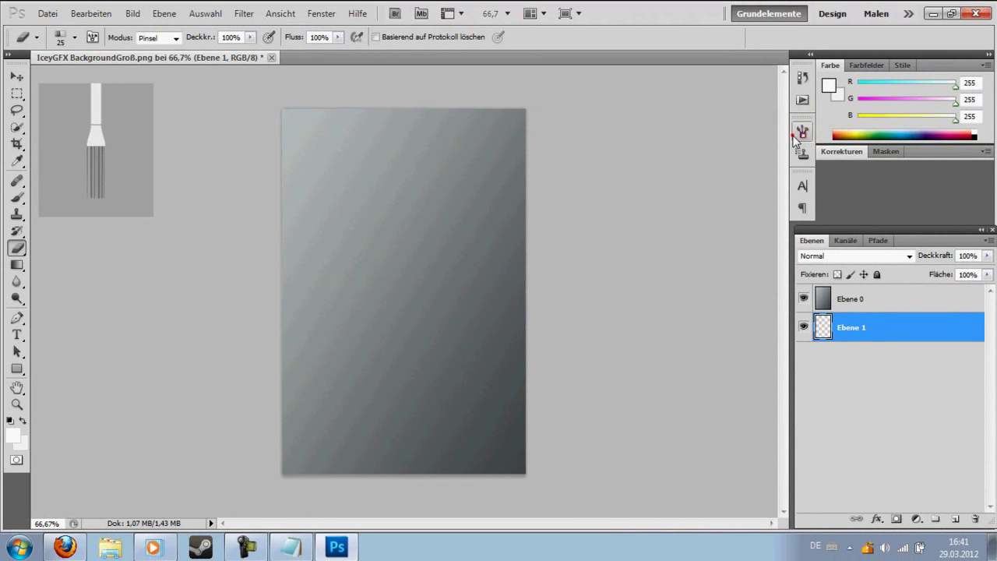
left_click(796, 134)
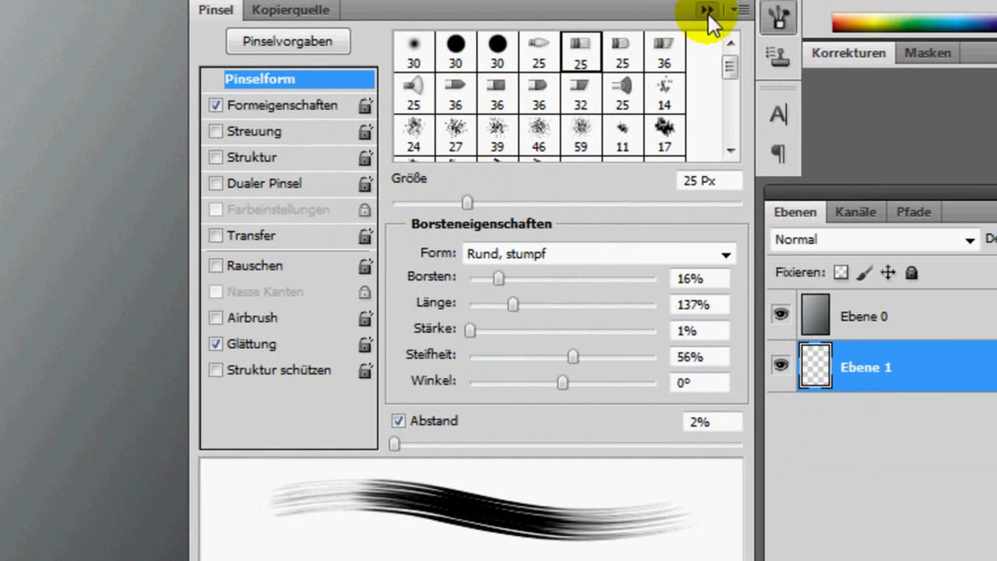
left_click(705, 10)
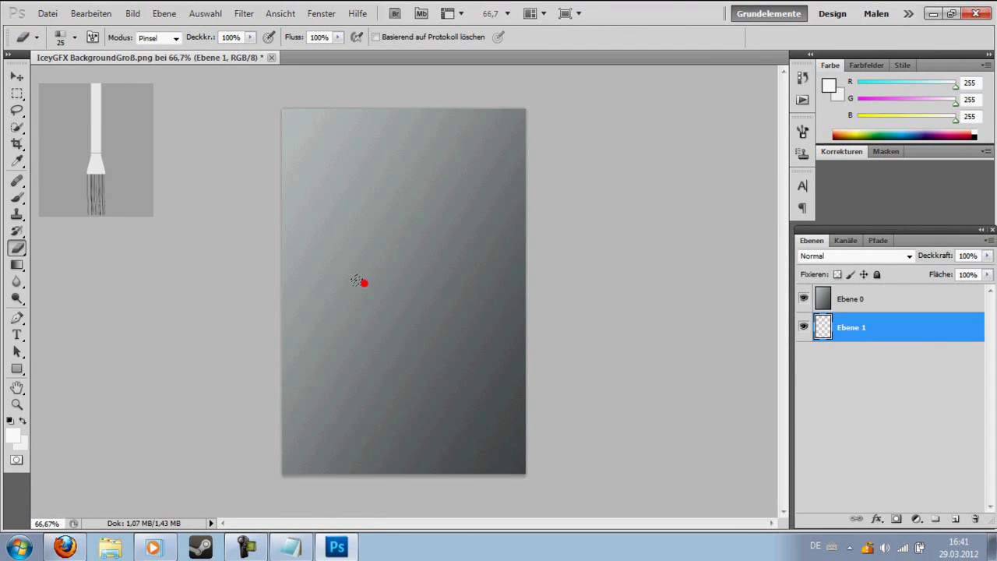
left_click(833, 299)
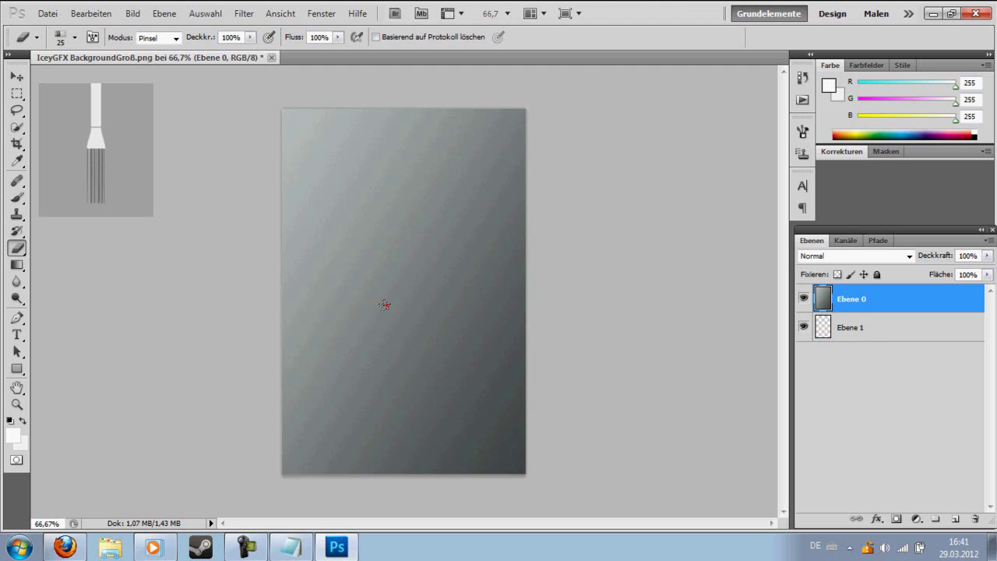
Erase a torn-edged hole outline through the grey near the page centre
mouse_move(366, 296)
left_mouse_down()
mouse_move(341, 260)
mouse_move(351, 225)
left_mouse_up()
left_click_drag(391, 190, 425, 186)
mouse_move(456, 225)
left_mouse_down()
mouse_move(440, 242)
mouse_move(452, 282)
left_mouse_up()
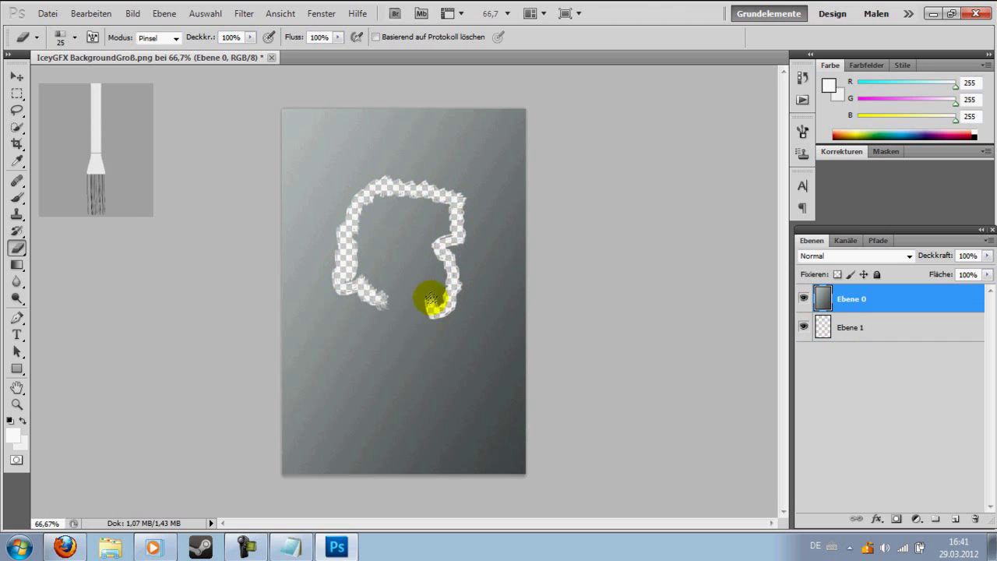
mouse_move(400, 309)
left_mouse_down()
mouse_move(384, 302)
mouse_move(379, 280)
left_mouse_up()
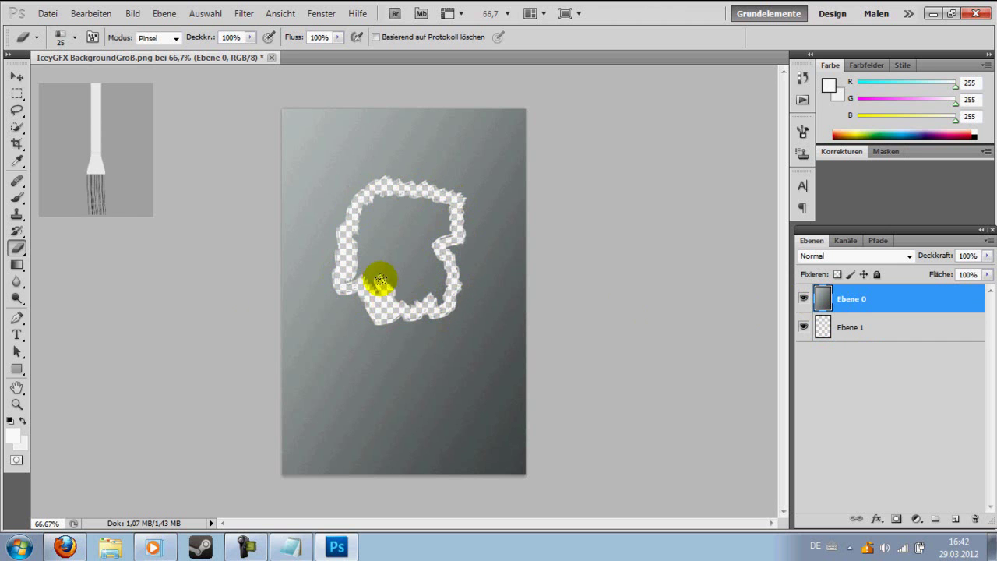
With a much larger hard round eraser tip, clear the remaining grey inside the hole
left_click(802, 131)
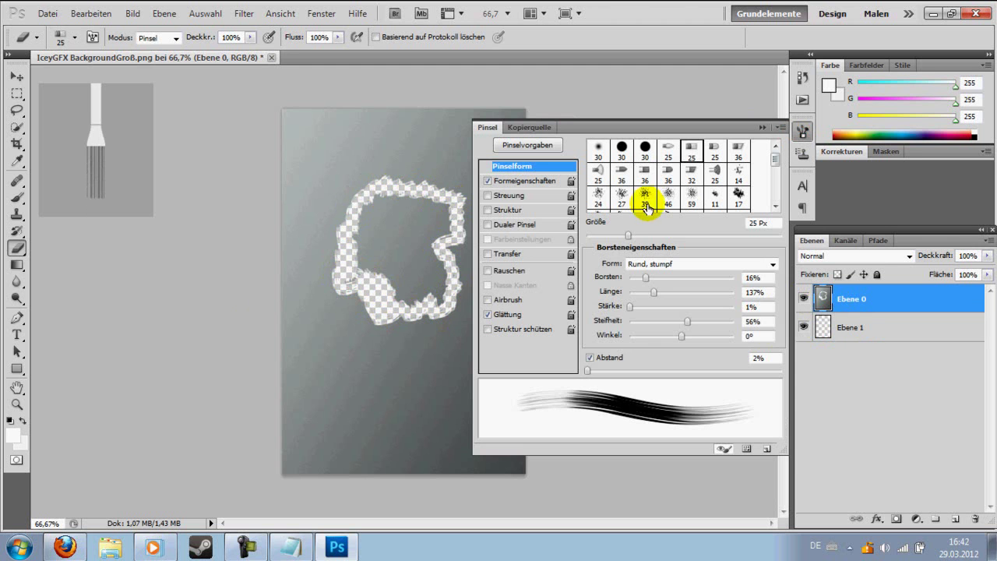
left_click(632, 148)
left_click_drag(615, 236, 646, 235)
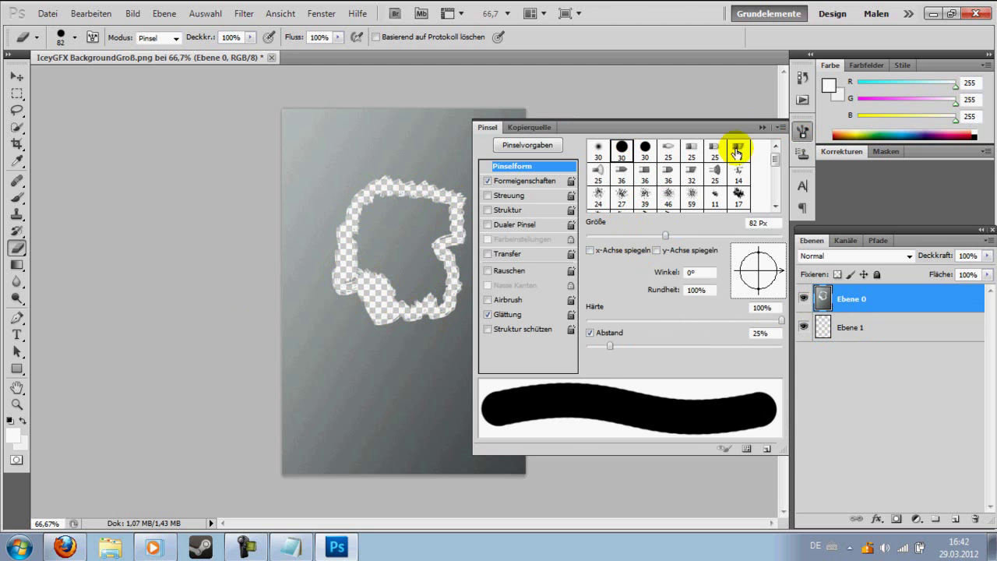
left_click(762, 127)
left_click_drag(422, 208, 385, 205)
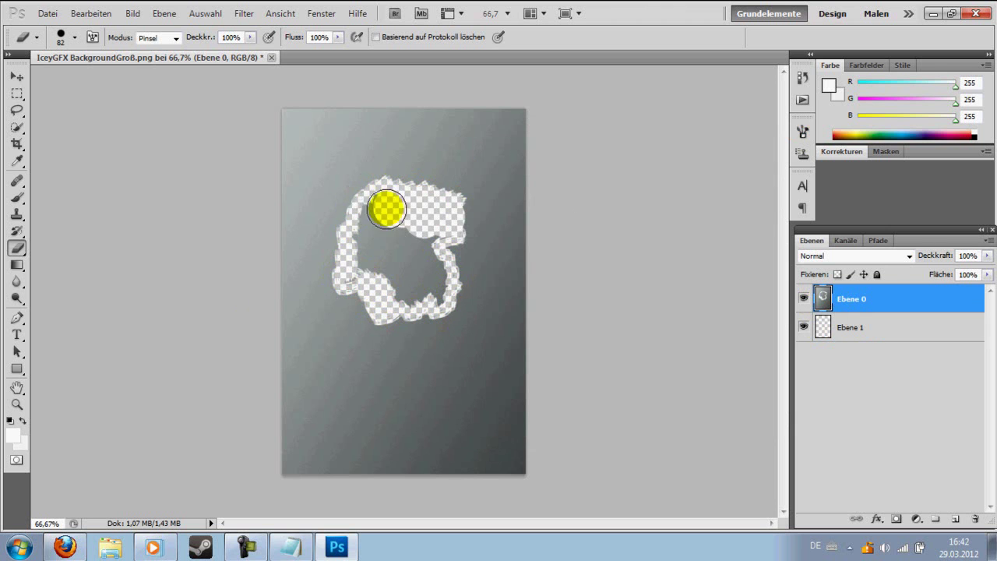
mouse_move(364, 260)
left_mouse_down()
mouse_move(390, 238)
mouse_move(432, 236)
left_mouse_up()
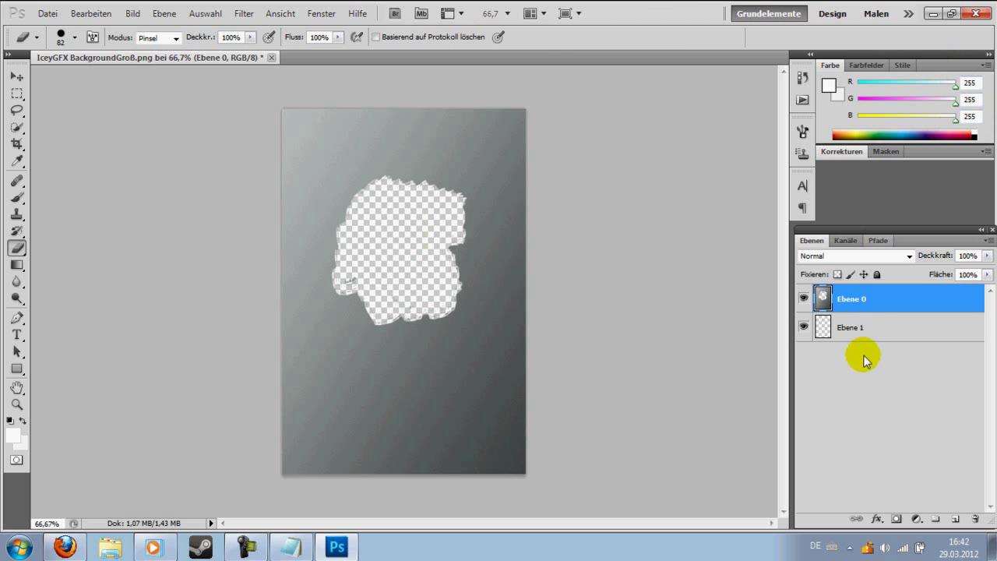
Select Ebene 1 and pick the orange-jacket cut-out file from the desktop
left_click(849, 327)
left_click(932, 13)
left_click(393, 255)
Place the orange-jacket cut-out in the hole, enlarged and tilted, then select Ebene 0
mouse_move(406, 331)
left_mouse_down()
mouse_move(373, 456)
mouse_move(478, 329)
mouse_move(511, 402)
left_mouse_up()
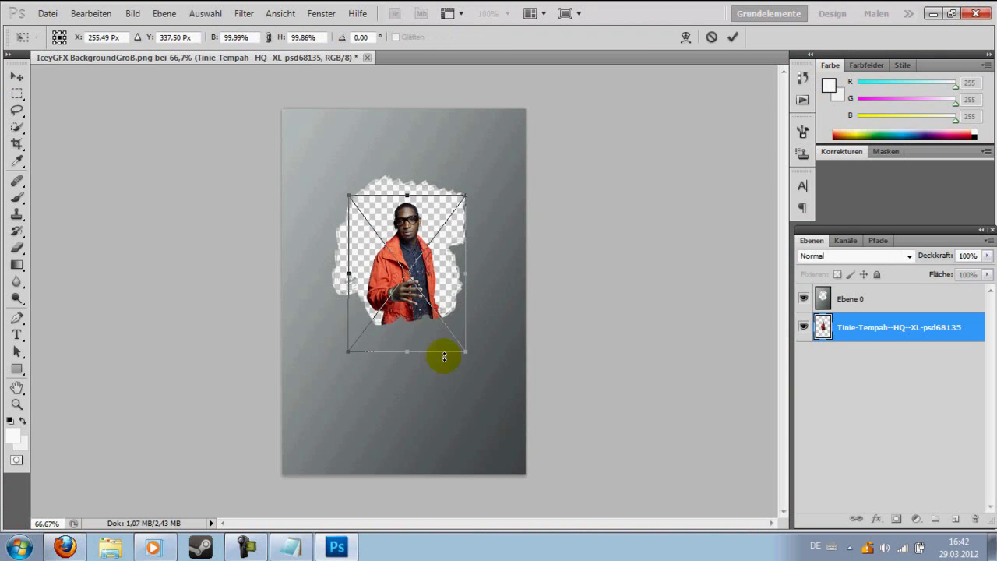
left_click_drag(462, 367, 444, 355)
left_click_drag(522, 366, 535, 289)
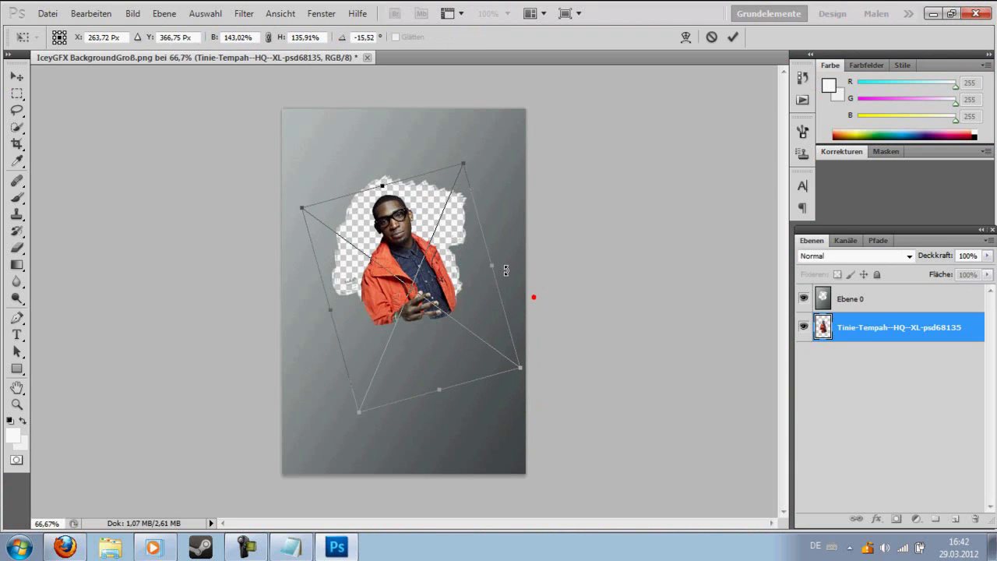
left_click(732, 37)
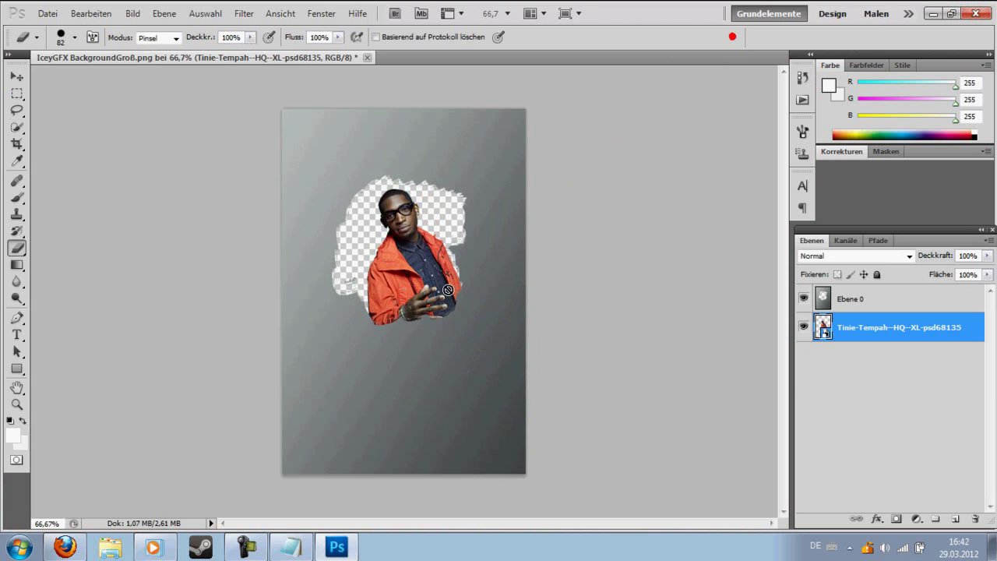
left_click(877, 295)
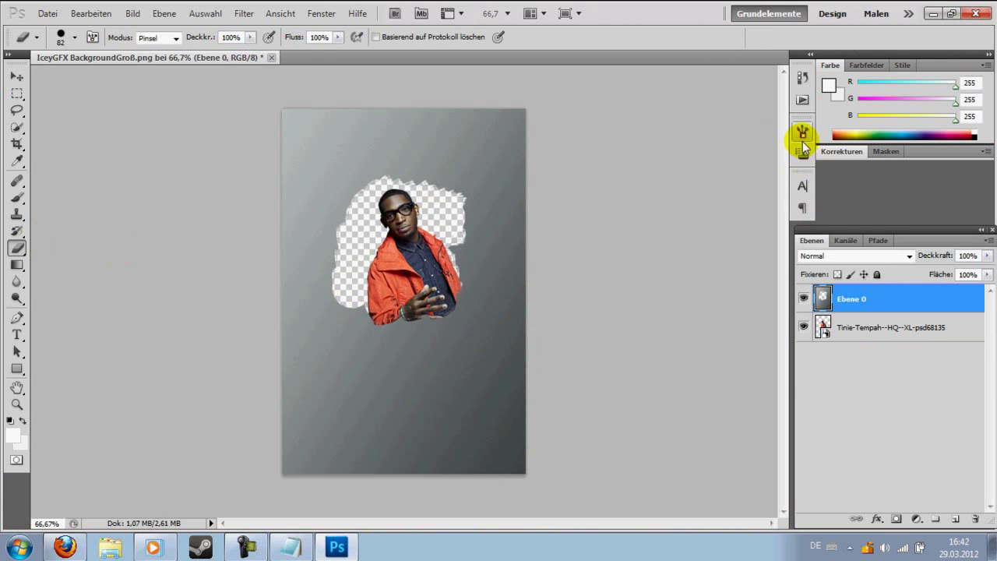
Erase more of Ebene 0 along the man's left side and switch the Eraser to a 36 px bristle tip
mouse_move(360, 281)
left_mouse_down()
mouse_move(465, 300)
mouse_move(459, 195)
mouse_move(409, 182)
mouse_move(364, 209)
mouse_move(363, 333)
left_mouse_up()
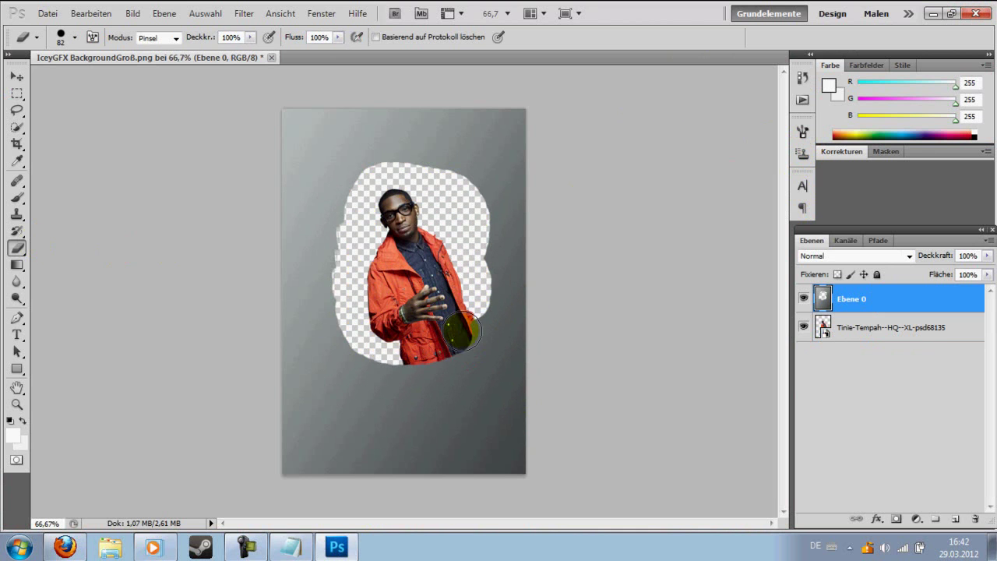
mouse_move(425, 355)
left_mouse_down()
mouse_move(345, 338)
mouse_move(329, 285)
mouse_move(345, 216)
mouse_move(572, 177)
left_mouse_up()
left_click(802, 131)
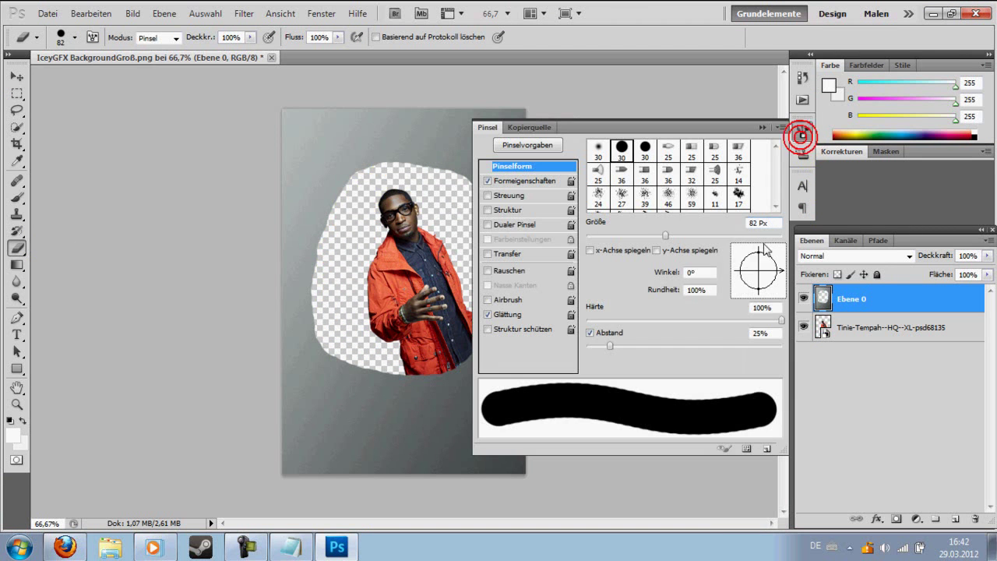
left_click(661, 170)
left_click(761, 128)
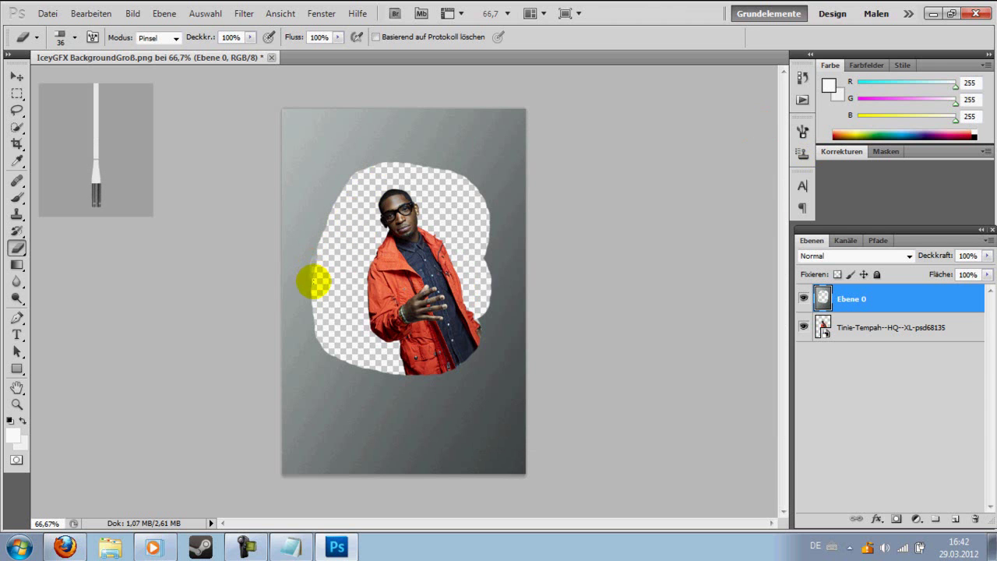
Try several bristle tips for the Eraser, settling on the 25 px curved bristle tip
left_click(803, 133)
left_click(691, 201)
left_click(668, 169)
left_click(715, 170)
left_click(623, 172)
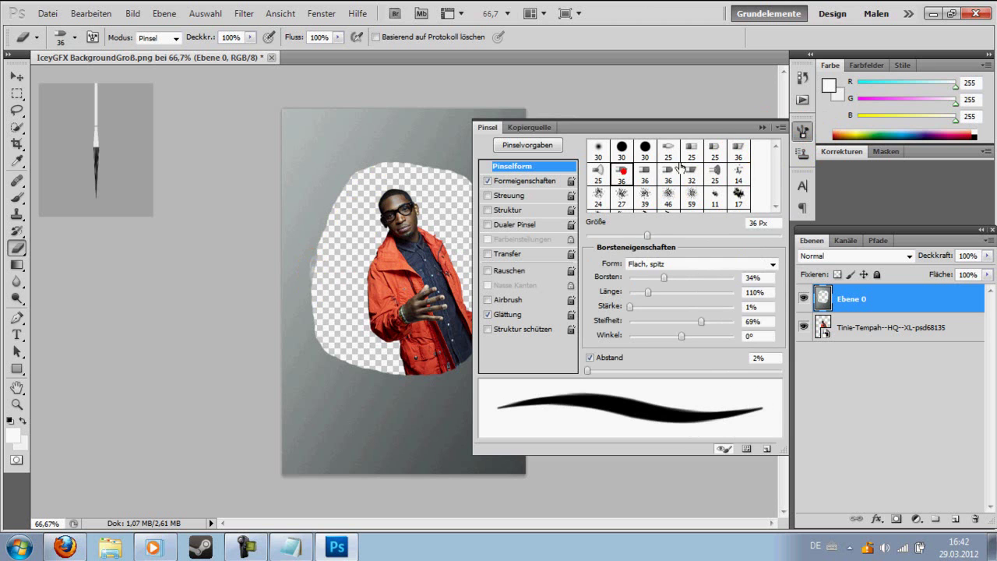
left_click(758, 127)
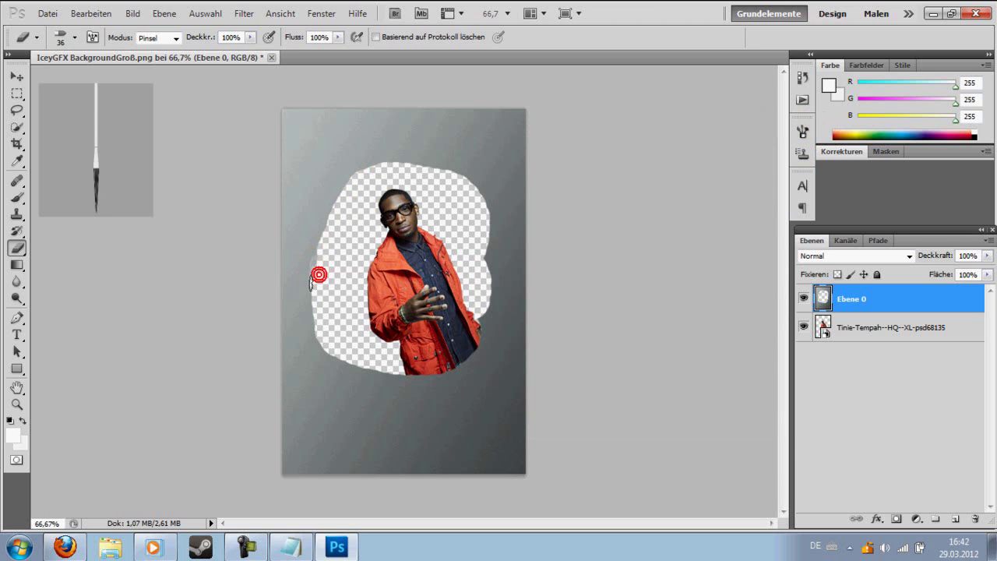
left_click(802, 130)
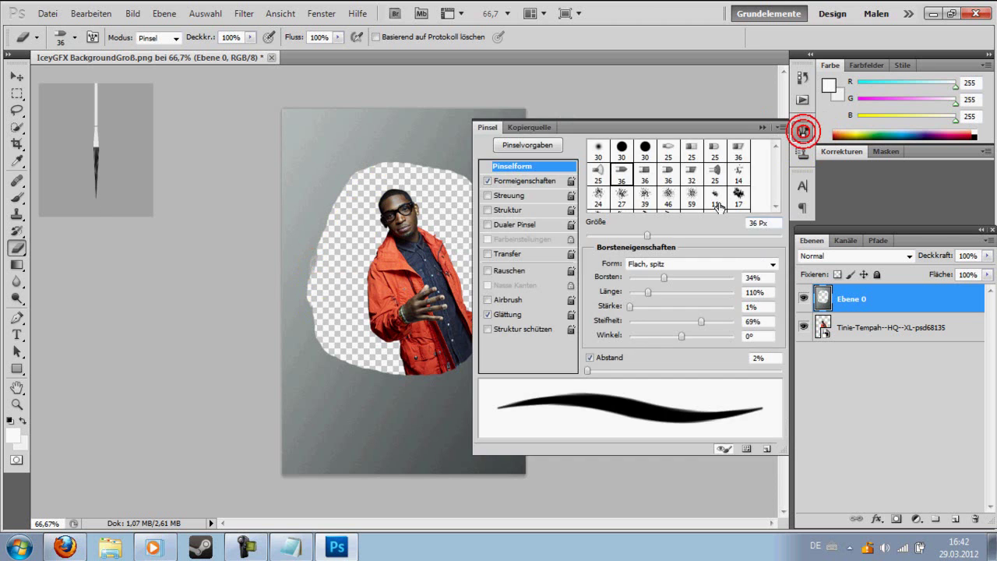
left_click(720, 196)
left_click(745, 196)
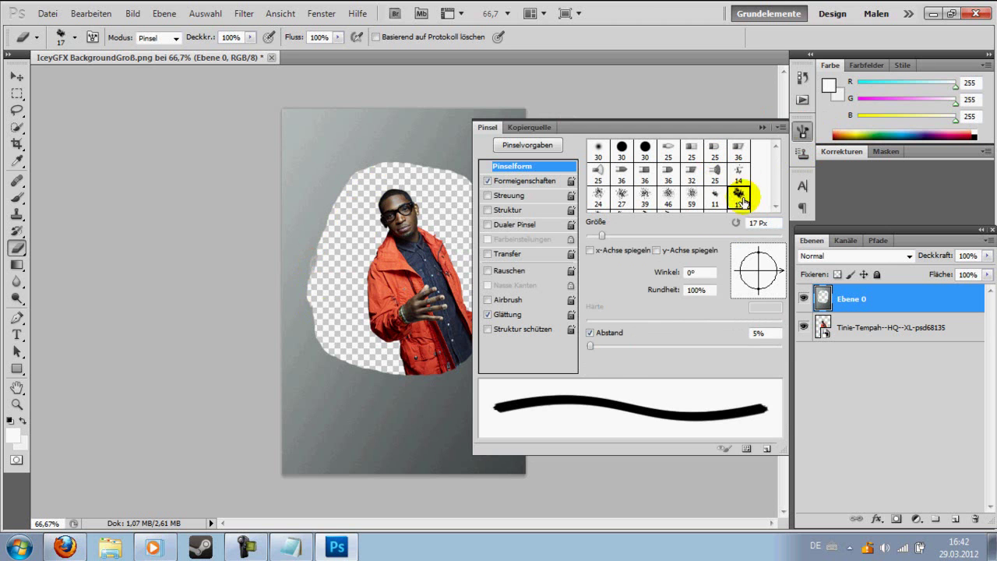
left_click(718, 152)
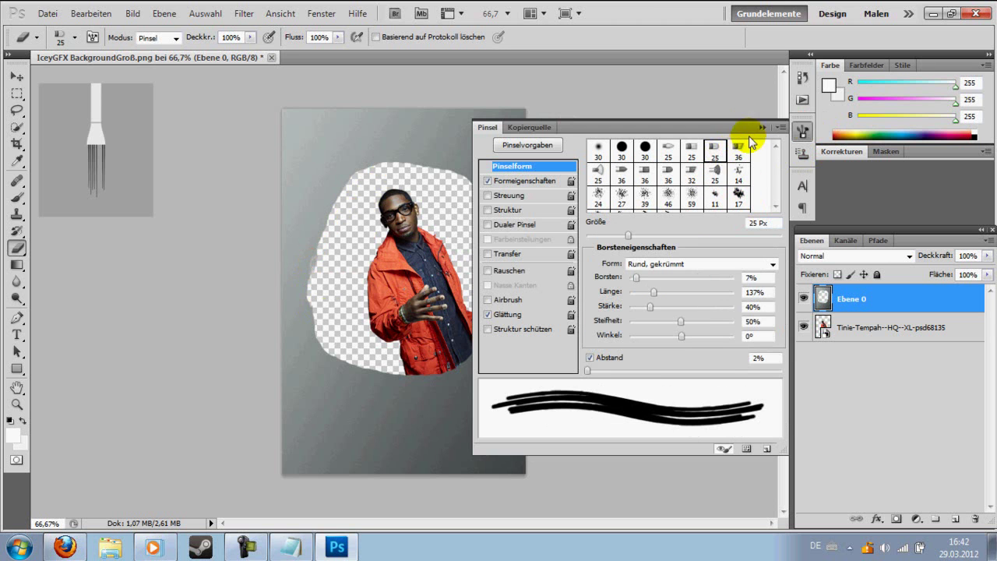
double_click(744, 144)
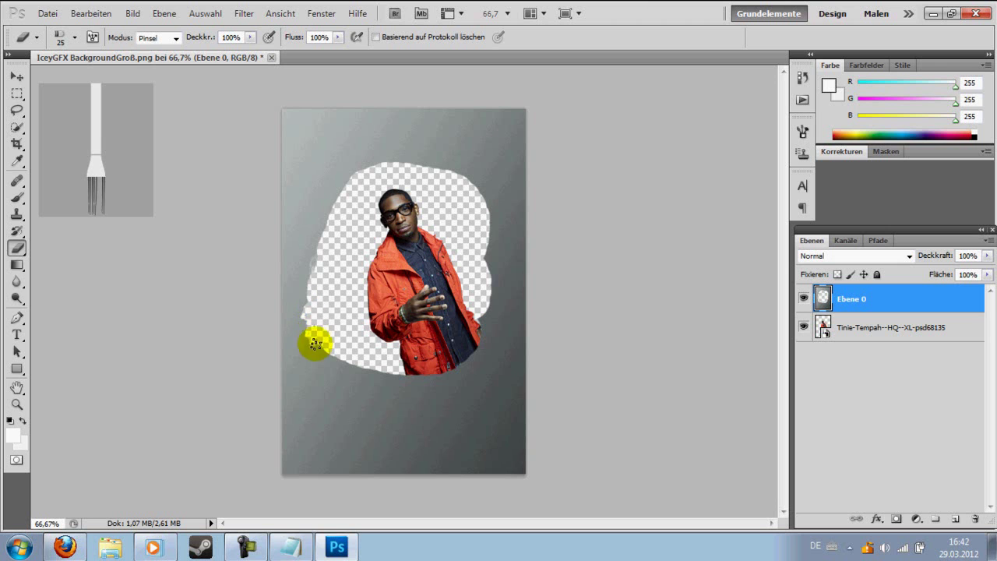
Roughen the hole's lower-left and left edges, then minimize Photoshop
left_click_drag(327, 360, 350, 360)
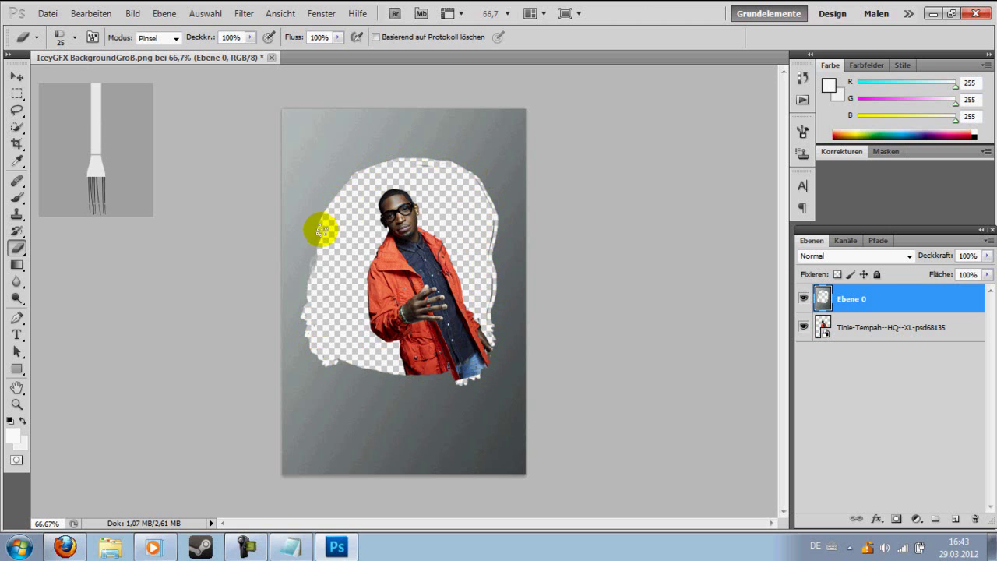
mouse_move(314, 262)
left_mouse_down()
mouse_move(297, 289)
mouse_move(310, 310)
left_mouse_up()
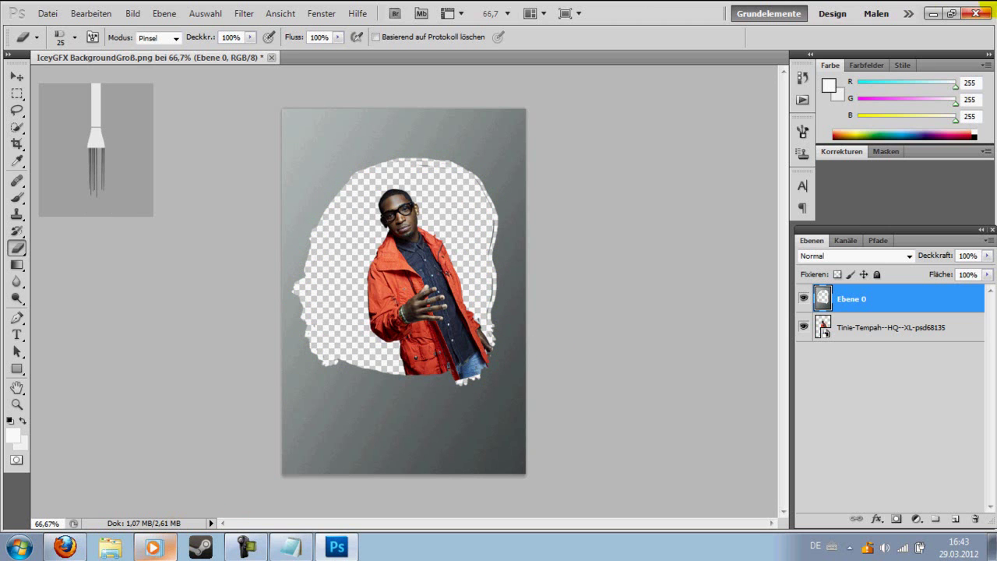
left_click(932, 13)
Bring the cap-wearing rapper cut-out into the flyer and move its layer below the background
left_click(406, 333)
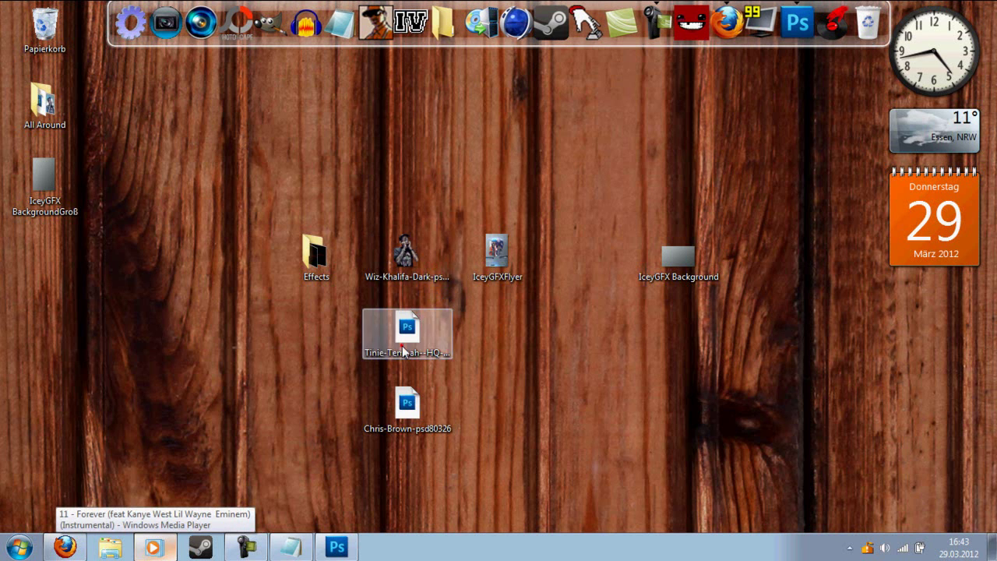
mouse_move(405, 251)
left_mouse_down()
mouse_move(383, 365)
mouse_move(334, 365)
left_mouse_up()
left_click(732, 37)
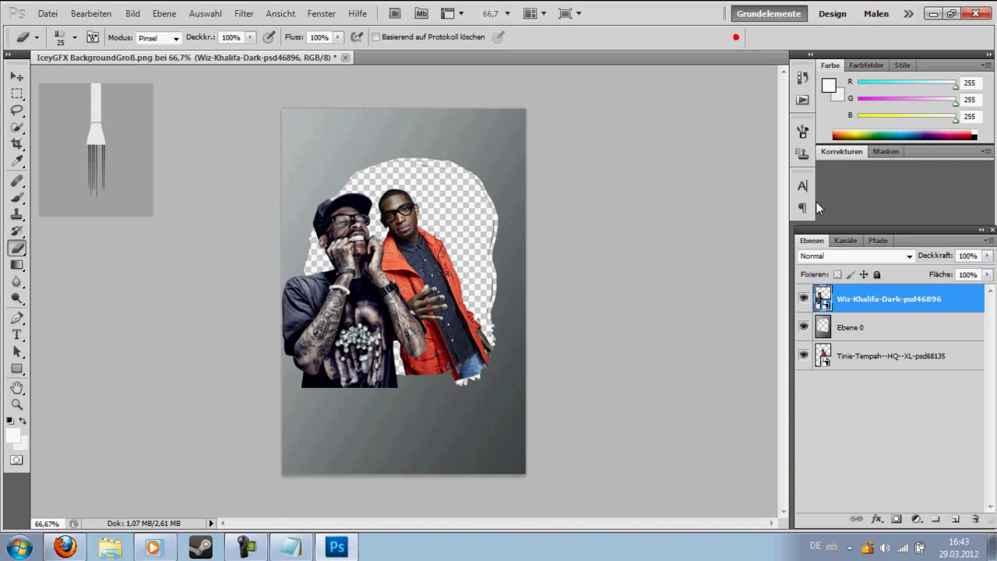
left_click_drag(846, 320, 846, 360)
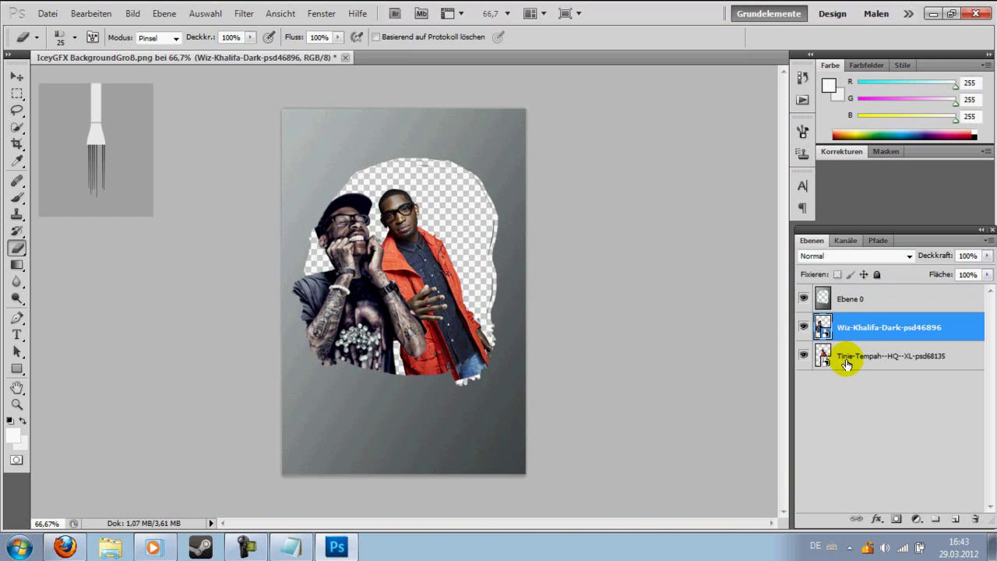
Free Transform the orange-jacket cut-out, shifting it right and enlarging it
left_click(857, 357)
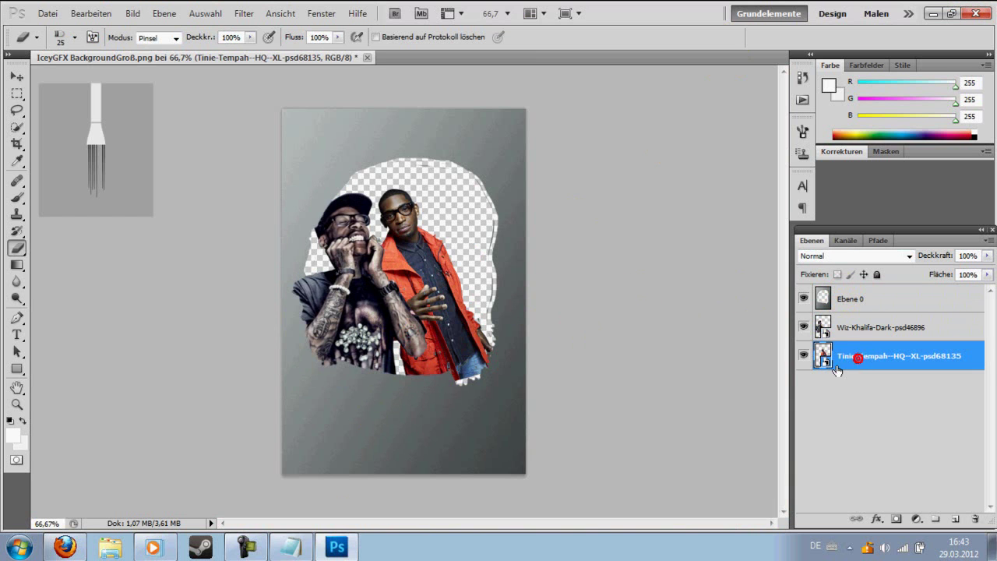
key("ctrl+t")
mouse_move(456, 289)
left_mouse_down()
mouse_move(551, 242)
mouse_move(530, 309)
left_mouse_up()
mouse_move(366, 405)
left_mouse_down()
mouse_move(450, 397)
mouse_move(488, 379)
left_mouse_up()
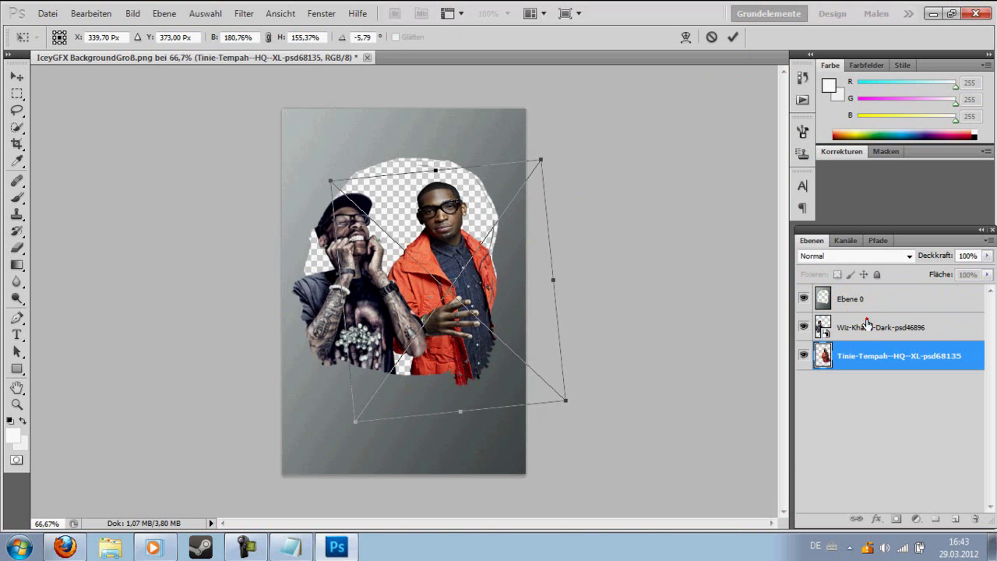
left_click(734, 38)
Reorder the cap-wearing cut-out's layer, then shrink and reposition it inside the hole
left_click_drag(856, 328, 857, 369)
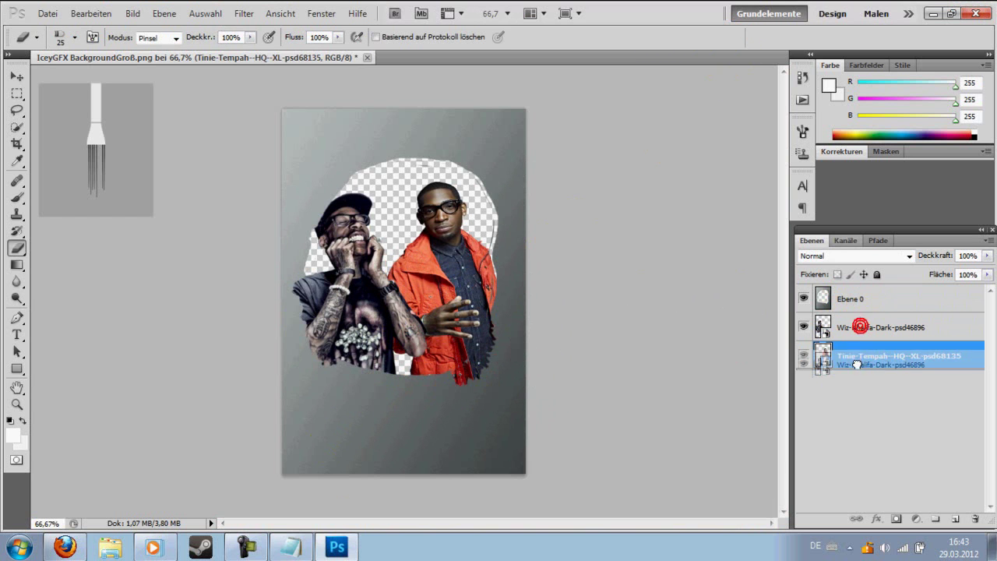
key("ctrl+t")
mouse_move(307, 390)
left_mouse_down()
mouse_move(338, 382)
mouse_move(286, 431)
left_mouse_up()
left_click_drag(369, 415, 366, 415)
mouse_move(454, 435)
left_mouse_down()
mouse_move(464, 430)
mouse_move(381, 430)
left_mouse_up()
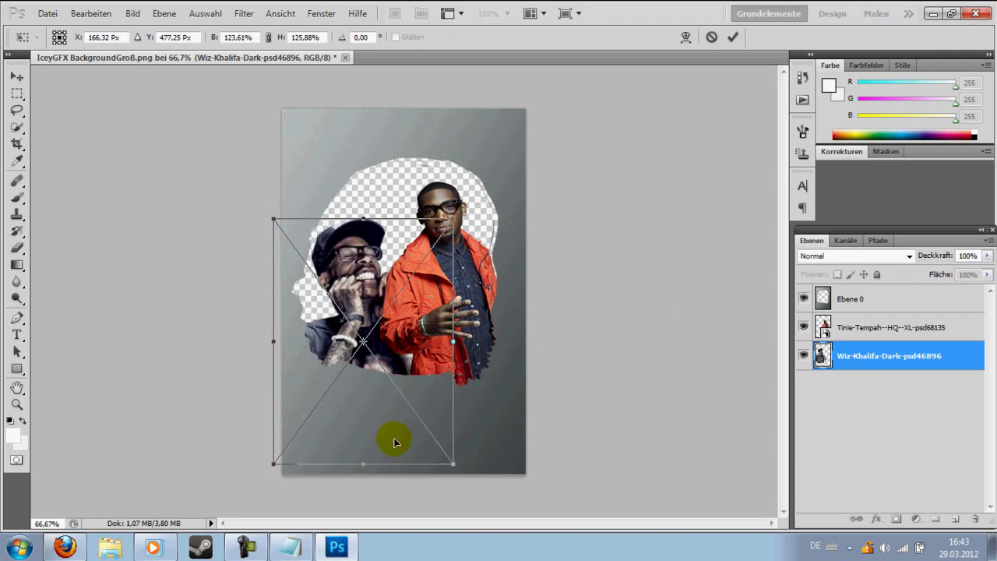
left_click_drag(286, 221, 282, 202)
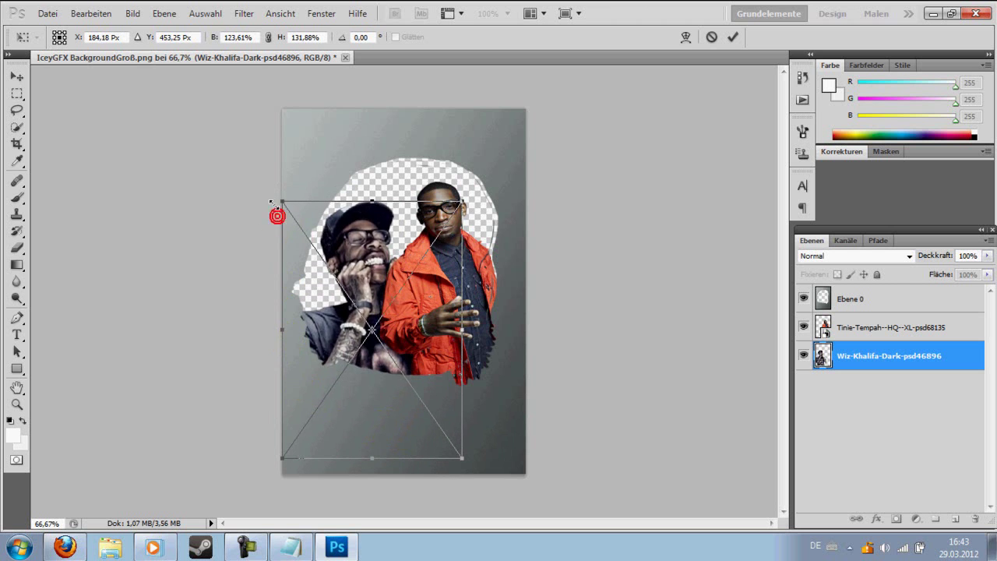
left_click_drag(470, 208, 442, 260)
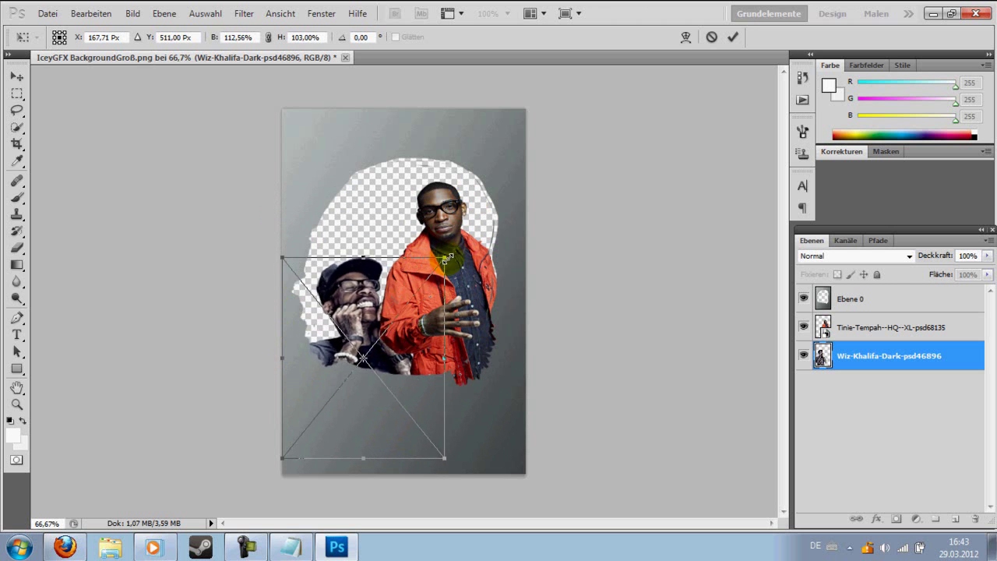
left_click_drag(406, 338, 406, 295)
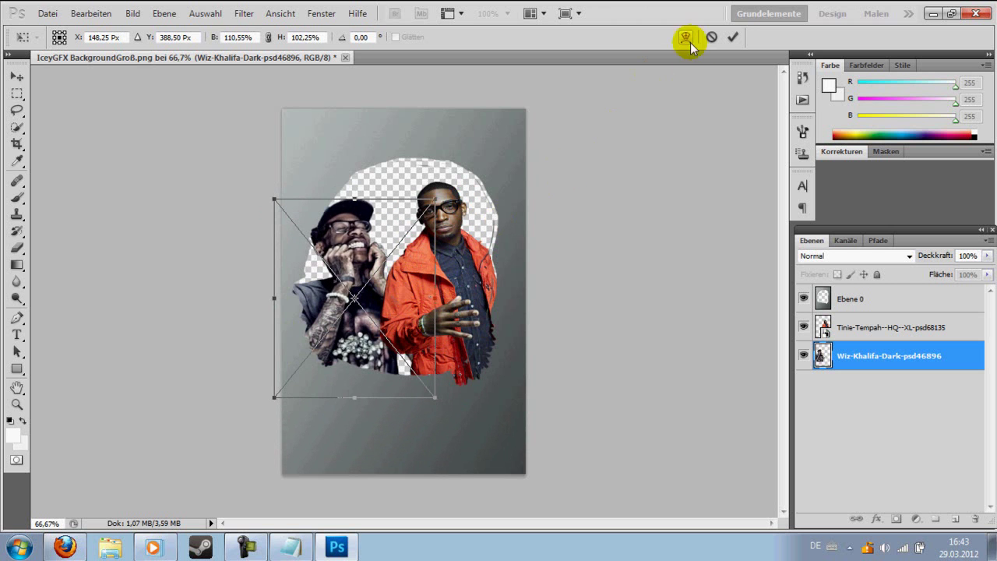
left_click(732, 36)
Move the orange-jacket rapper down and left with Free Transform and commit it
left_click(888, 327)
key("ctrl+t")
left_click_drag(482, 358, 470, 378)
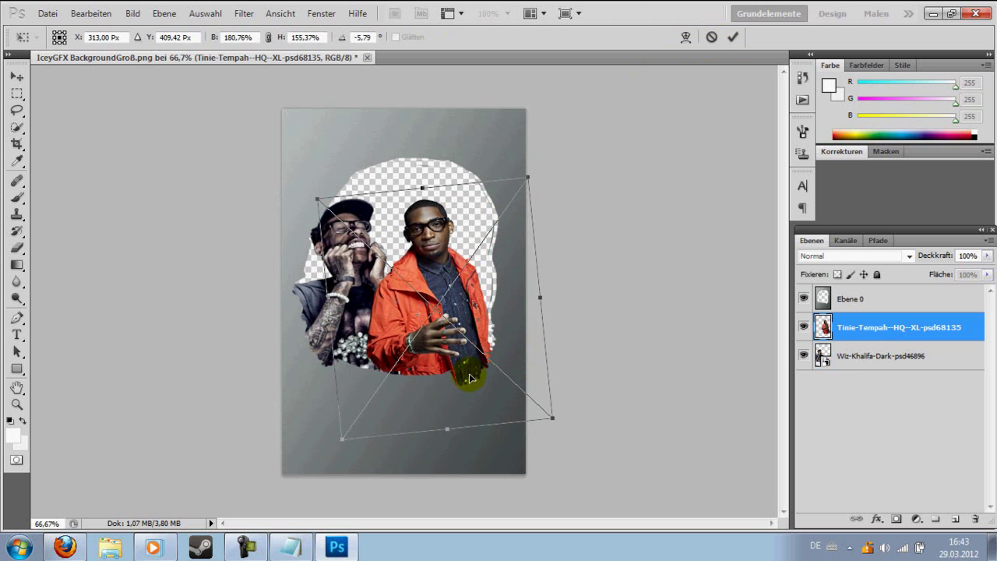
left_click(732, 36)
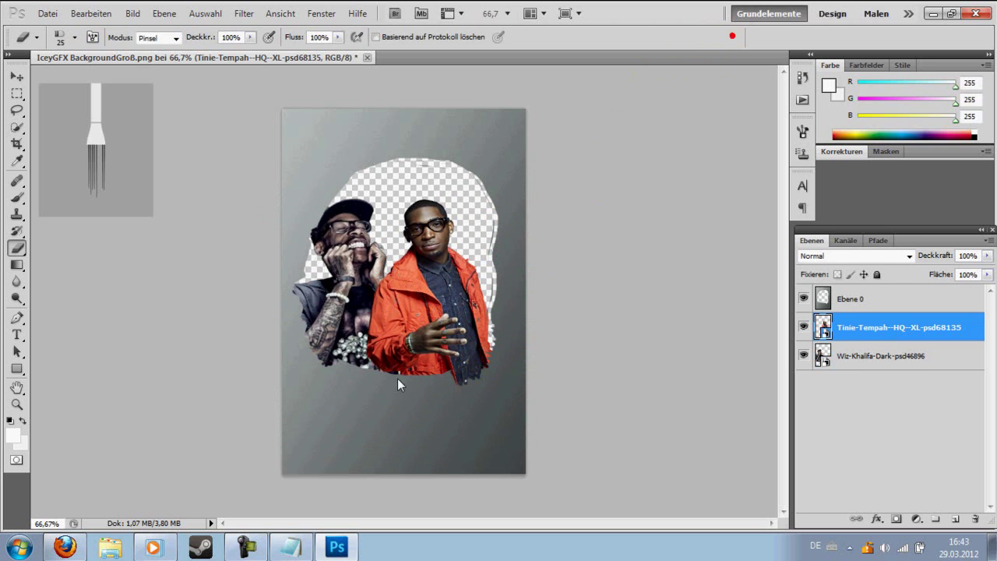
left_click(932, 14)
Place the hooded rapper's cut-out and move its layer behind the other two
mouse_move(407, 406)
left_mouse_down()
mouse_move(343, 502)
mouse_move(485, 302)
left_mouse_up()
left_click(732, 37)
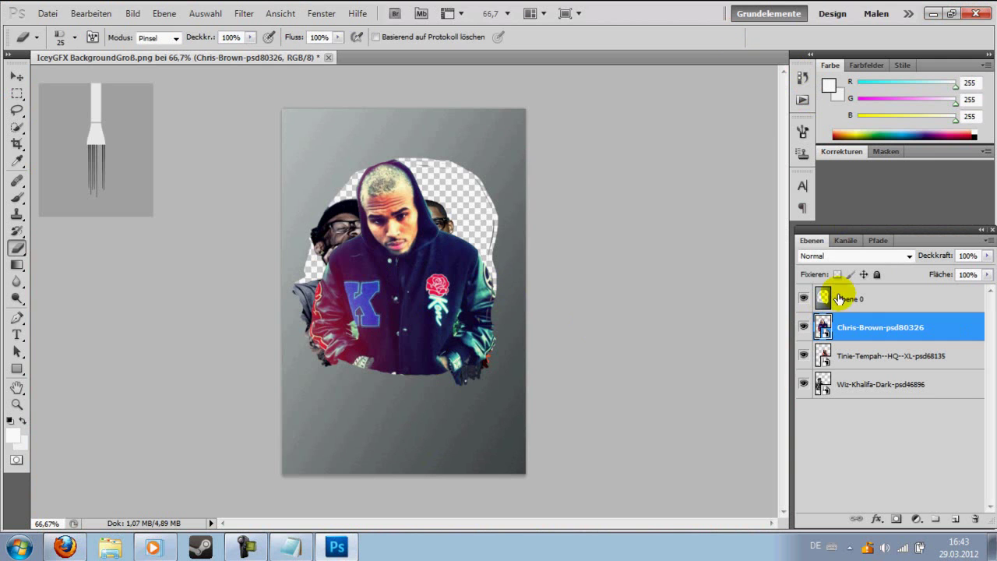
left_click_drag(852, 330, 855, 393)
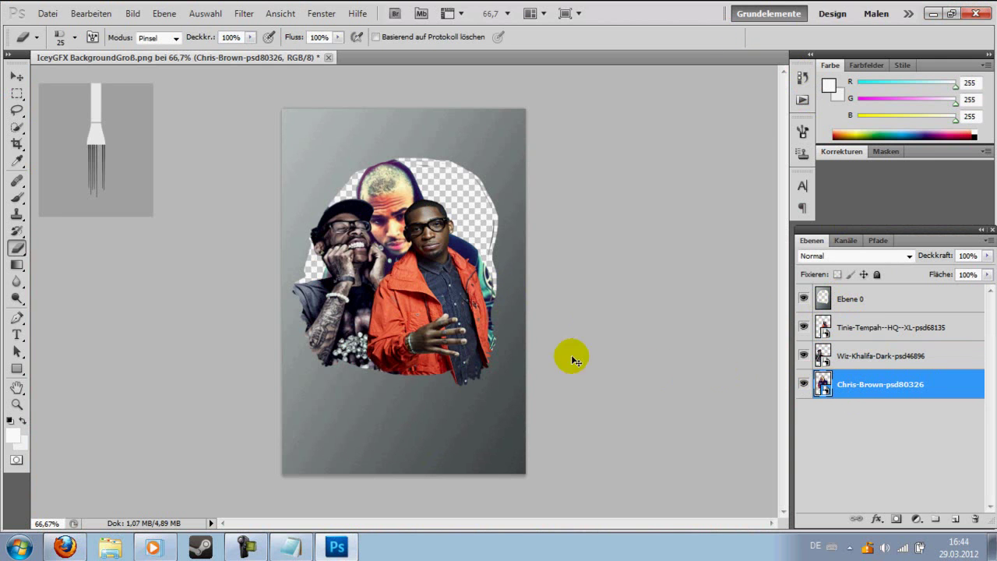
Scale the hooded rapper down and move him up and right, then commit
key("ctrl+t")
left_click_drag(529, 129, 542, 84)
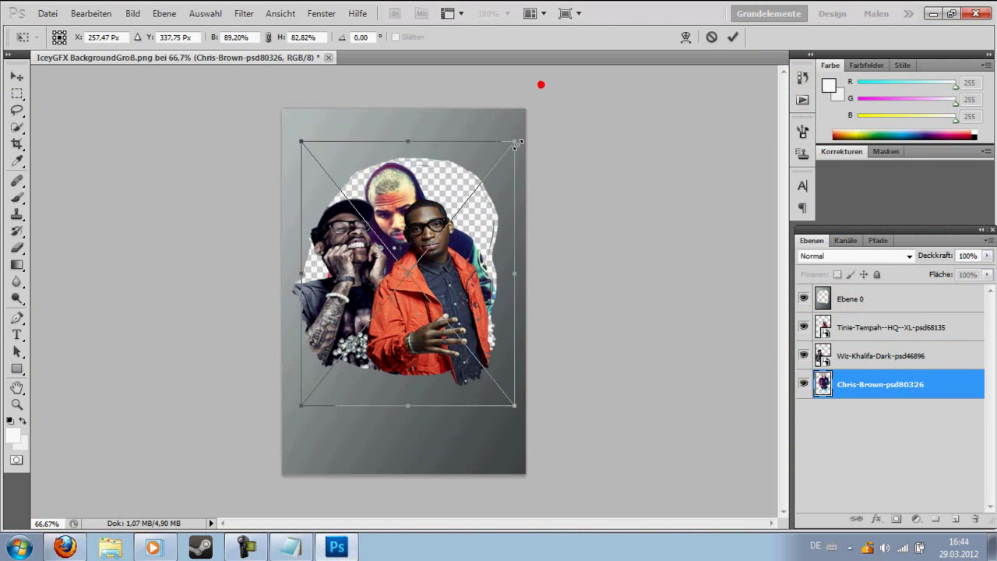
left_click_drag(521, 133, 474, 189)
left_click_drag(433, 290, 451, 226)
left_click_drag(508, 107, 498, 137)
left_click_drag(420, 240, 429, 243)
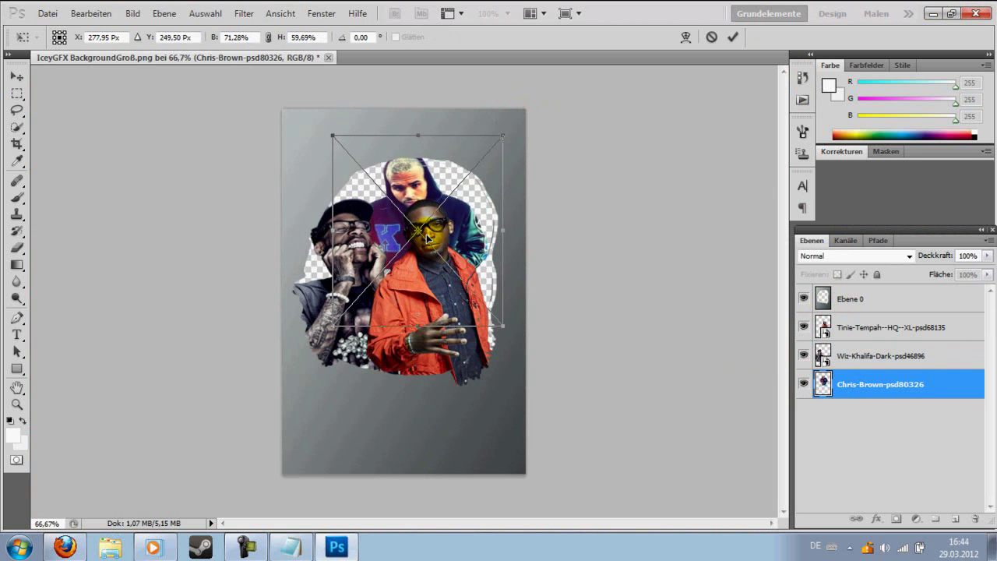
left_click(732, 36)
key("e")
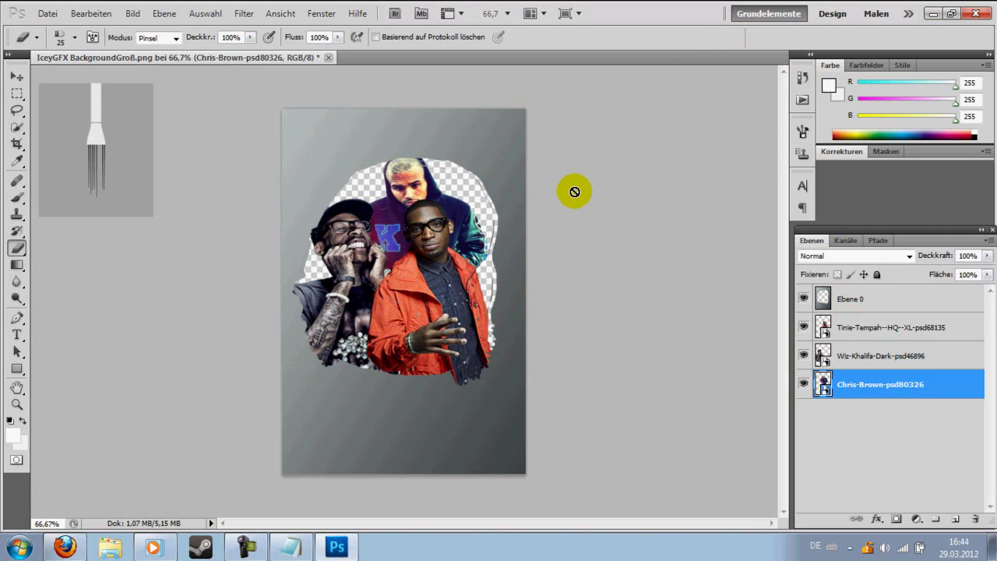
Narrow, enlarge and tilt the hooded rapper so his head rises above the others, then select the torn background layer
key("ctrl+t")
left_click_drag(506, 232, 483, 231)
mouse_move(483, 138)
left_mouse_down()
mouse_move(510, 161)
mouse_move(532, 142)
left_mouse_up()
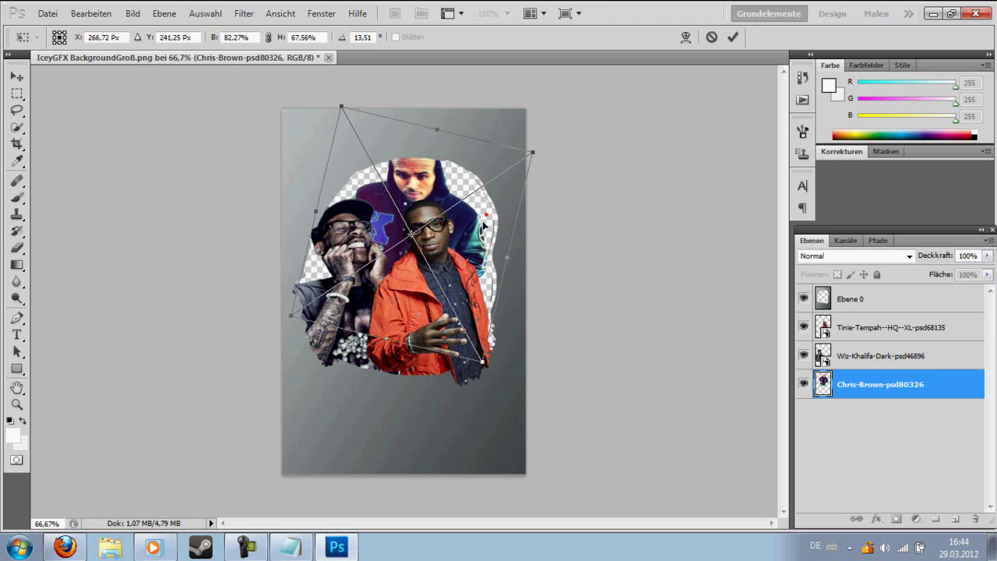
left_click_drag(488, 218, 466, 231)
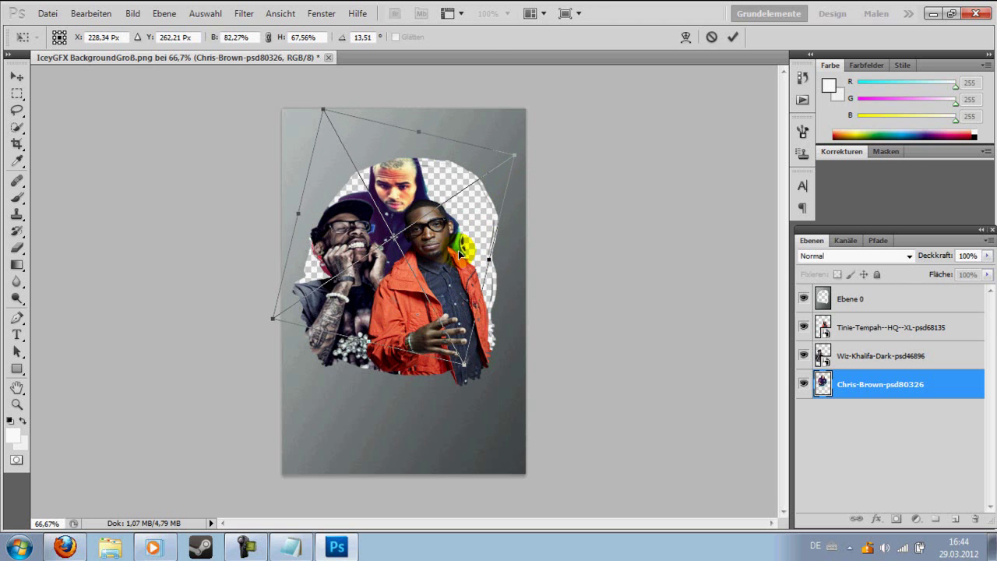
left_click(736, 36)
key("e")
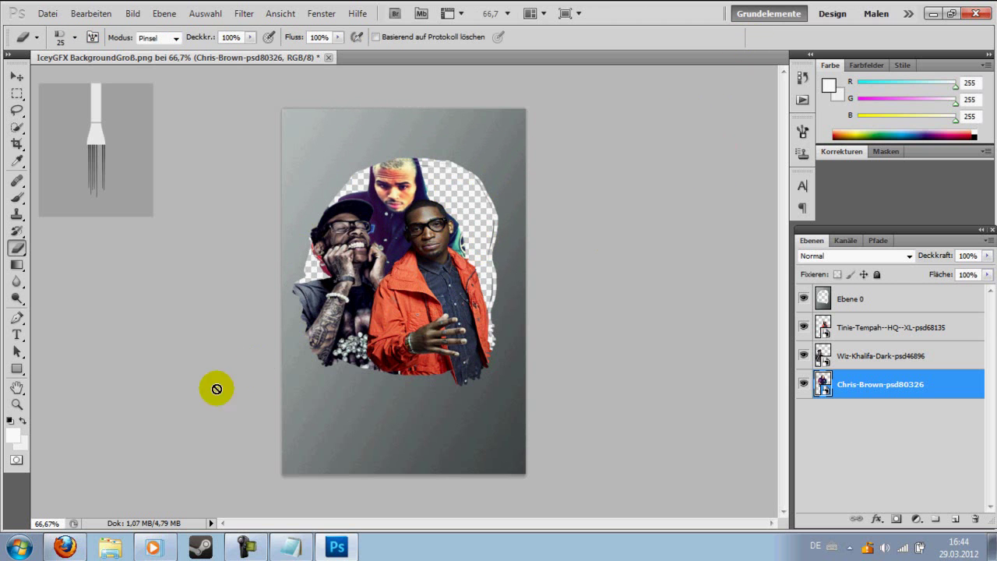
left_click(822, 301)
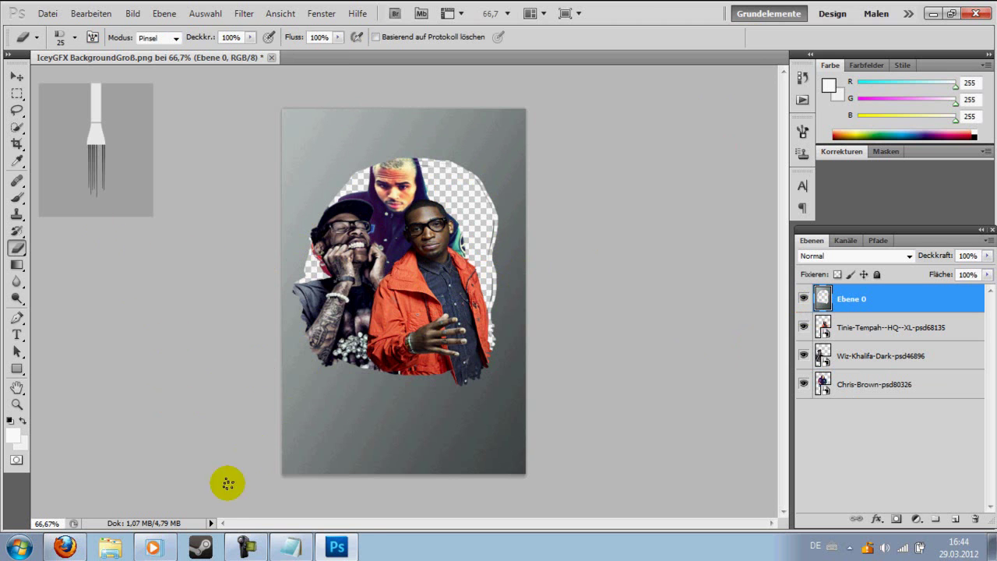
mouse_move(337, 545)
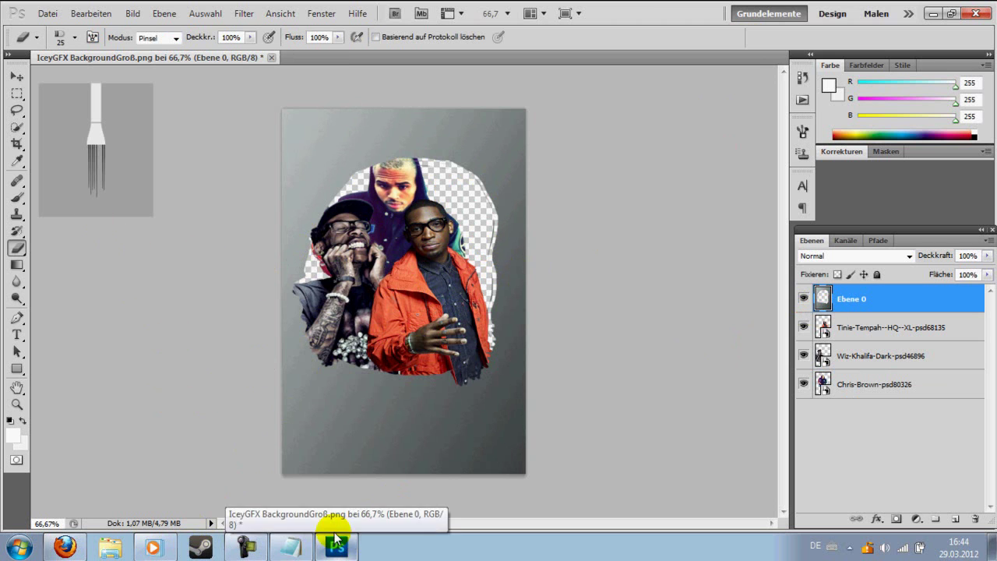
left_click(291, 546)
type("So, das war der Anfang")
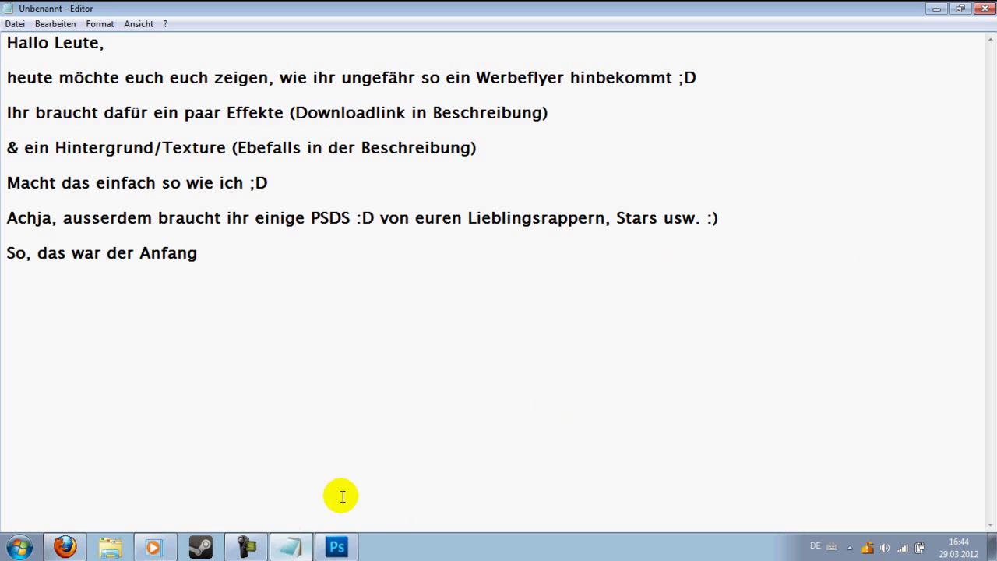
With the Gradient tool active, add a new layer and move it beneath the cut-outs
left_click(336, 547)
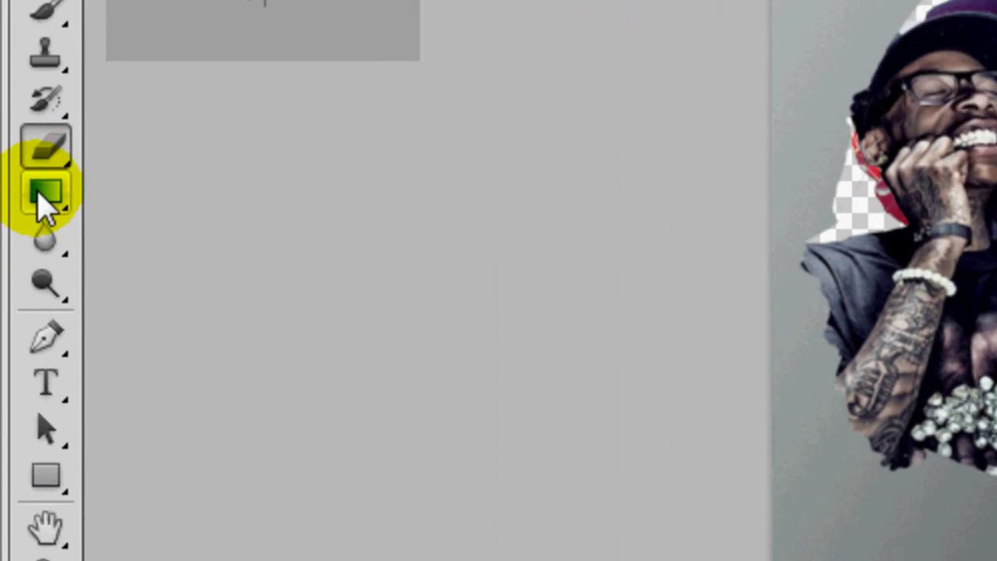
left_click(45, 199)
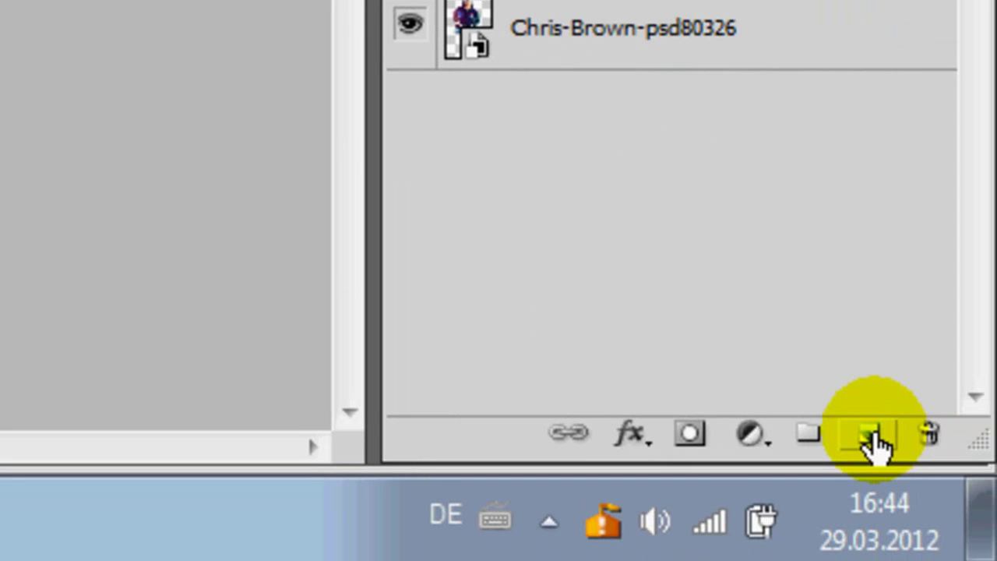
left_click(876, 443)
left_click_drag(600, 95, 608, 530)
left_click(594, 138)
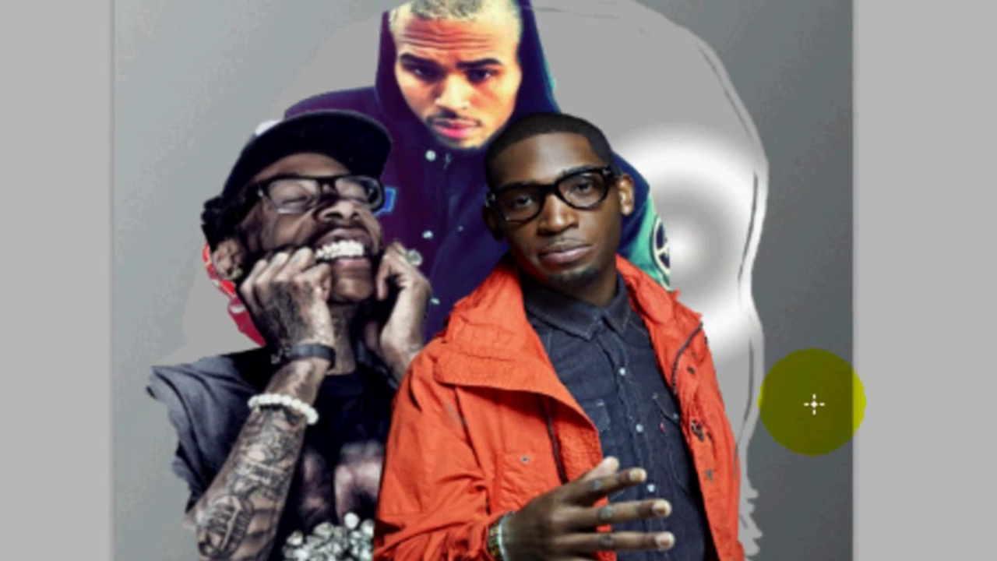
Fill the torn hole with a dark grey gradient preset
key("i")
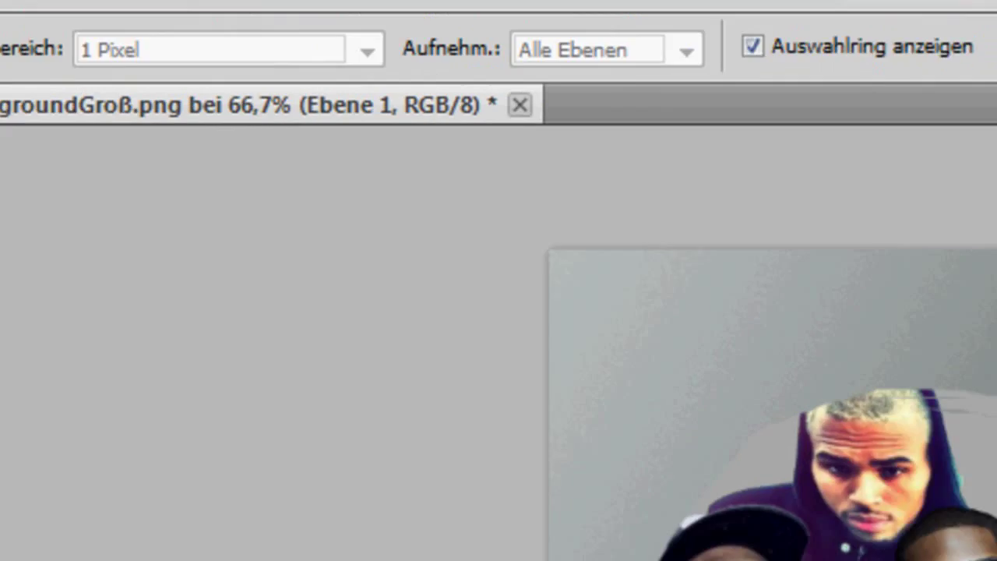
scroll(360, 272, "down", 2)
scroll(366, 269, "up", 1)
left_click(374, 187)
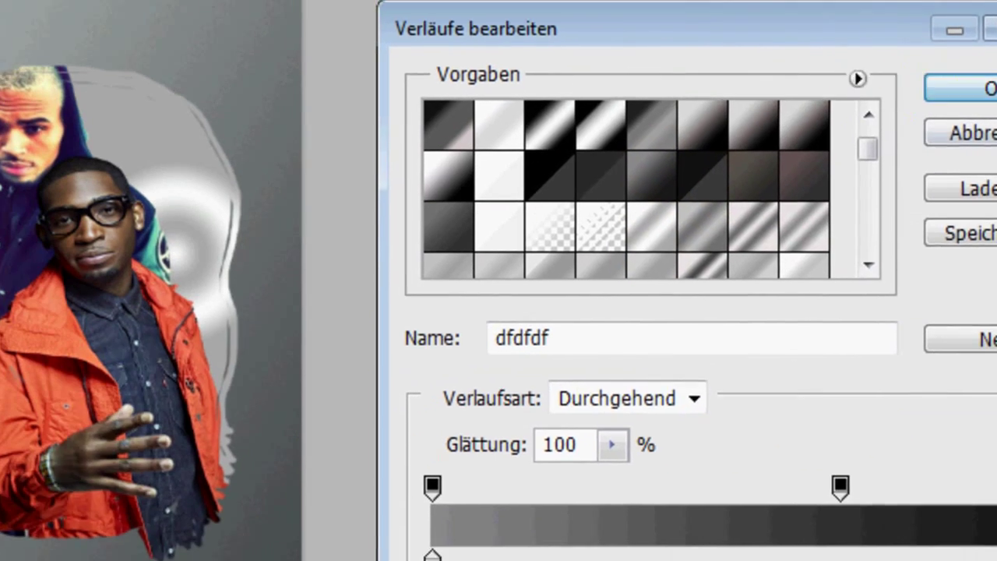
left_click(697, 114)
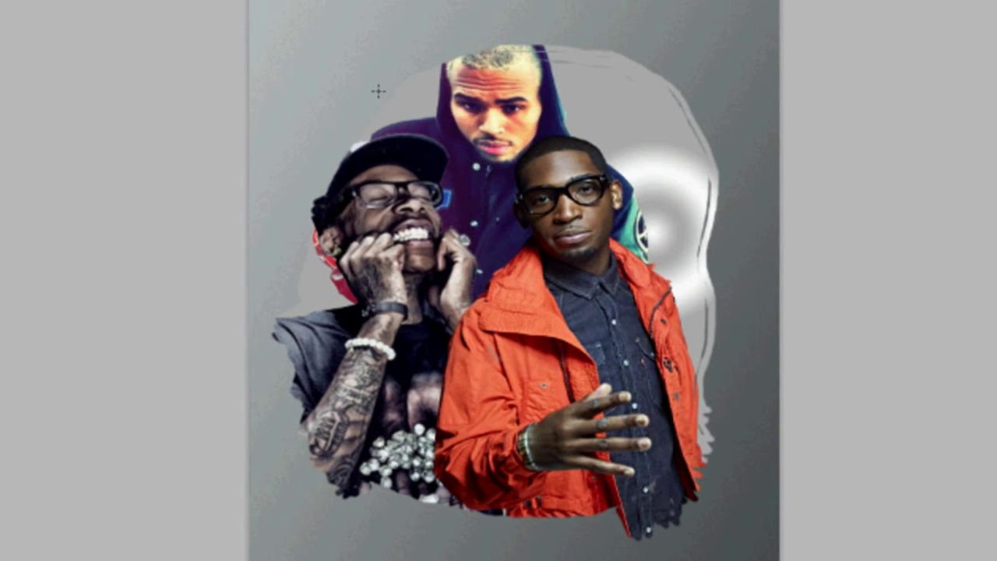
left_click_drag(467, 244, 472, 208)
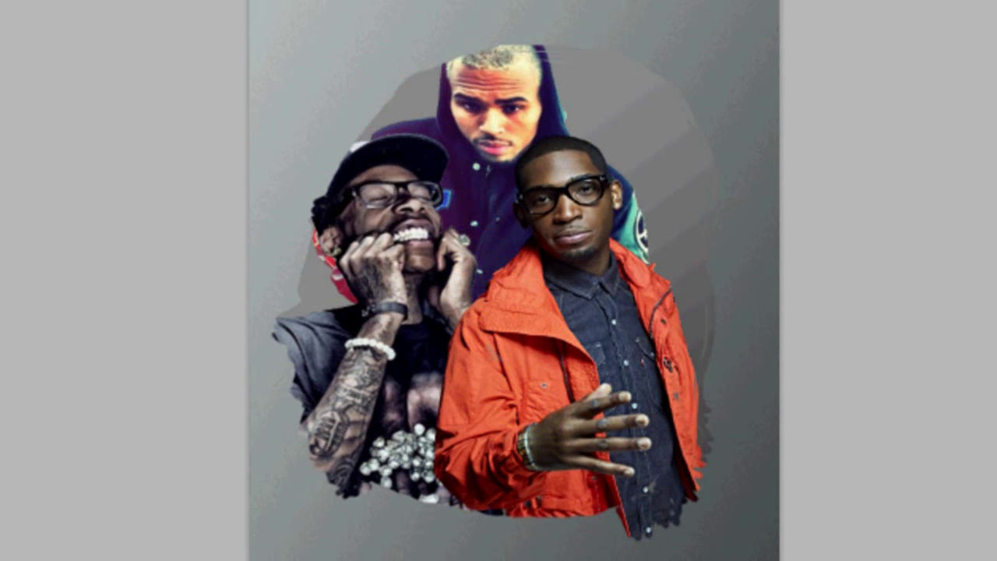
Switch the gradient to a light preset
left_click(234, 78)
left_click(204, 265)
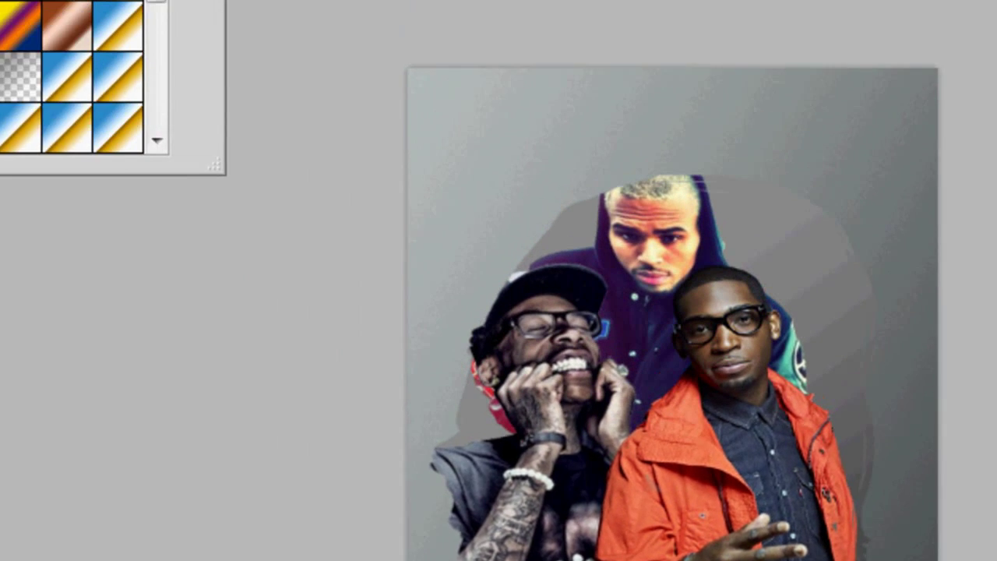
scroll(205, 263, "down", 2)
scroll(205, 264, "down", 2)
scroll(205, 264, "down", 2)
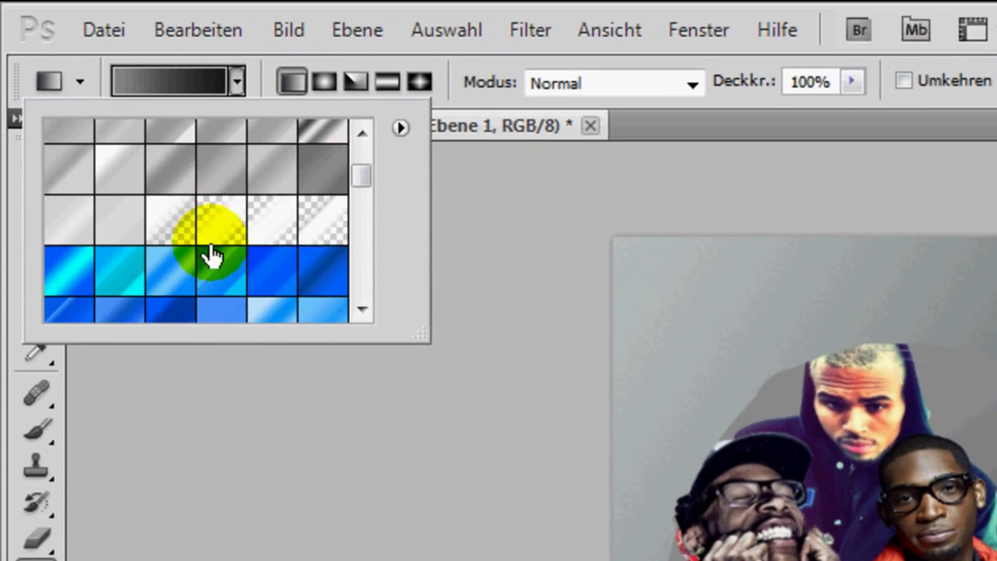
left_click(143, 226)
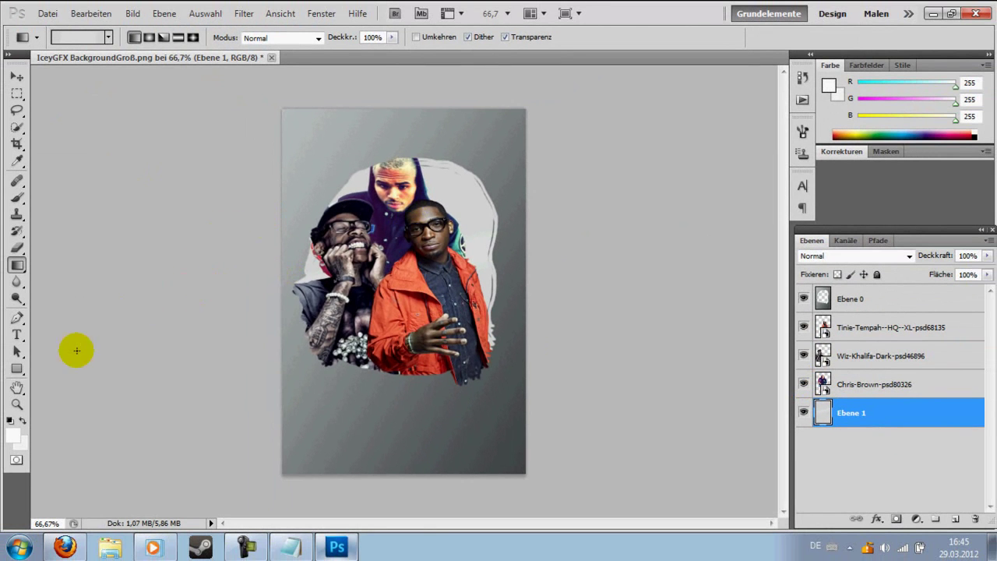
Delete an accidentally created empty text layer
left_click(17, 335)
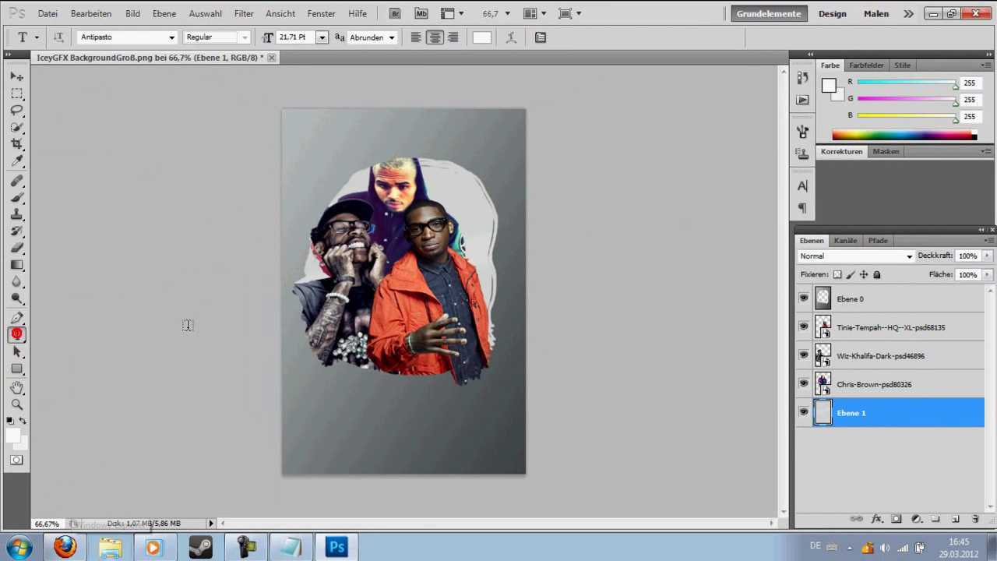
left_click(330, 141)
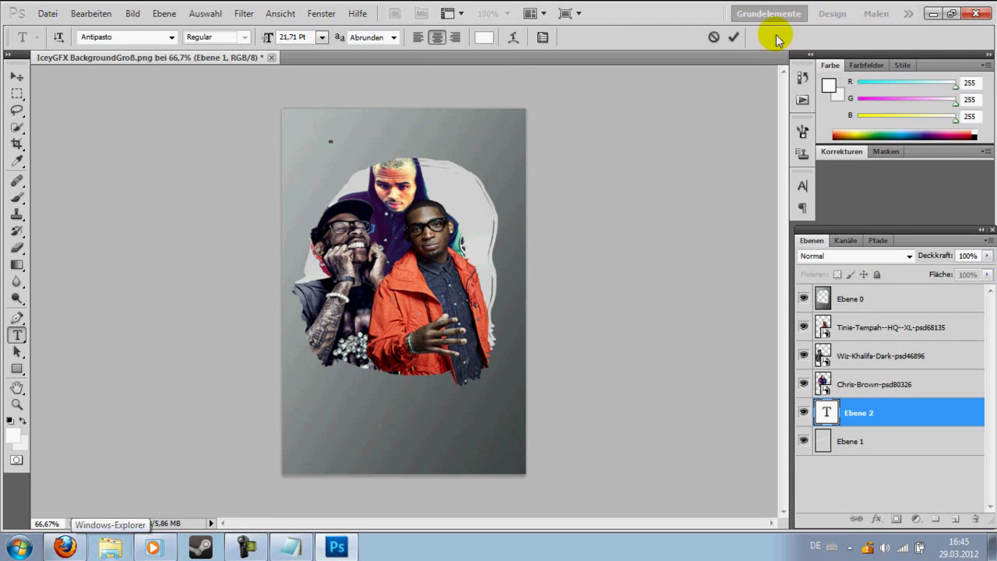
left_click(733, 37)
left_click_drag(860, 413, 853, 298)
left_click(975, 519)
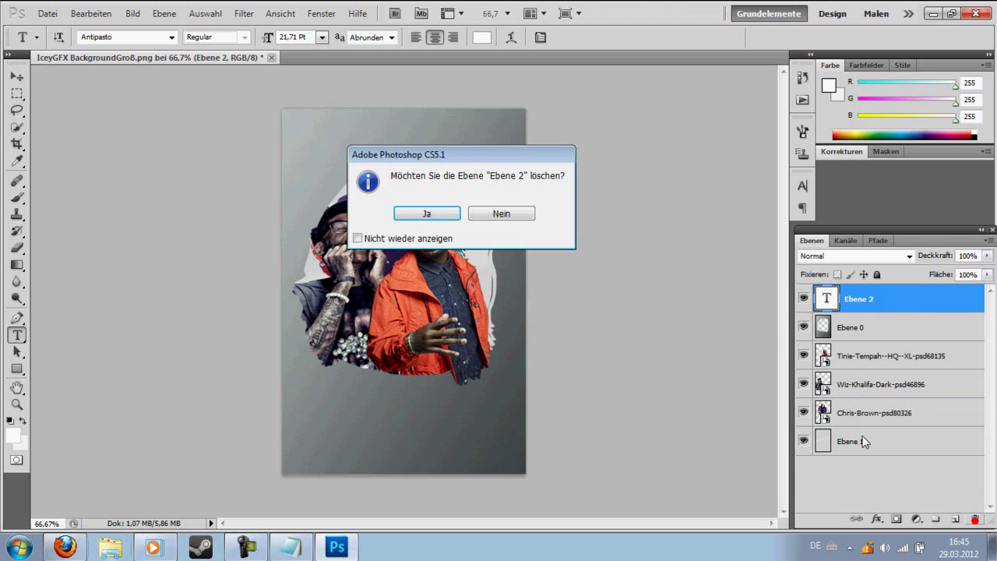
left_click(433, 213)
Type the 'ICEY' title near the top and enlarge it with Free Transform
left_click(353, 139)
left_click(518, 160)
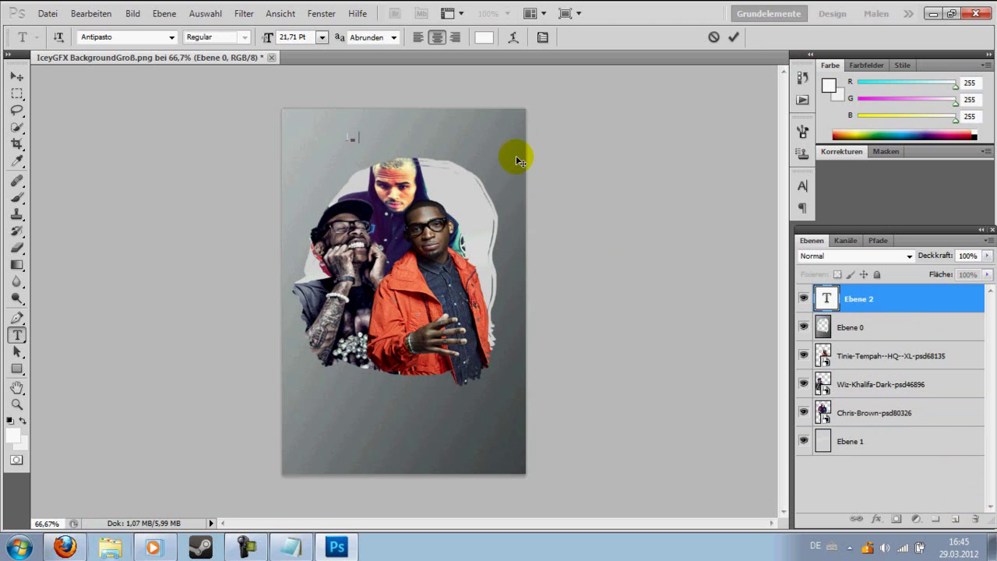
type("IC")
type("EY")
left_click(733, 40)
key("ctrl+t")
left_click_drag(364, 147, 485, 222)
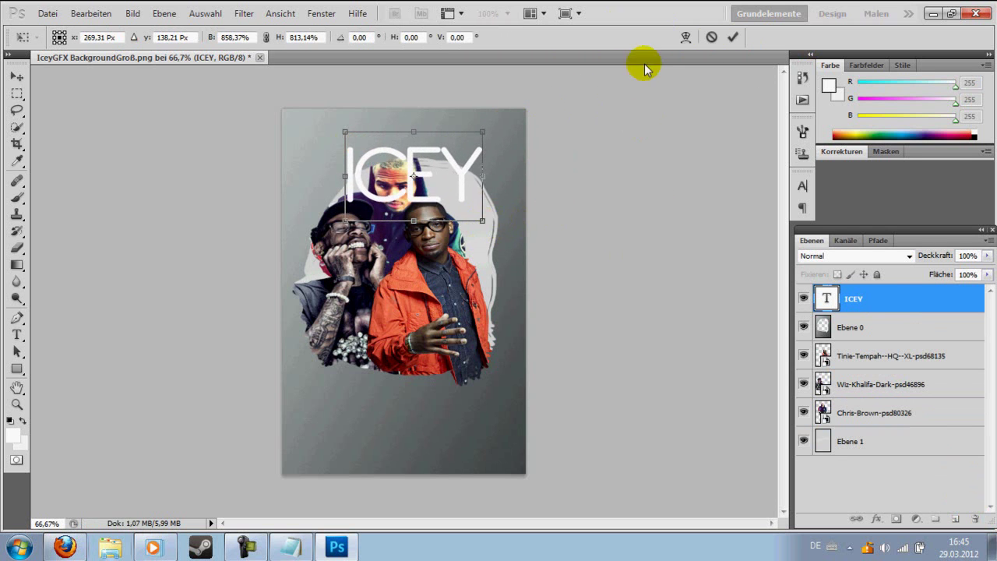
Set the ICEY title's letter spacing to 400 in the Character panel
left_click(733, 37)
left_click(803, 132)
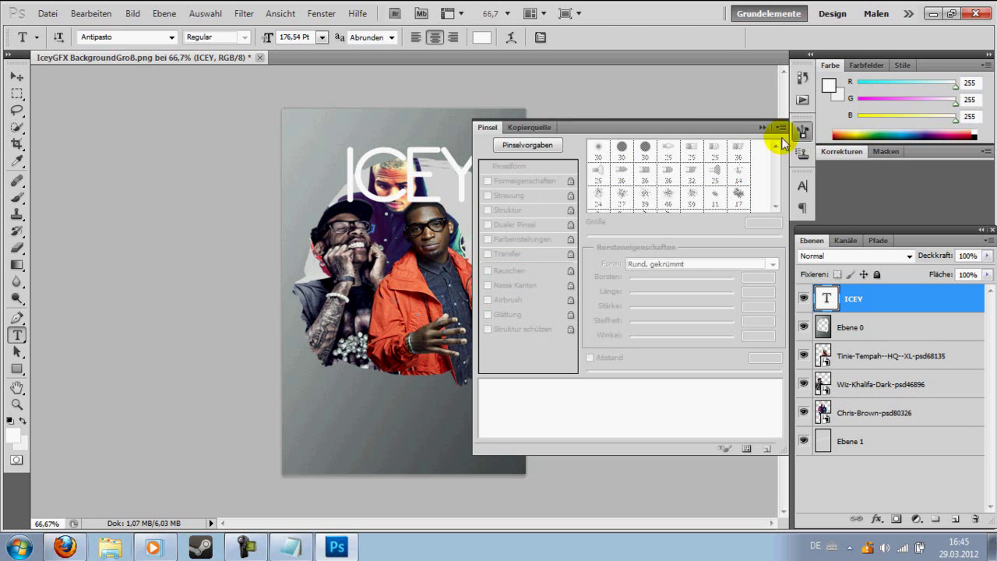
left_click(802, 133)
left_click(802, 153)
left_click(802, 153)
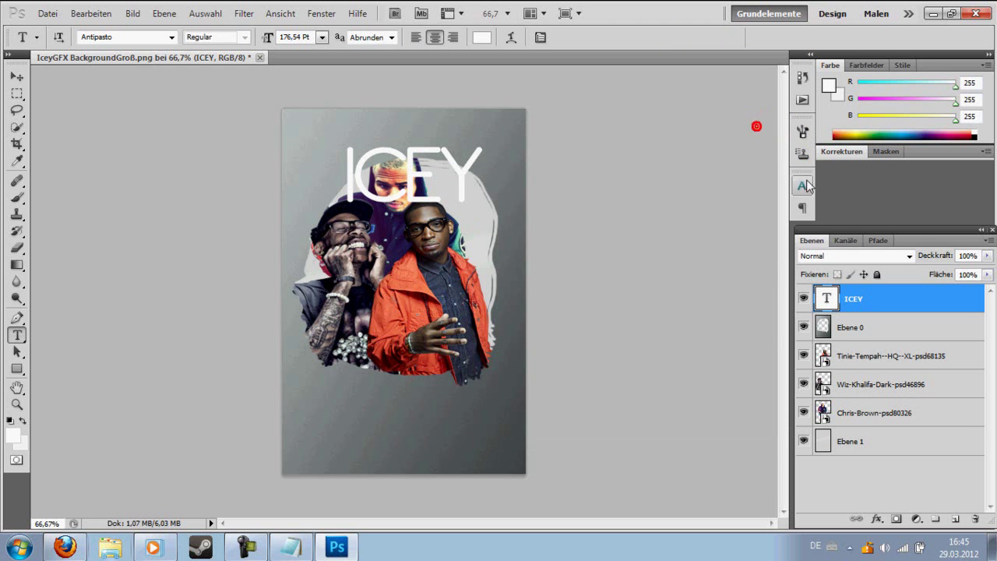
left_click(802, 186)
left_click(777, 235)
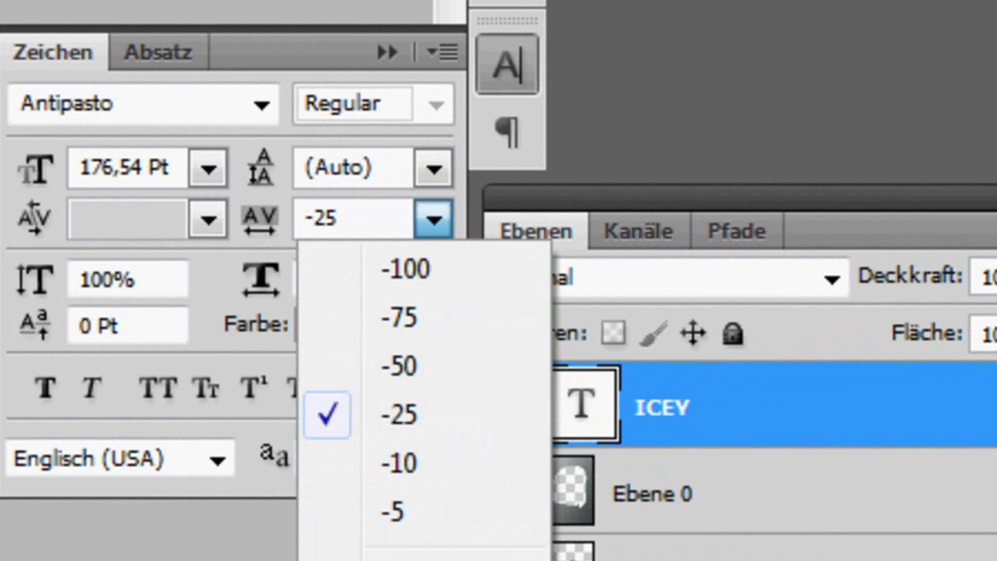
left_click(400, 557)
double_click(362, 217)
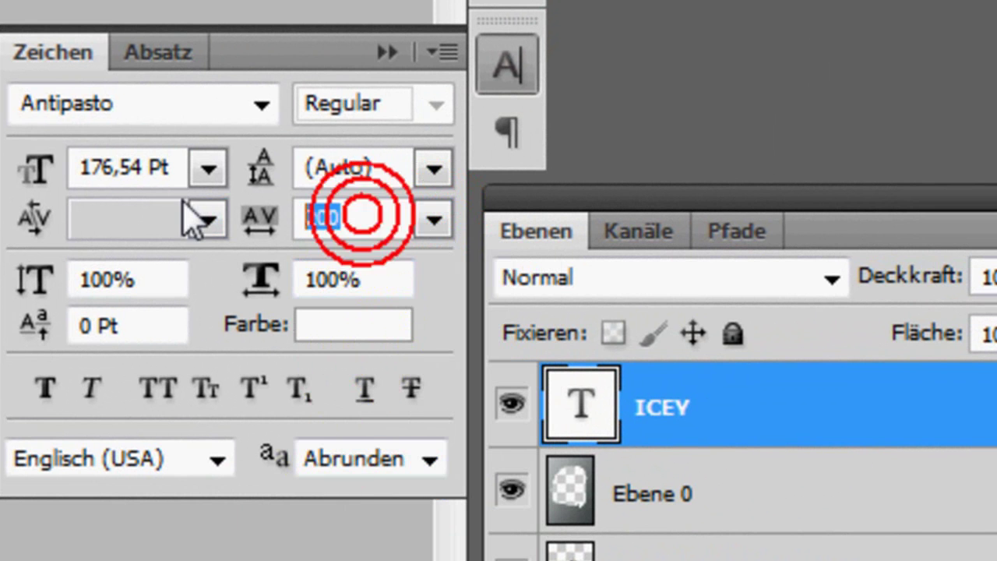
type("40")
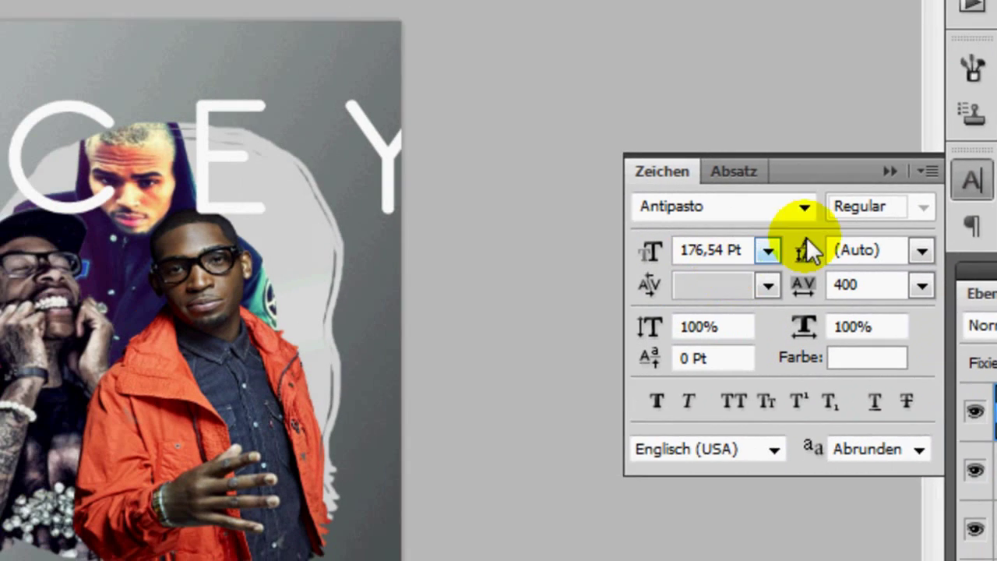
left_click(952, 182)
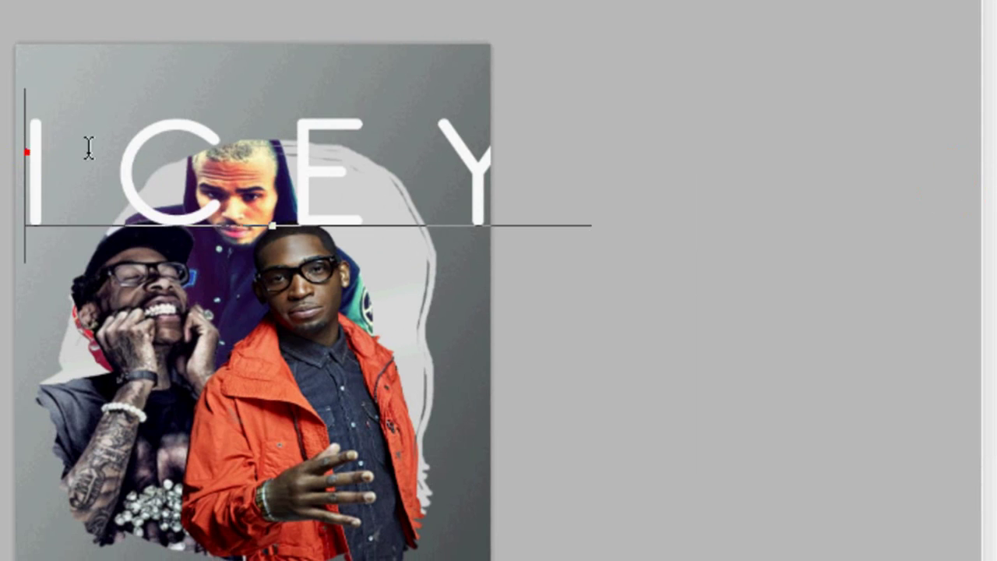
Change the ICEY font to Champagne & Limousines Thick
left_click_drag(25, 88, 592, 263)
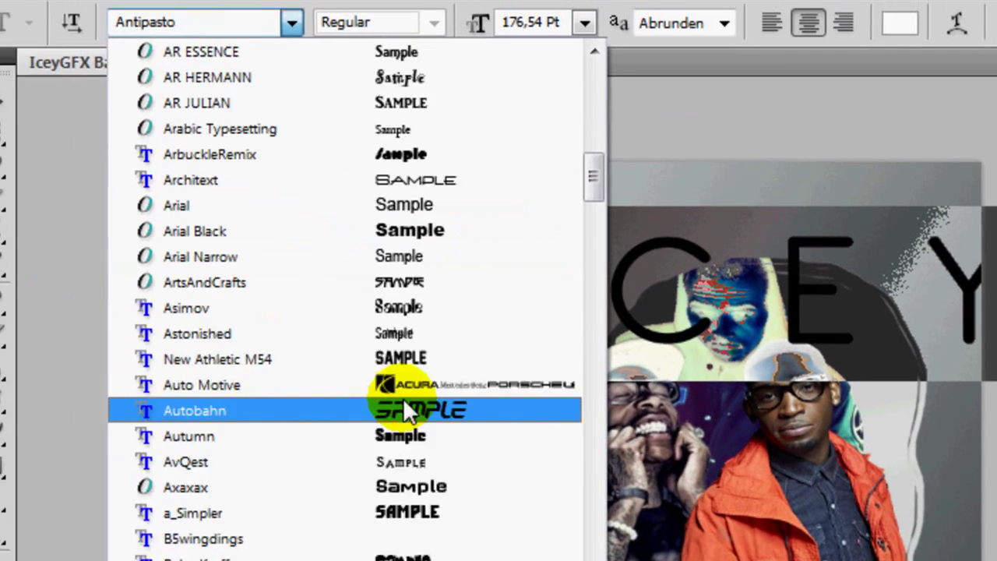
scroll(403, 398, "down", 8)
scroll(402, 398, "down", 10)
scroll(477, 446, "down", 2)
scroll(477, 446, "down", 2)
scroll(477, 446, "down", 4)
left_click(477, 446)
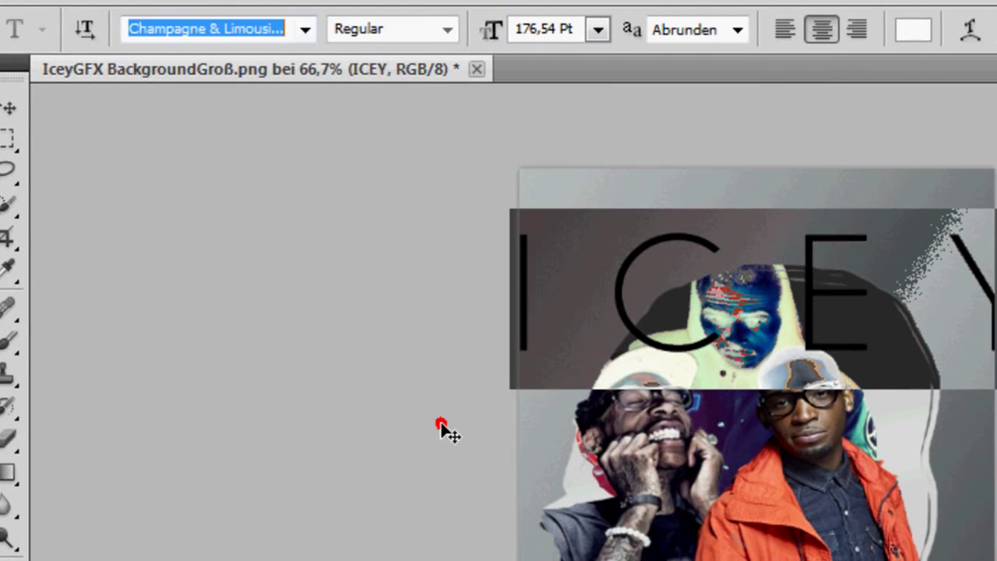
key("ctrl+Return")
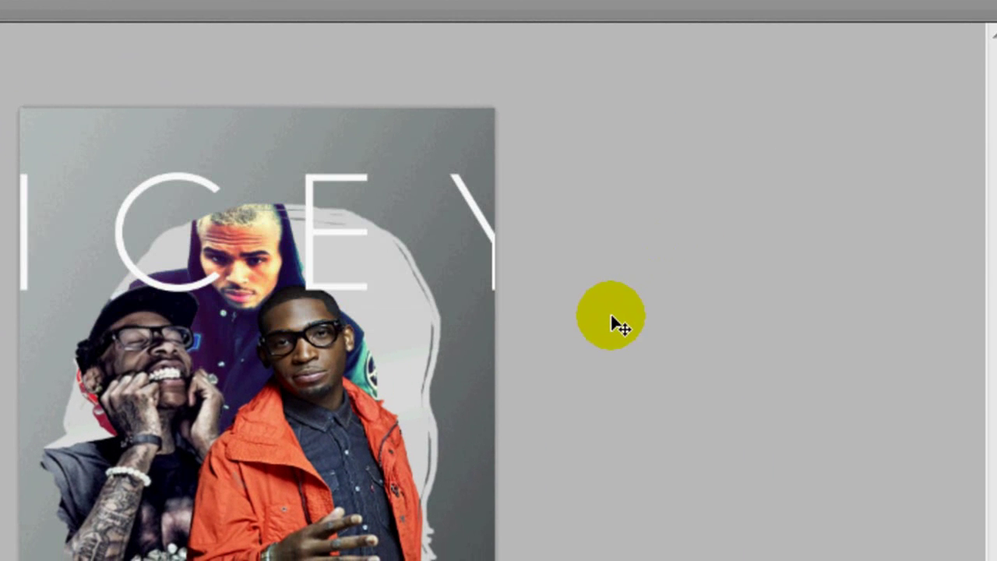
Shrink the ICEY title and move it up to the flyer's top
key("ctrl+t")
mouse_move(613, 324)
left_mouse_down()
mouse_move(417, 236)
mouse_move(312, 244)
left_mouse_up()
left_click_drag(250, 211, 363, 152)
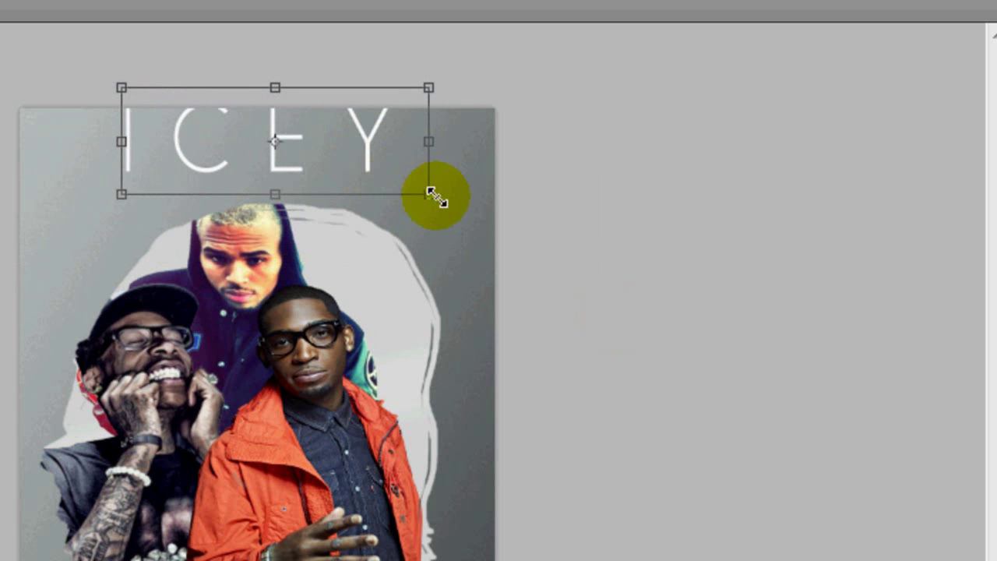
left_click_drag(427, 194, 343, 153)
left_click_drag(291, 130, 326, 148)
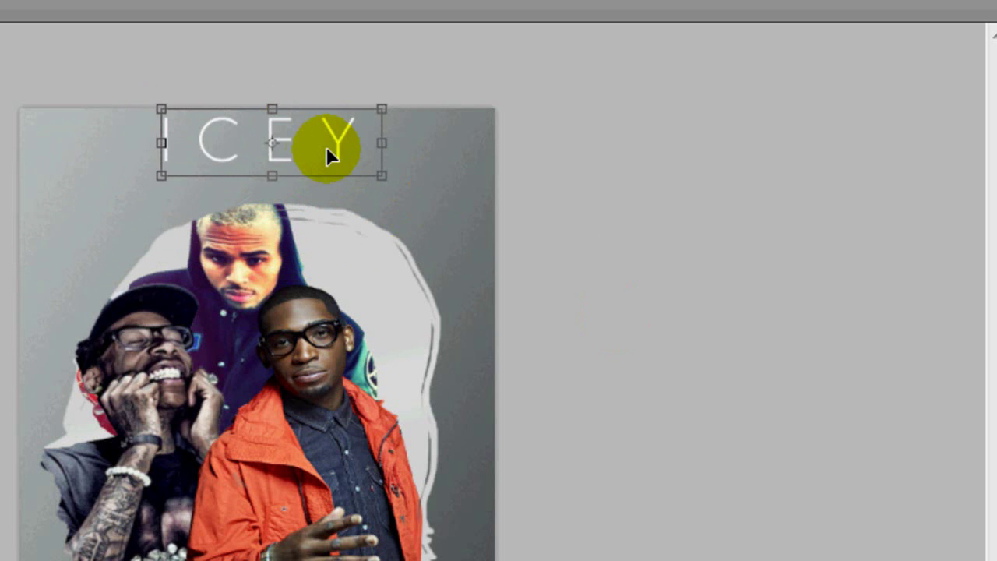
left_click_drag(382, 175, 372, 155)
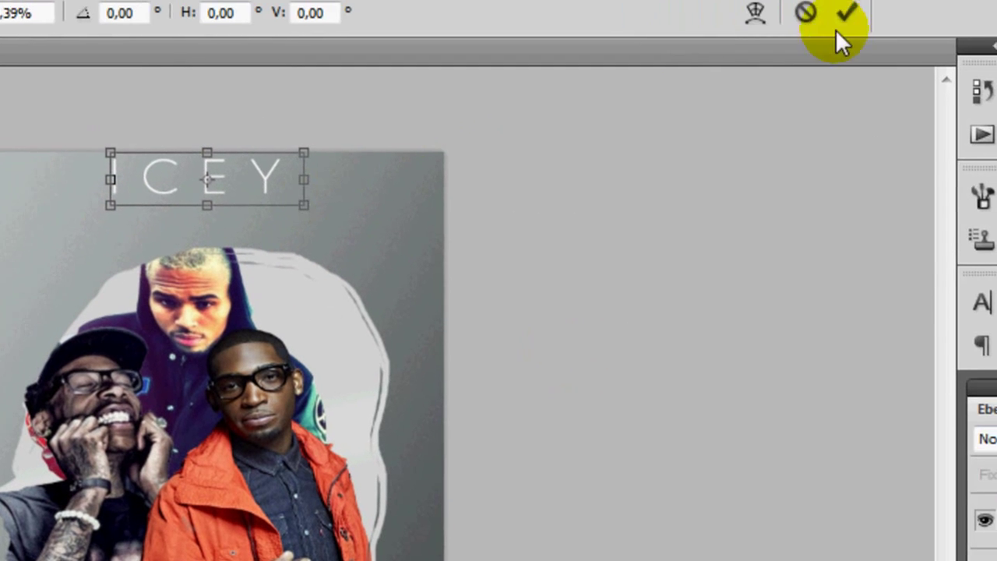
left_click(835, 29)
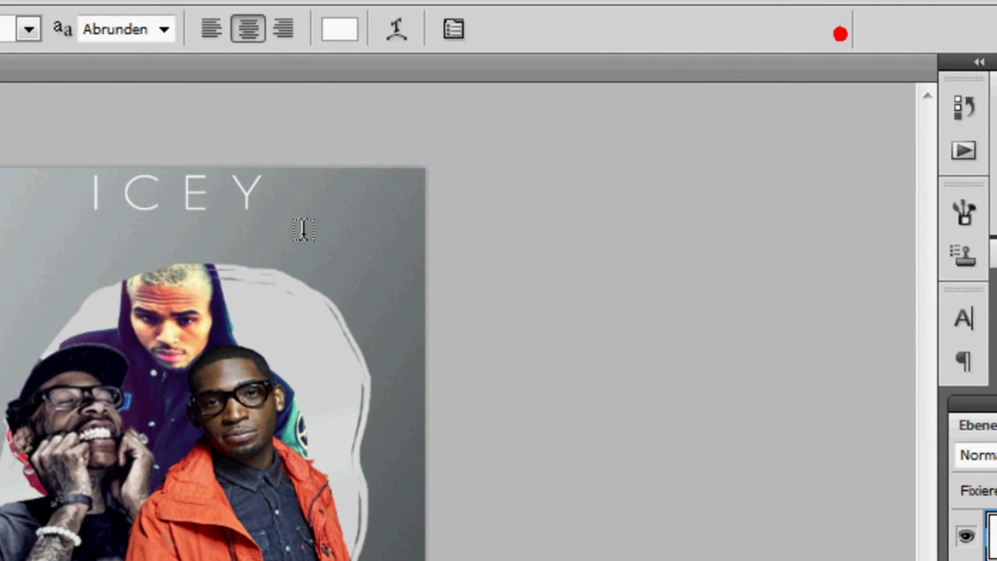
Widen ICEY's letter spacing to 1400 and commit the title
left_click_drag(265, 191, 94, 196)
left_click(959, 313)
left_click(916, 417)
left_click(848, 385)
key("BackSpace")
type("800")
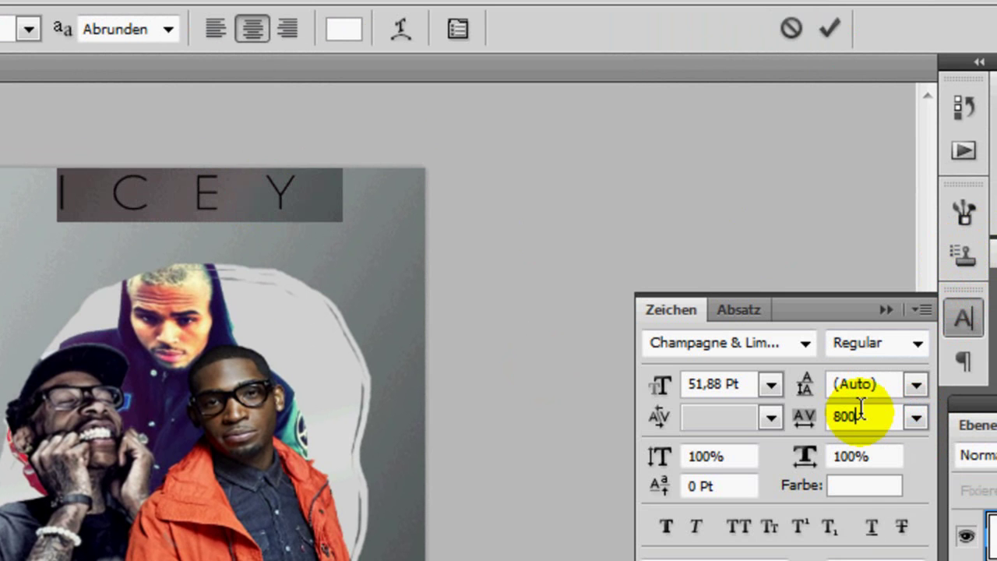
key("BackSpace")
key("BackSpace")
key("BackSpace")
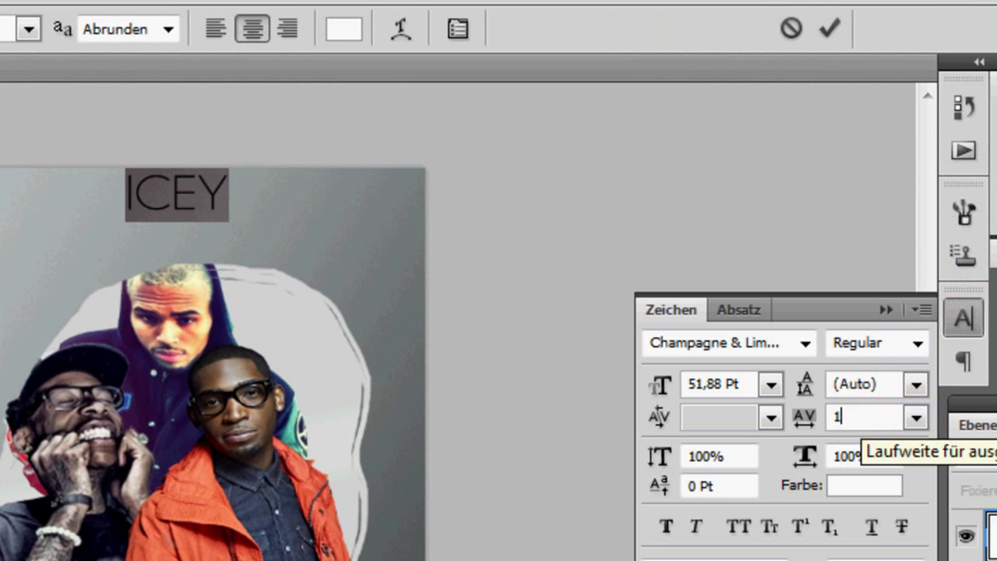
type("400")
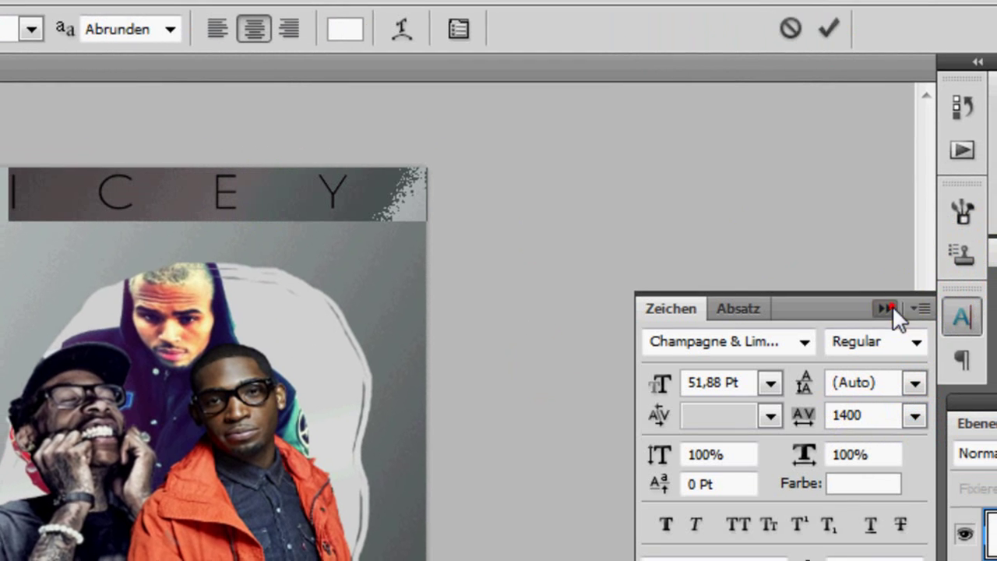
left_click(886, 309)
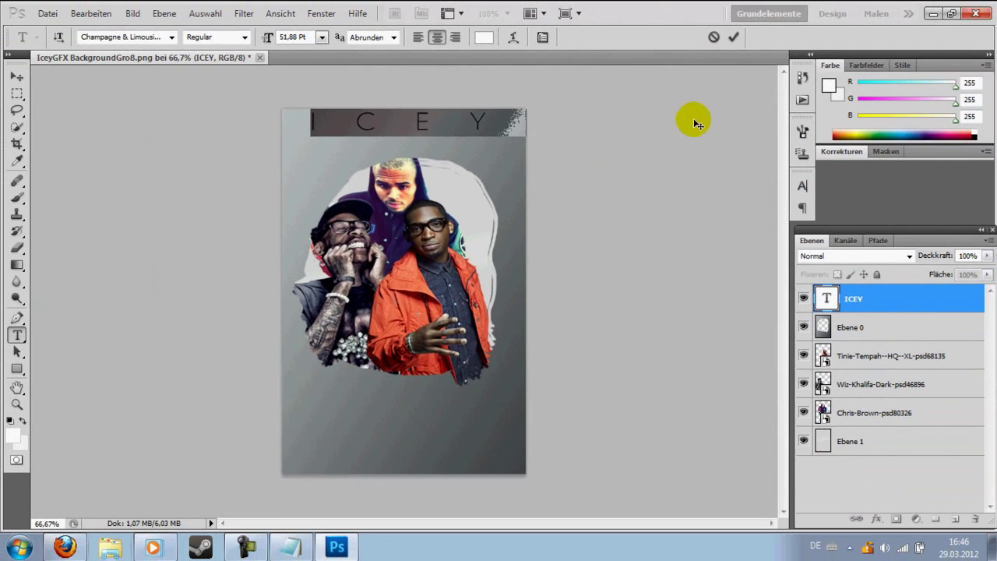
left_click(733, 37)
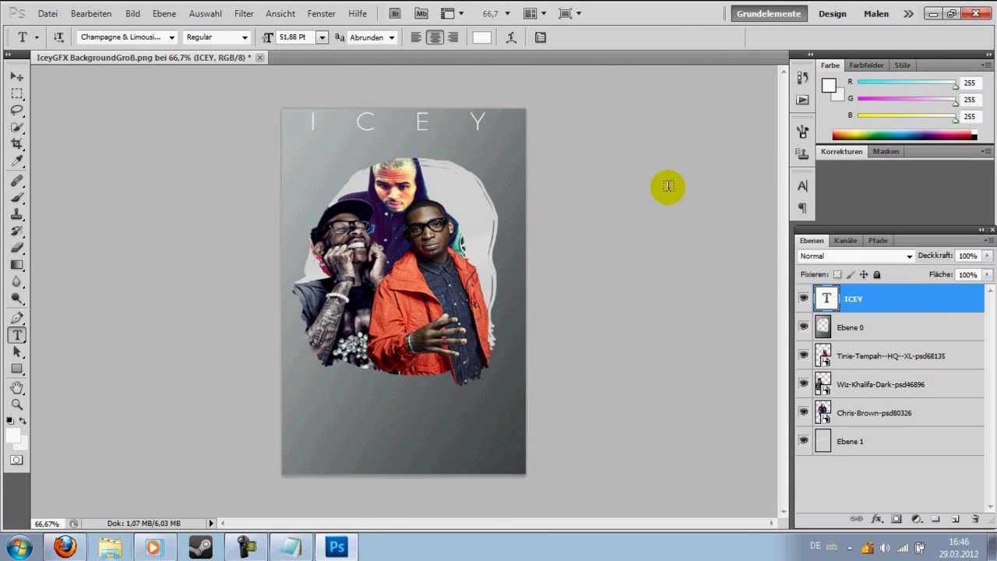
key("ctrl+t")
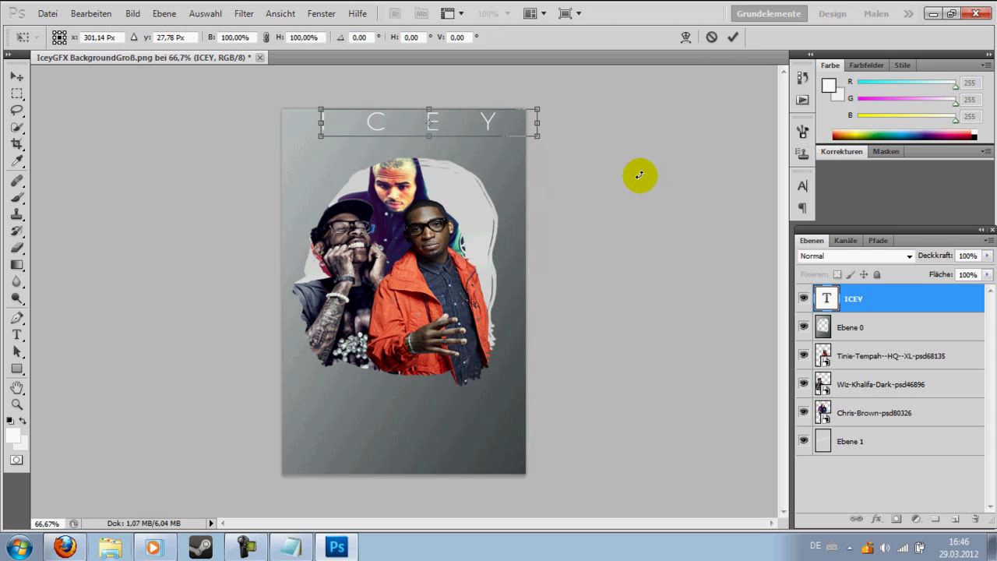
left_click(733, 36)
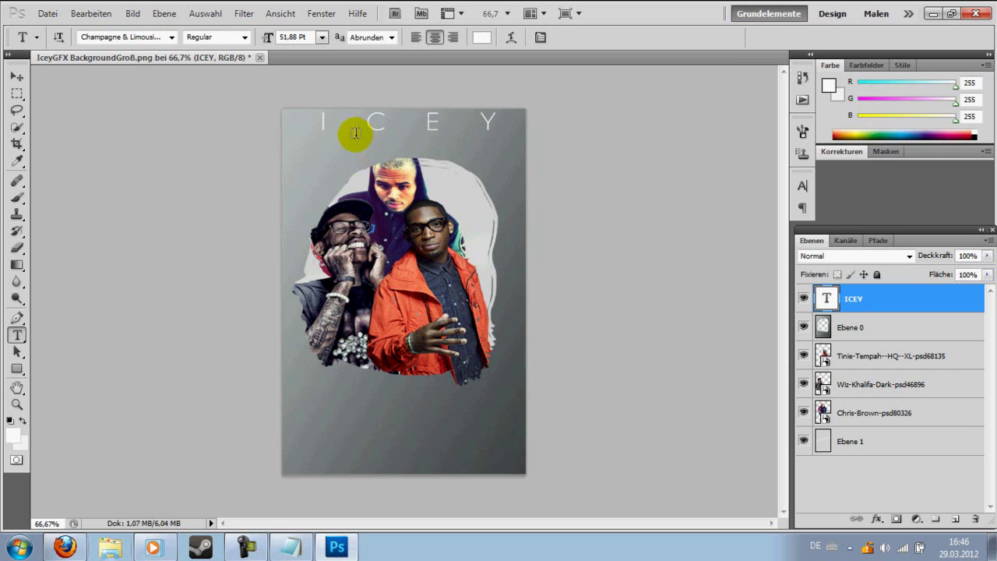
Type a spaced 'G F X' line under ICEY and set it in the Antipasto font
left_click(359, 156)
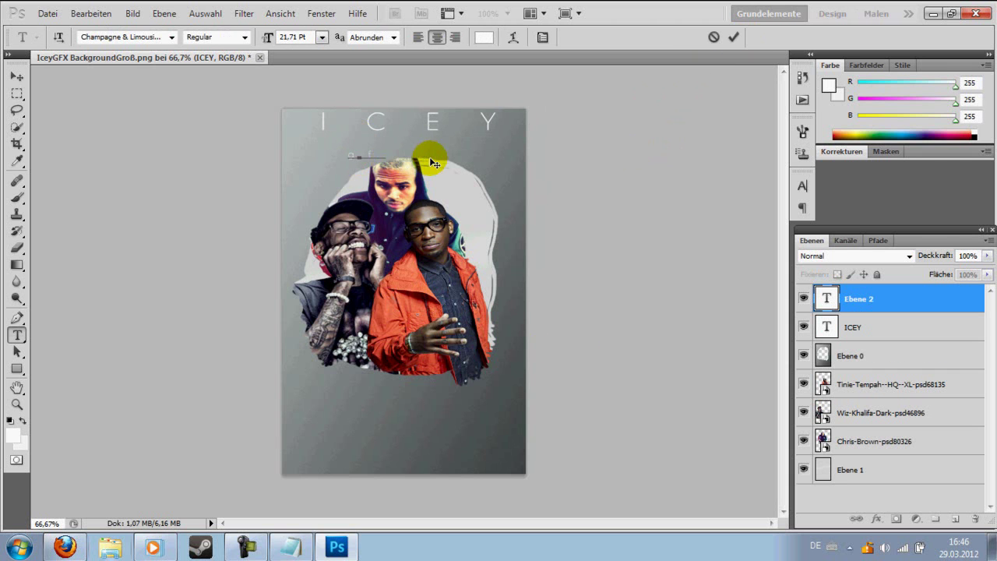
type("X")
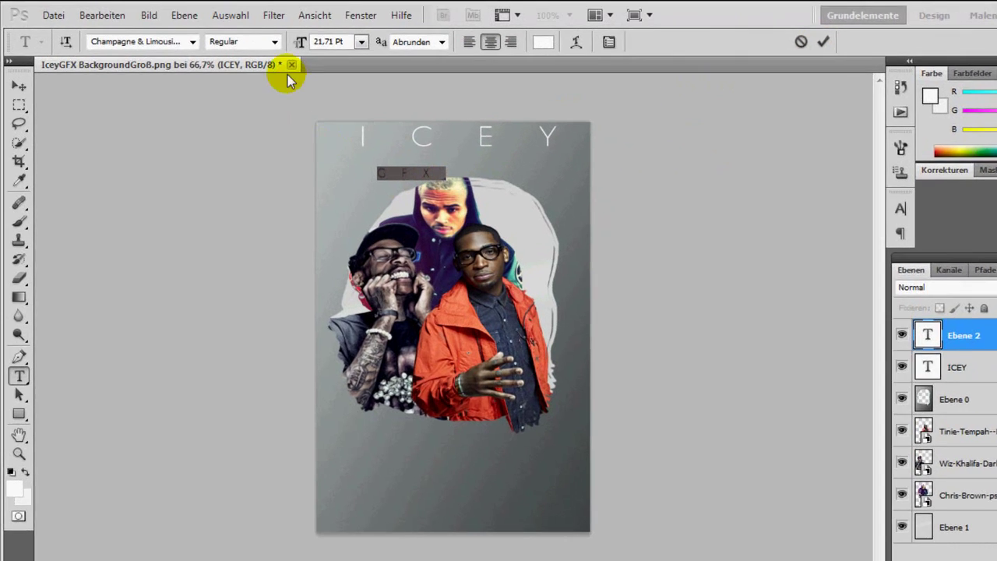
left_click(171, 37)
left_click_drag(326, 176, 326, 91)
left_click_drag(597, 166, 603, 155)
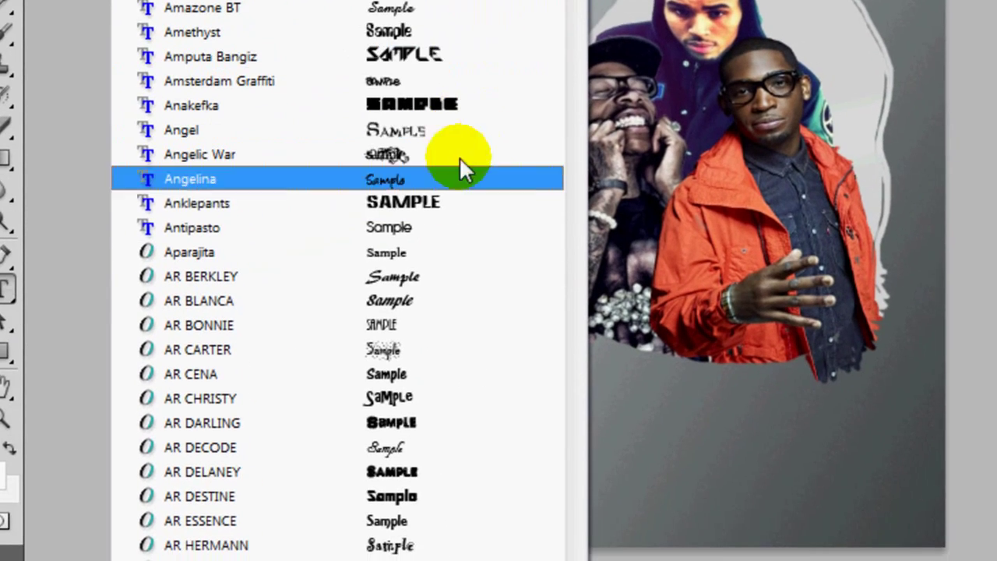
left_click(441, 227)
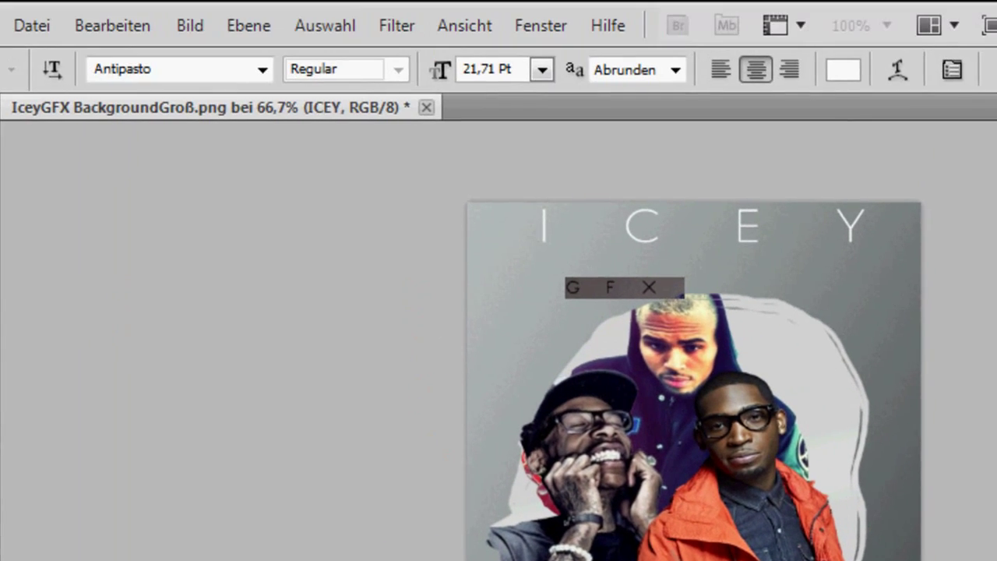
Commit the GFX text and enlarge it beneath the ICEY title
key("ctrl+Return")
key("ctrl+t")
mouse_move(399, 160)
left_mouse_down()
mouse_move(442, 179)
mouse_move(452, 199)
mouse_move(454, 161)
mouse_move(478, 167)
mouse_move(470, 151)
mouse_move(444, 152)
mouse_move(438, 135)
mouse_move(447, 154)
left_mouse_up()
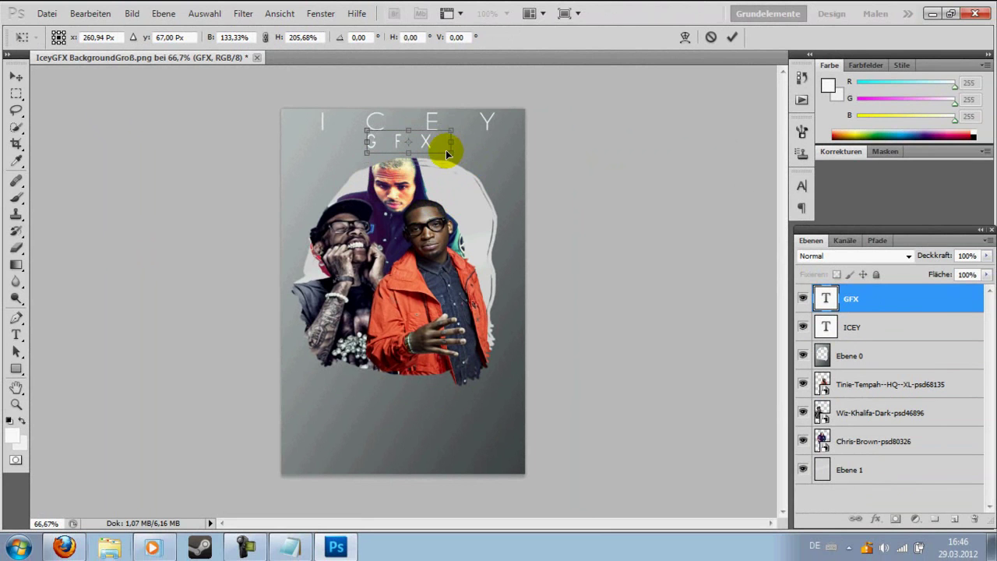
left_click(732, 36)
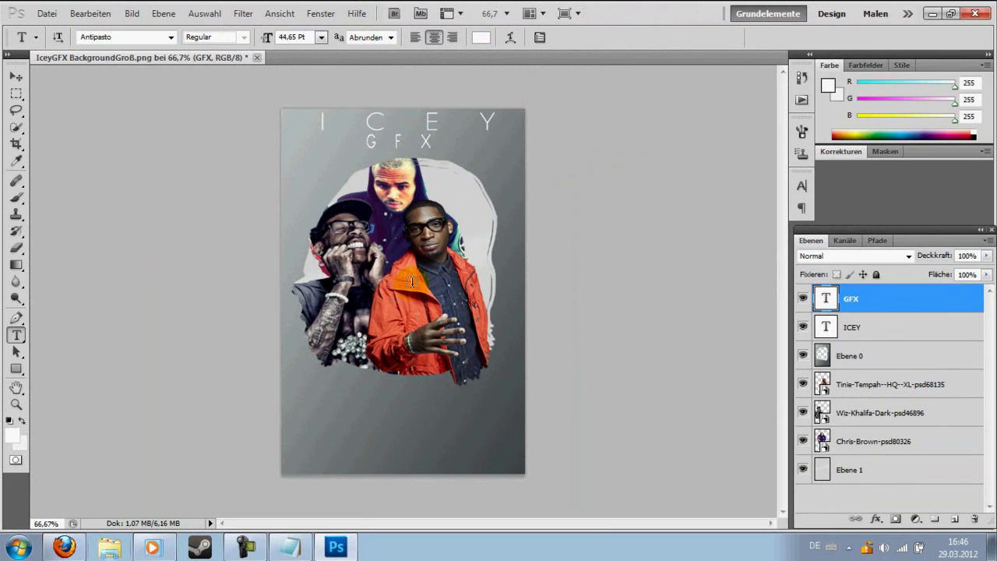
Add a text block near the flyer bottom with letter spacing reset to 0
left_click(336, 433)
type("blah")
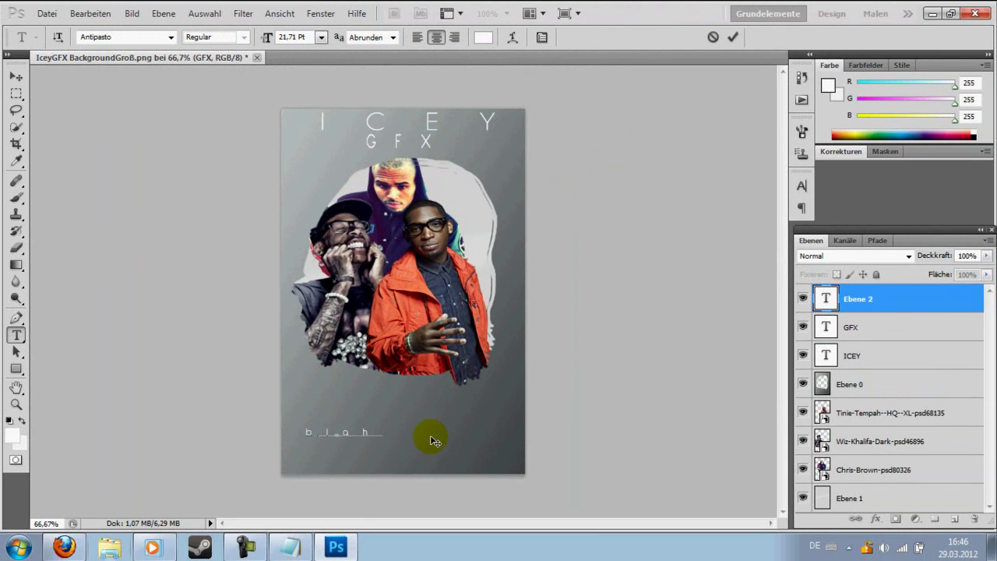
left_click(801, 186)
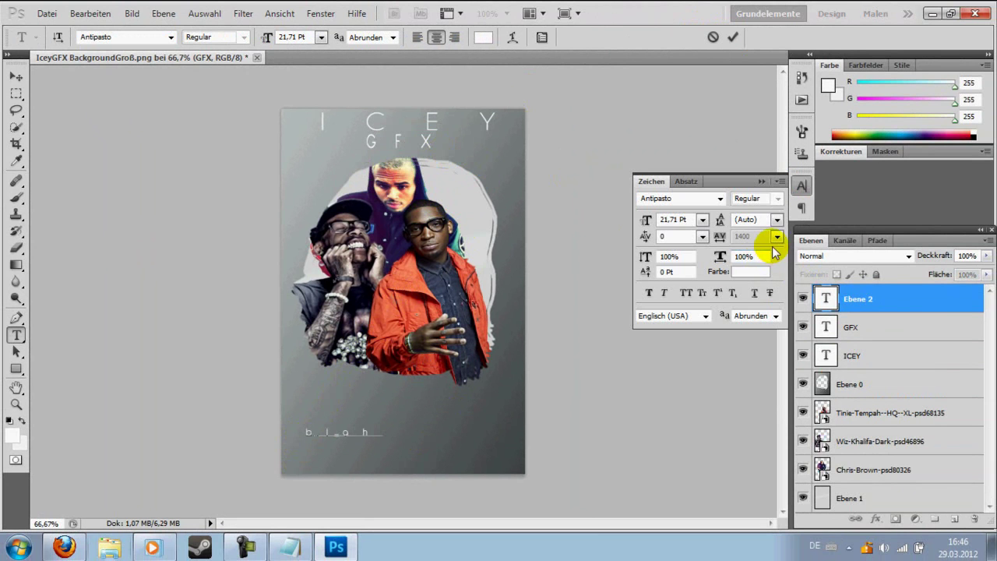
left_click(759, 182)
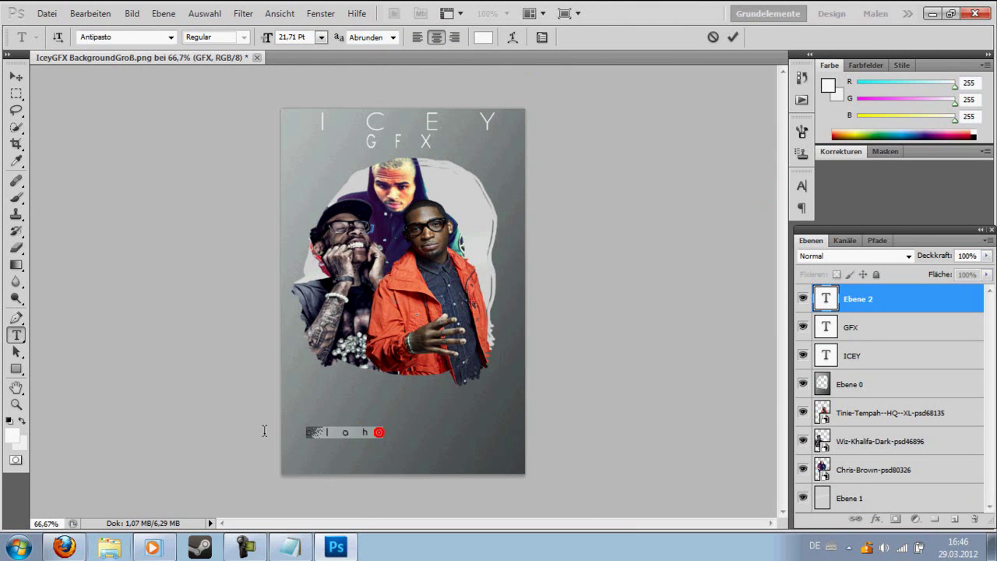
left_click(801, 185)
left_click(777, 236)
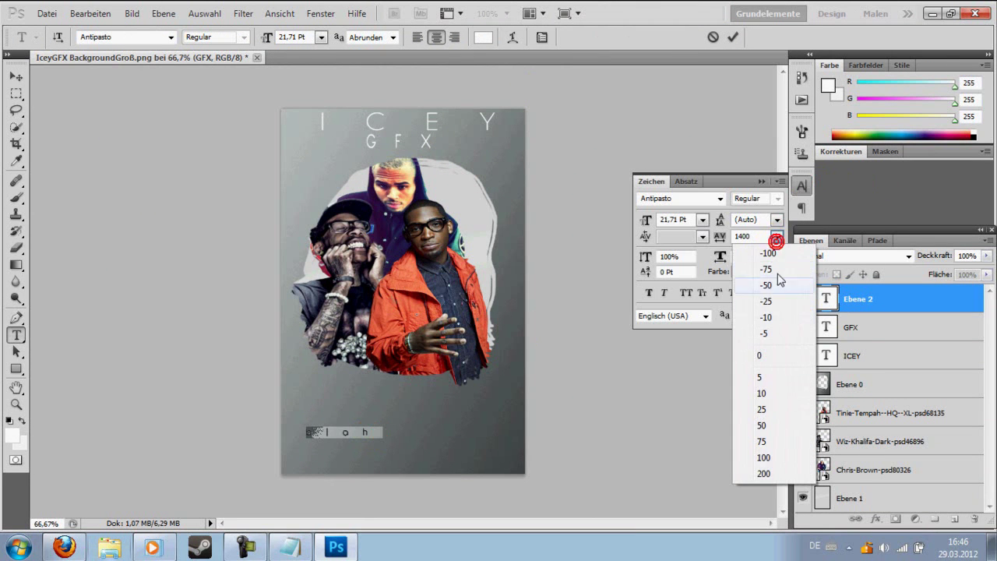
left_click(760, 355)
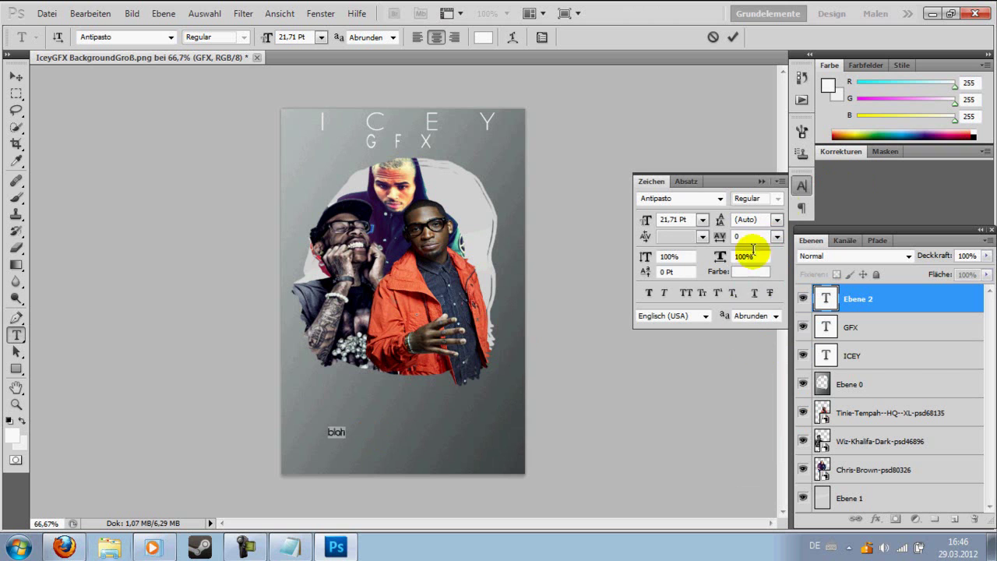
left_click(760, 182)
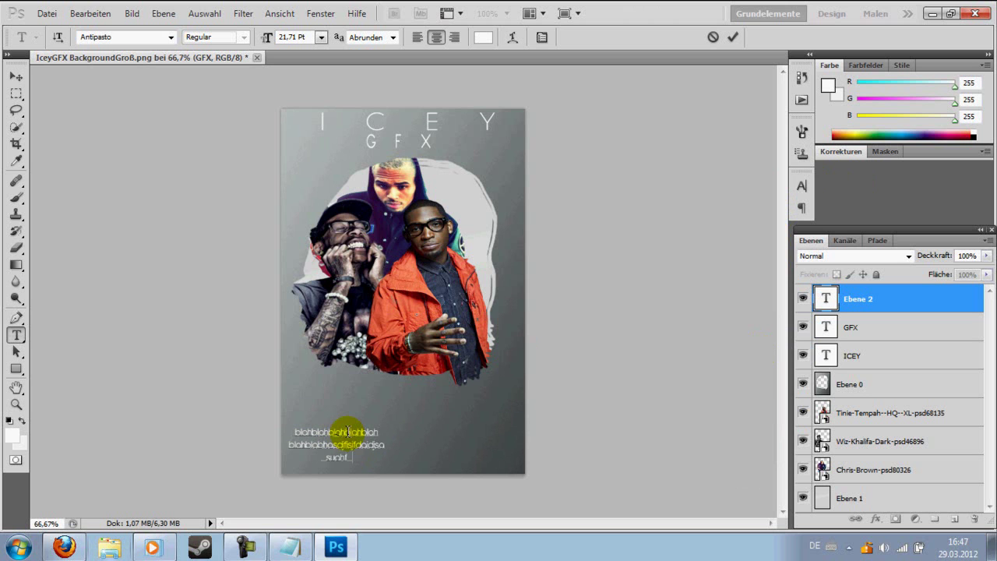
left_click(732, 36)
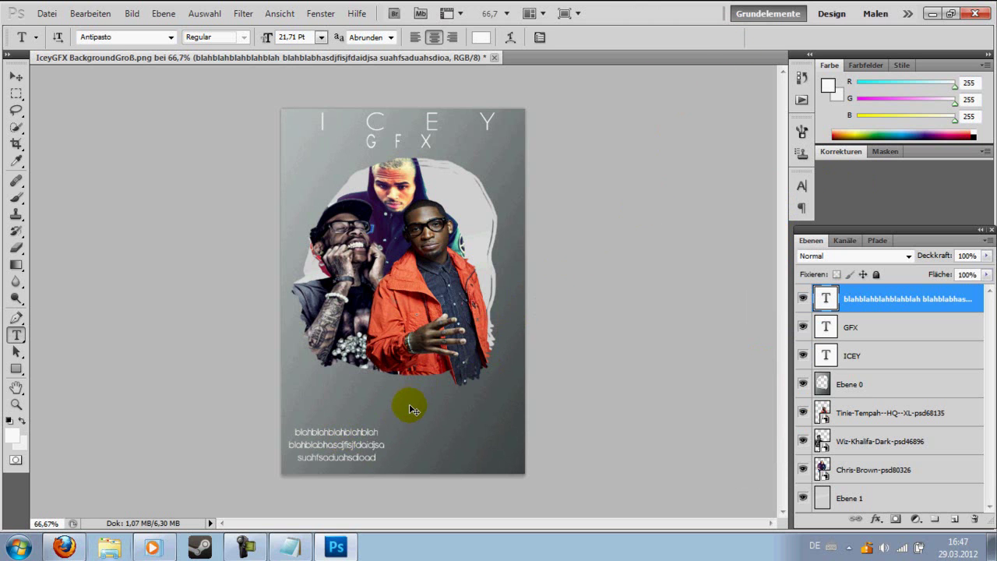
Duplicate the text block, move it to the bottom-right corner and shrink it slightly
key("ctrl+j")
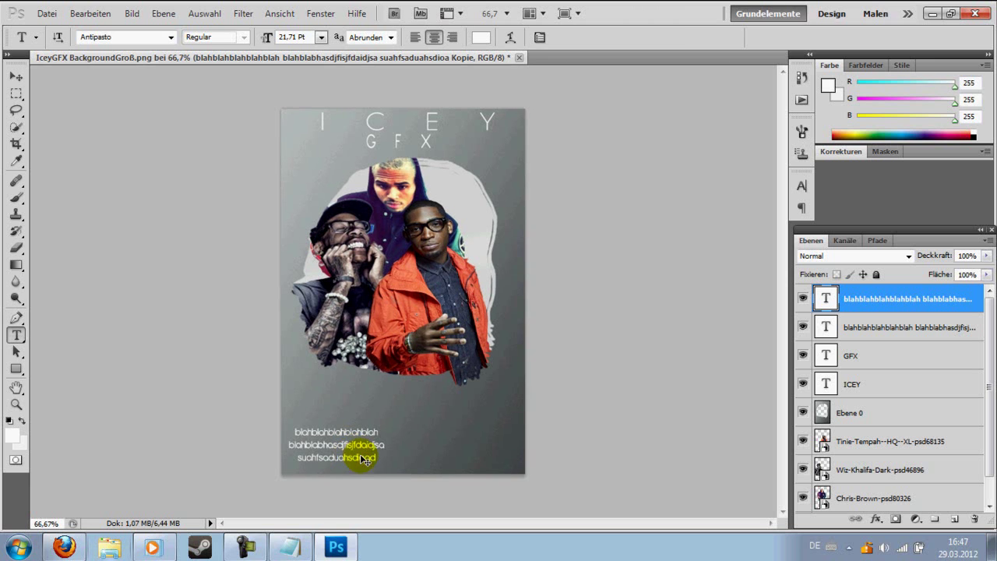
key("ctrl+t")
left_click_drag(364, 459, 478, 445)
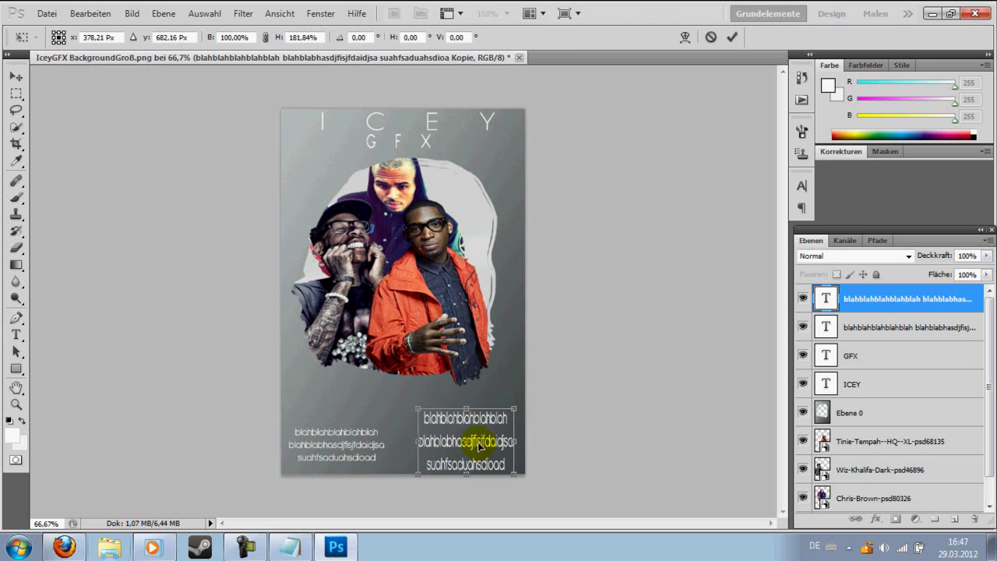
left_click_drag(427, 413, 427, 419)
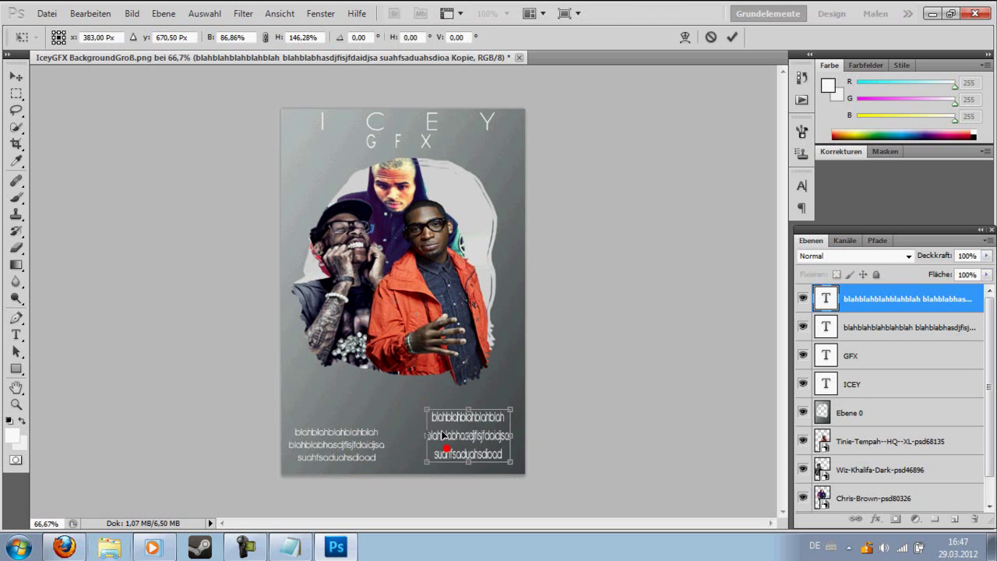
left_click_drag(497, 463, 496, 454)
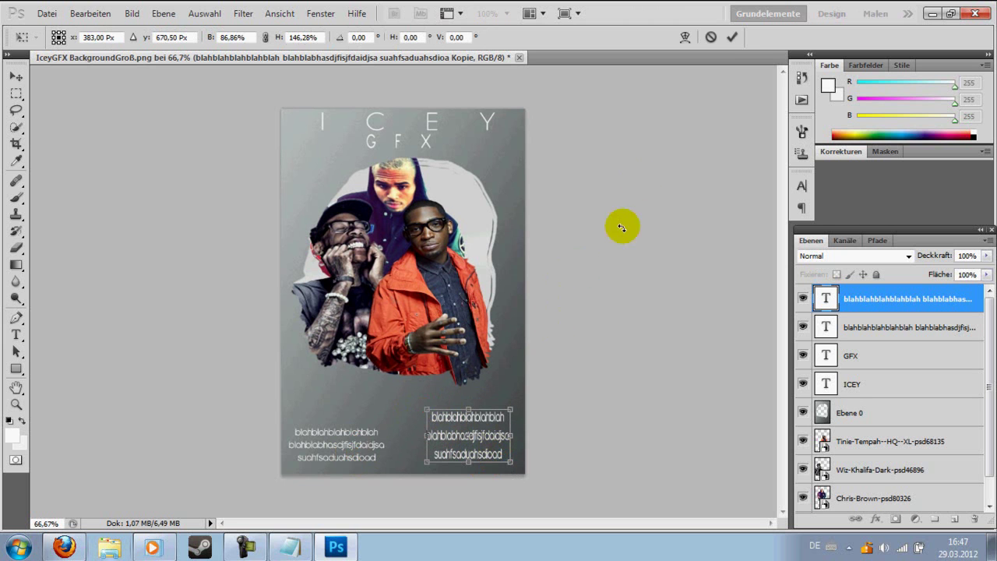
left_click(732, 37)
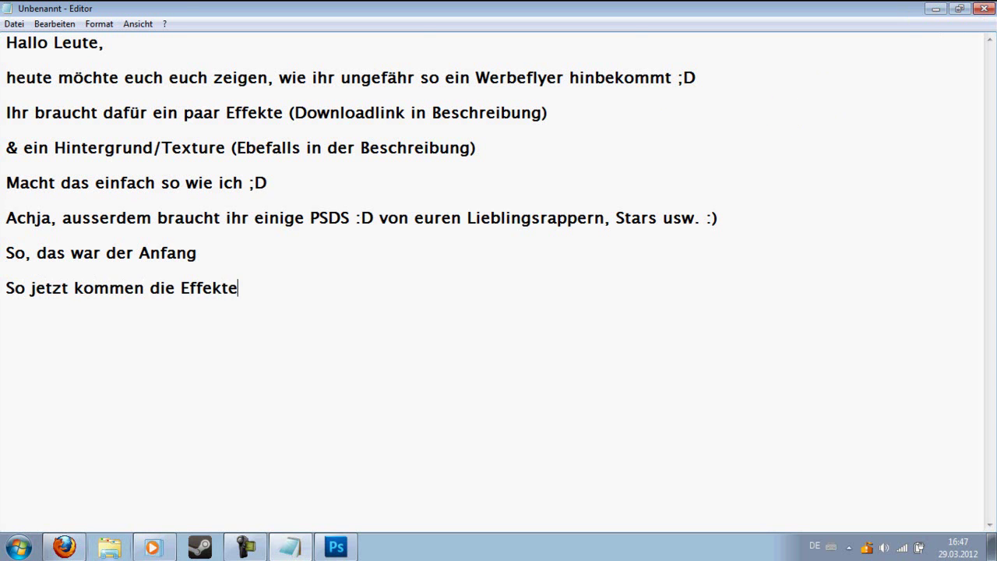
Minimize the notes, open the desktop Effects folder and drag Flare3 into the poster
left_click(935, 9)
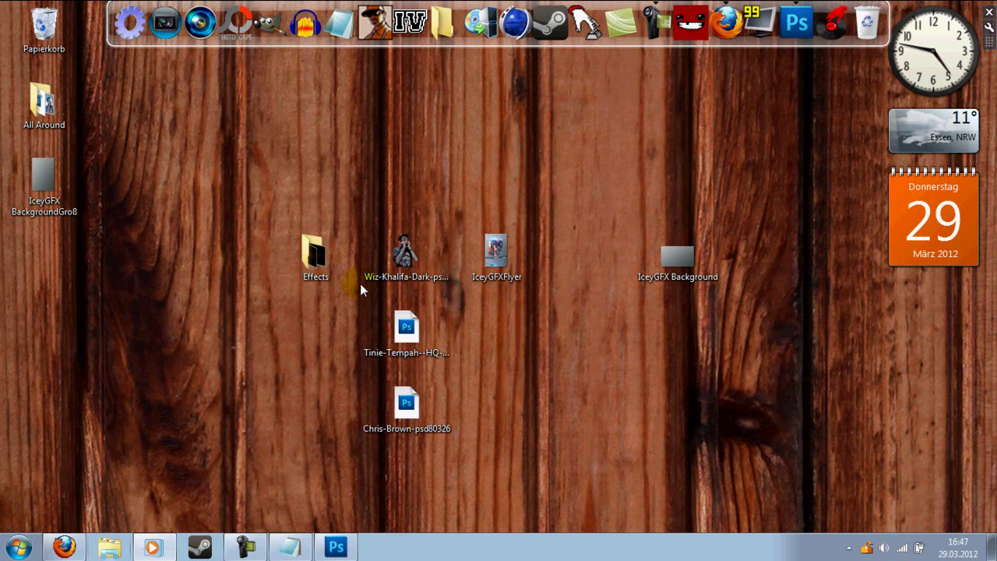
double_click(316, 255)
left_click(496, 323)
scroll(498, 331, "down", 5)
scroll(563, 303, "up", 2)
scroll(563, 303, "down", 2)
scroll(594, 301, "down", 4)
left_click(552, 240)
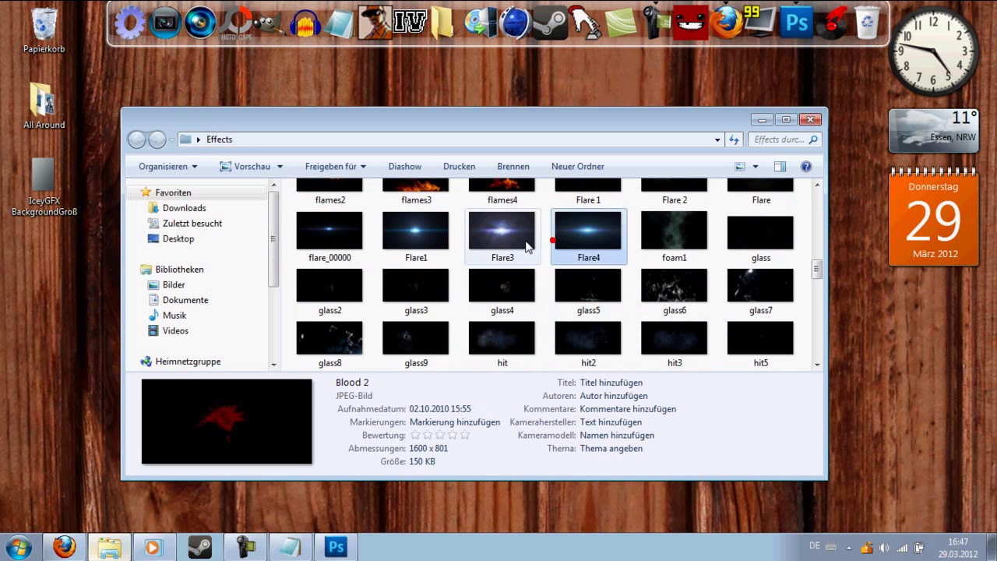
left_click(523, 234)
mouse_move(506, 238)
left_mouse_down()
mouse_move(459, 250)
mouse_move(209, 148)
left_mouse_up()
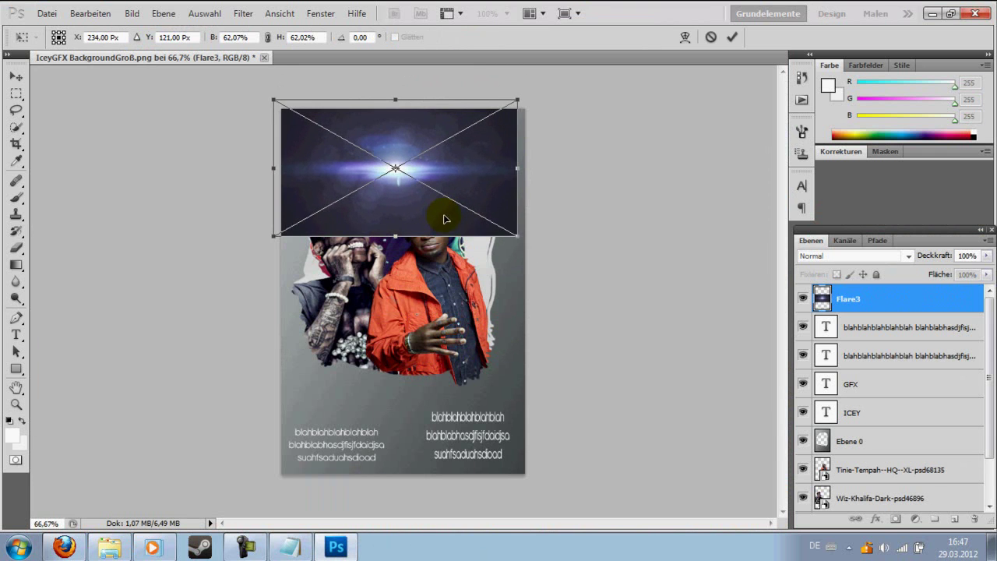
left_click_drag(295, 169, 771, 524)
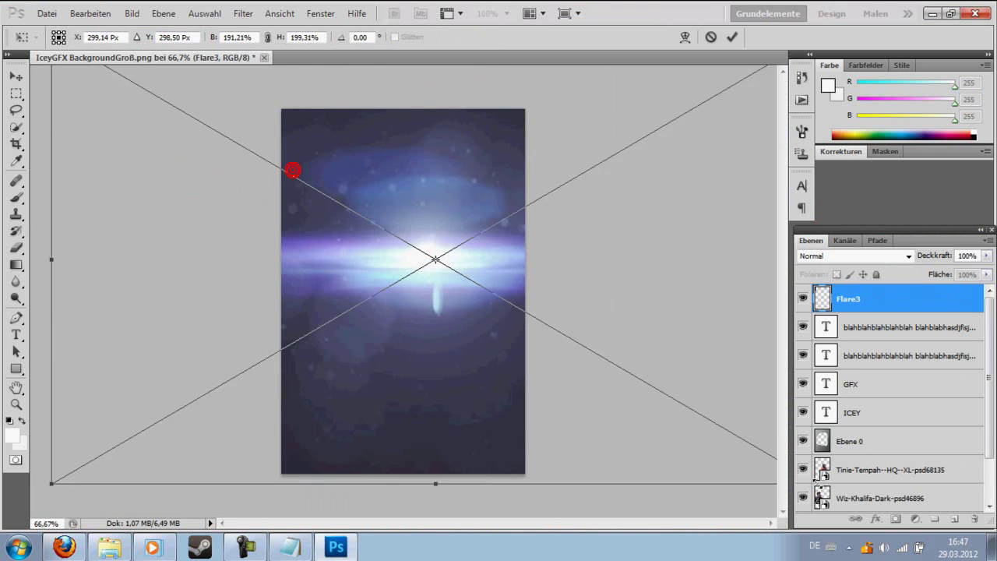
left_click_drag(664, 423, 649, 285)
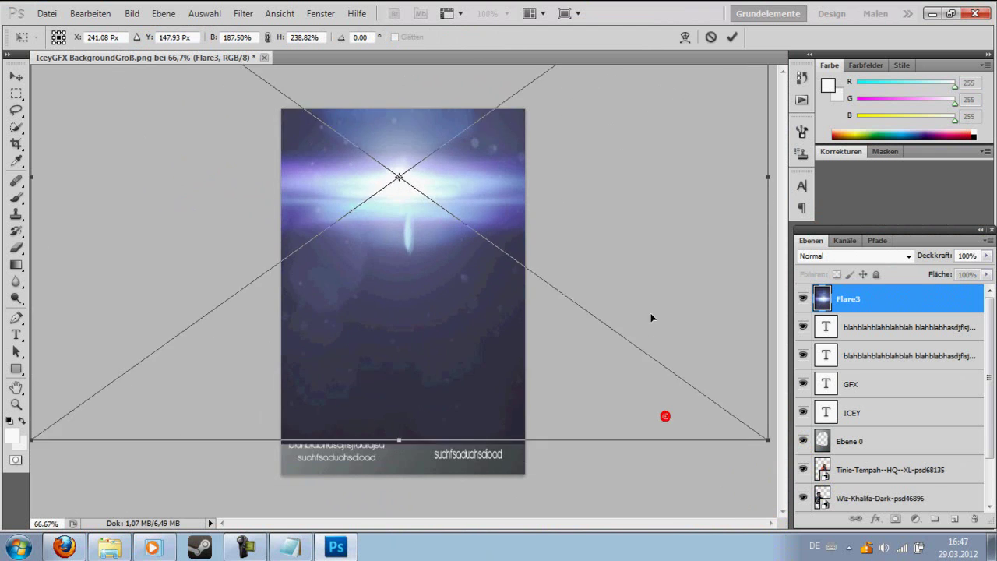
left_click_drag(400, 407, 405, 554)
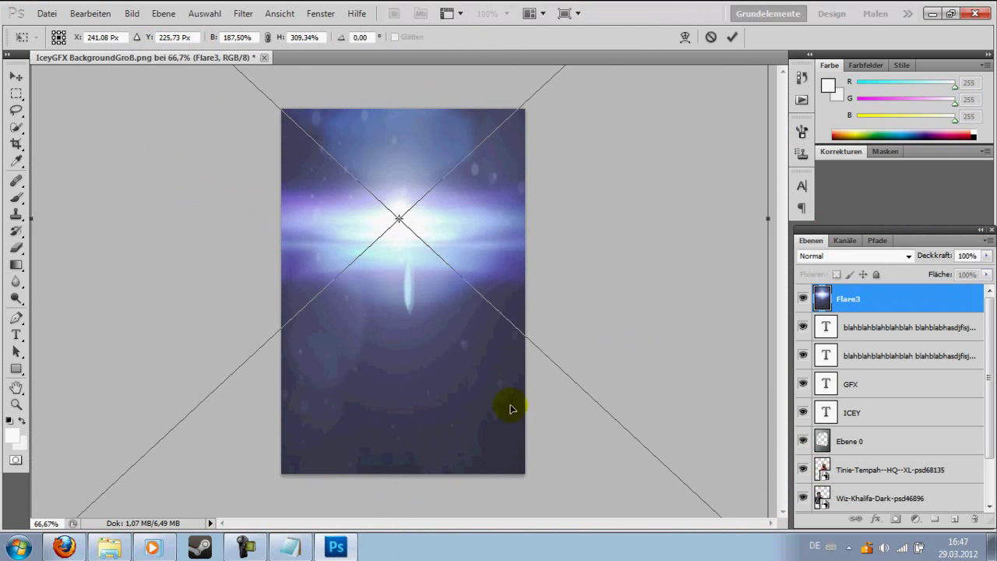
left_click(611, 300)
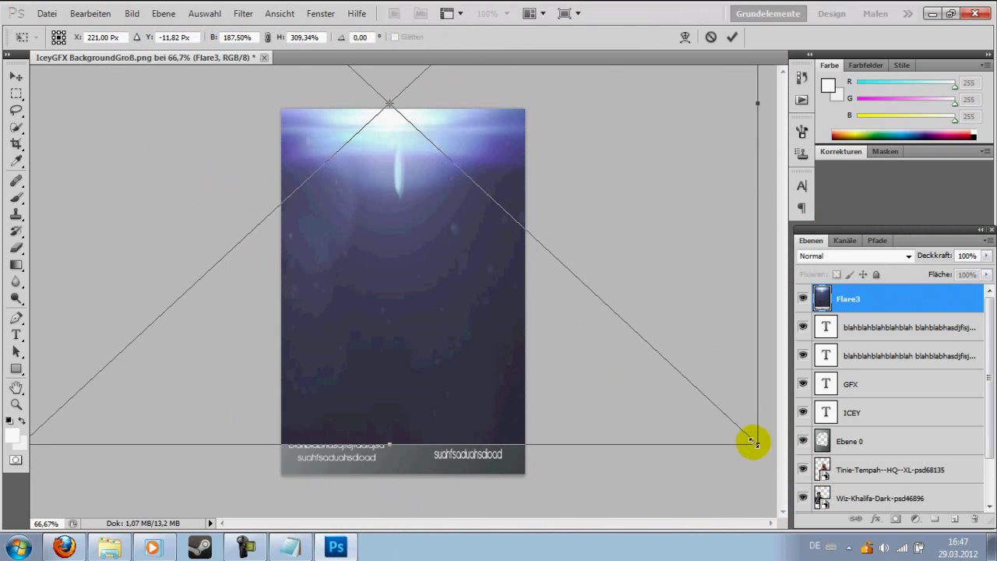
left_click_drag(752, 438, 761, 160)
left_click_drag(594, 104, 611, 303)
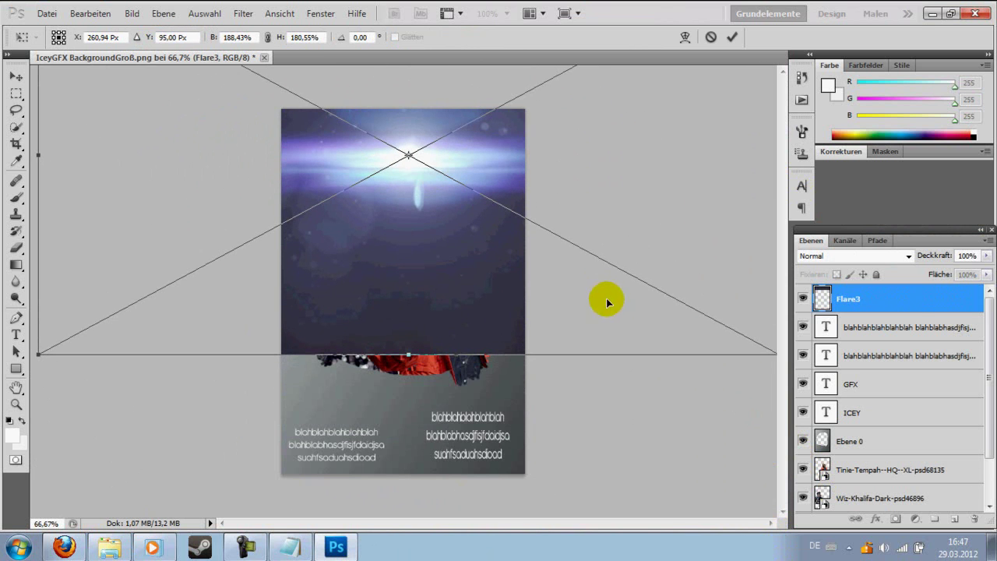
left_click(910, 255)
left_click(857, 111)
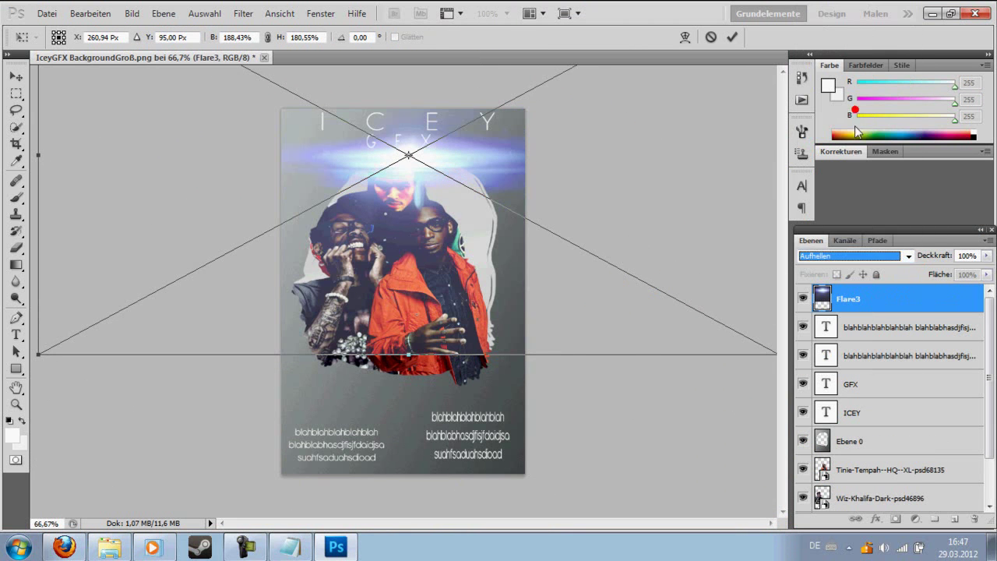
left_click_drag(419, 356, 414, 171)
left_click_drag(490, 96, 478, 203)
mouse_move(414, 254)
left_mouse_down()
mouse_move(433, 107)
mouse_move(431, 228)
left_mouse_up()
mouse_move(773, 253)
left_mouse_down()
mouse_move(476, 216)
mouse_move(588, 168)
mouse_move(709, 174)
mouse_move(589, 152)
left_mouse_up()
left_click(711, 38)
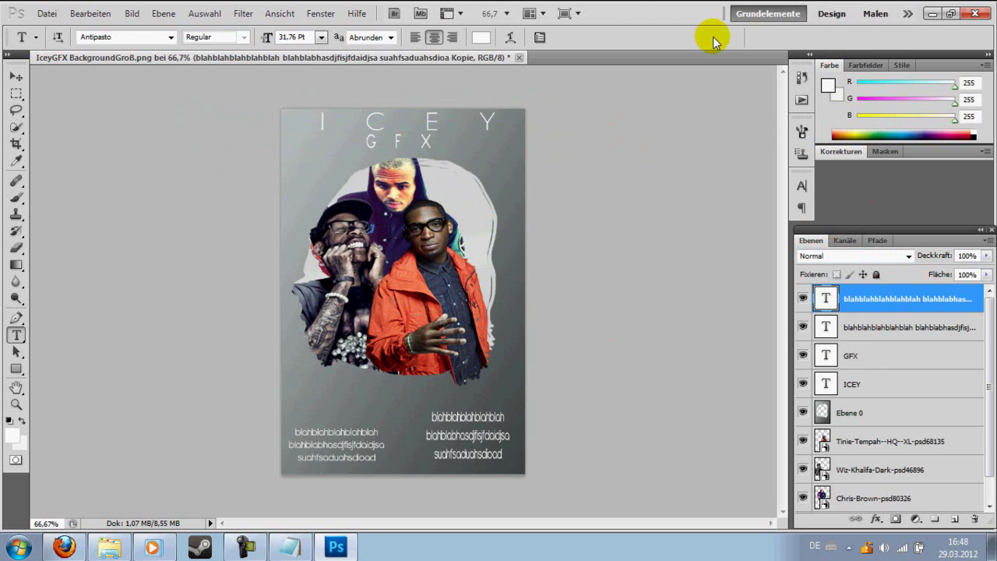
left_click(114, 549)
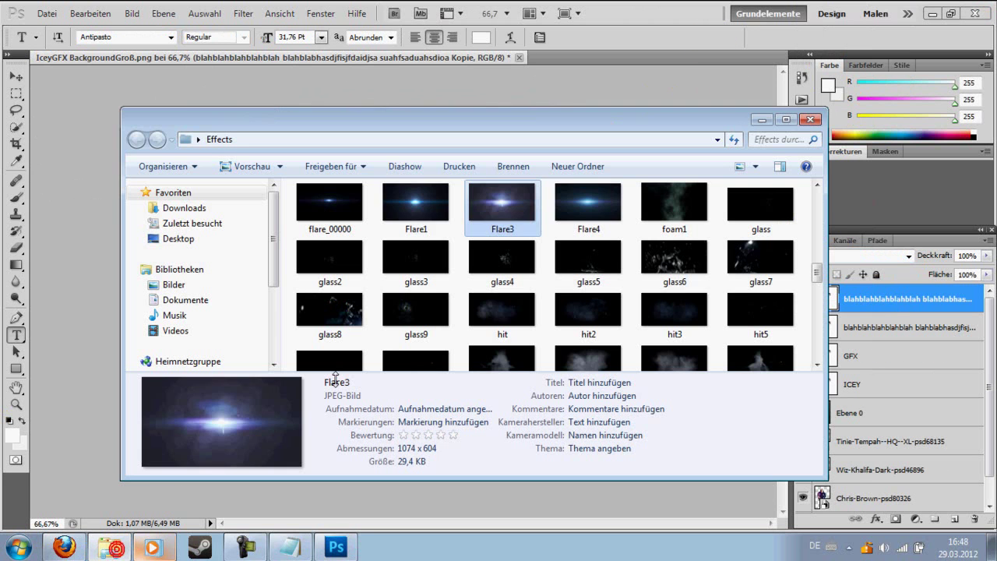
mouse_move(403, 201)
left_mouse_down()
mouse_move(354, 387)
mouse_move(113, 376)
left_mouse_up()
left_click_drag(460, 290, 459, 141)
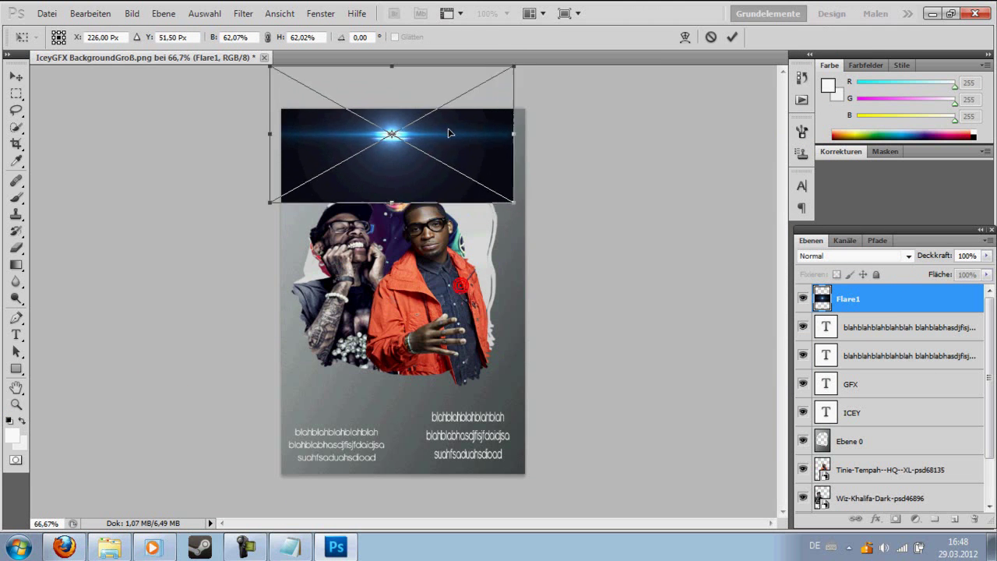
left_click(908, 257)
left_click(816, 125)
left_click_drag(445, 189, 446, 176)
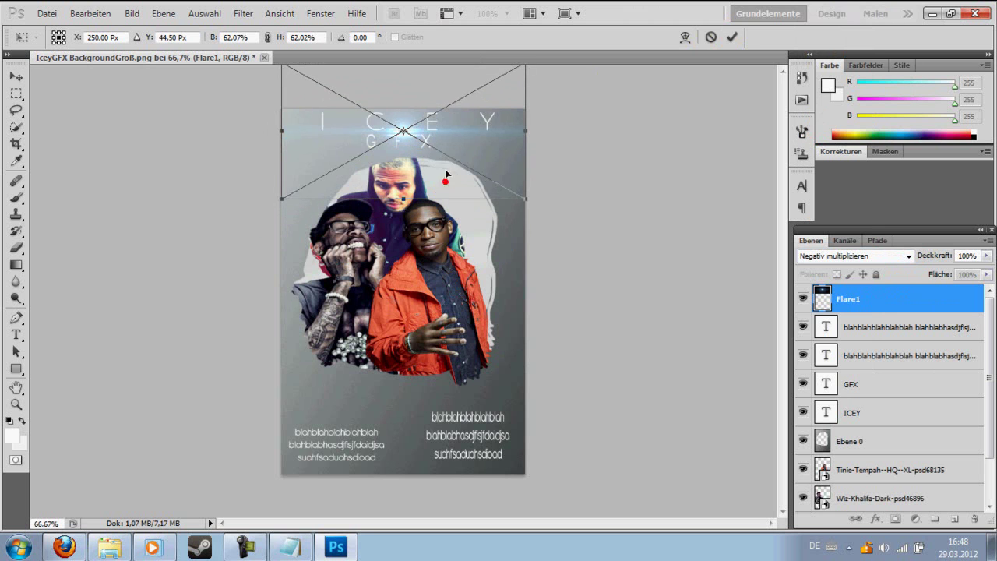
left_click(732, 37)
key("t")
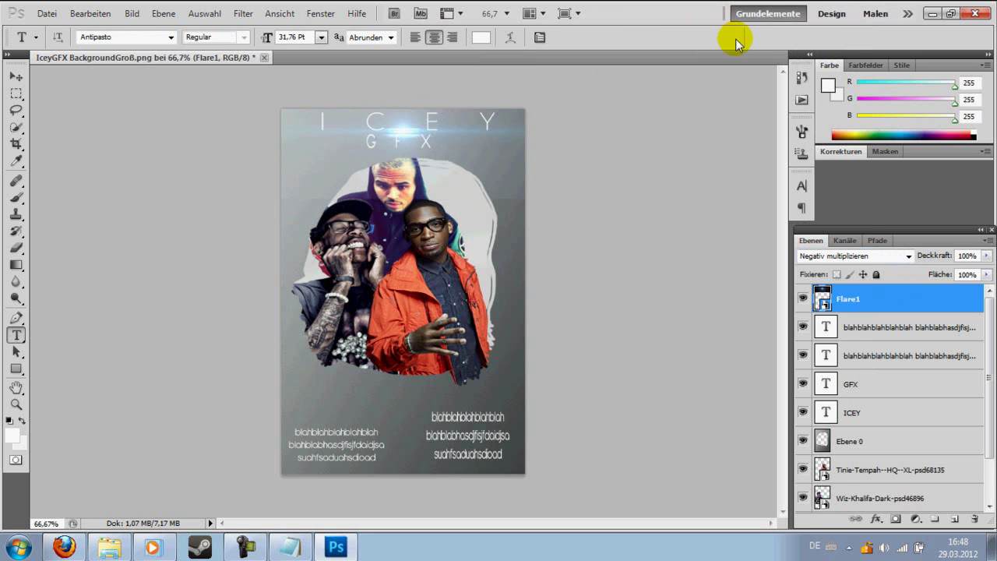
key("ctrl+z")
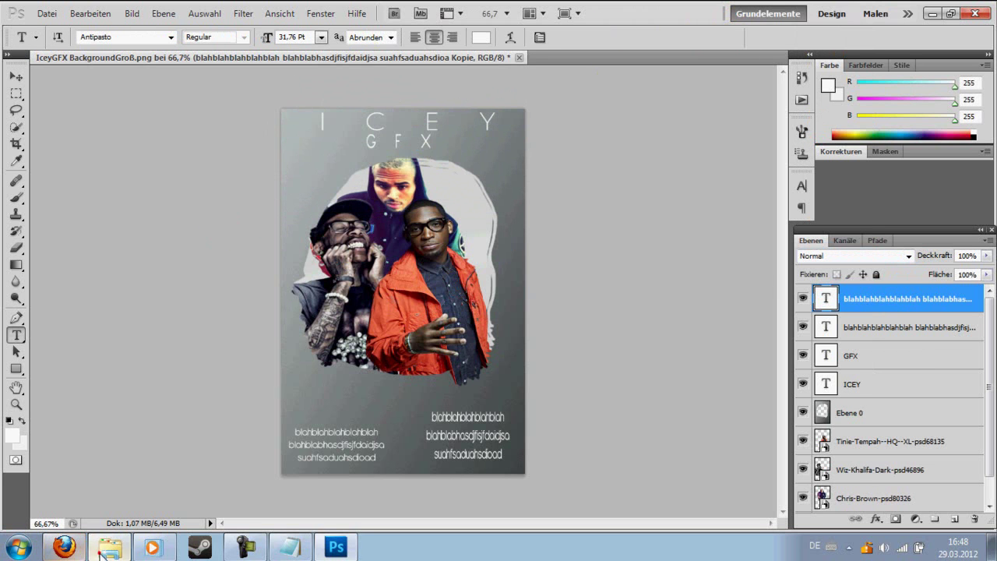
Place the Comp 1_00000 flare over ICEY, blended with Negativ multiplizieren
left_click(109, 547)
scroll(491, 265, "up", 2)
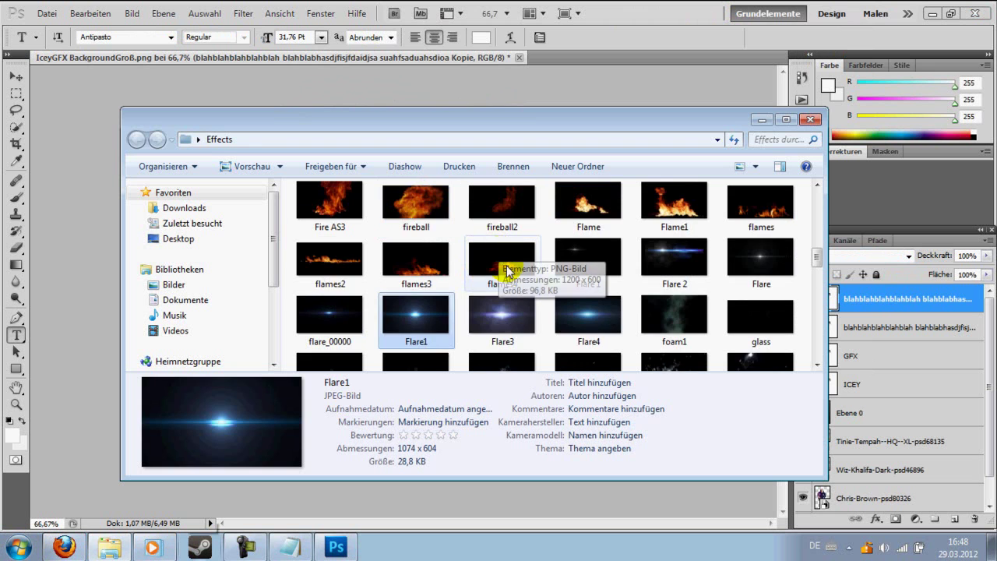
left_click(657, 261)
scroll(676, 285, "up", 2)
left_click_drag(588, 257, 527, 112)
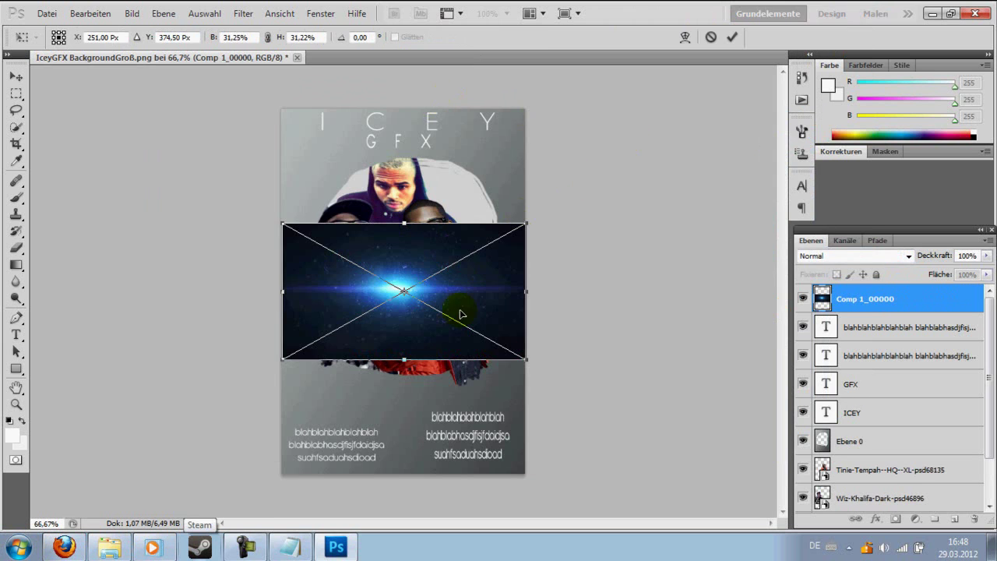
left_click_drag(460, 321, 468, 178)
left_click(903, 251)
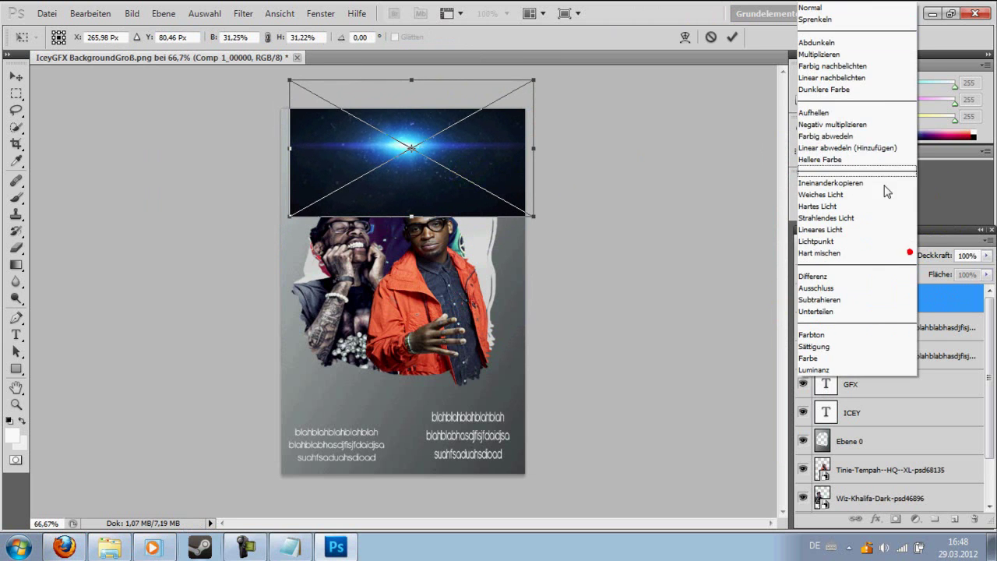
left_click(890, 126)
left_click_drag(498, 181, 490, 168)
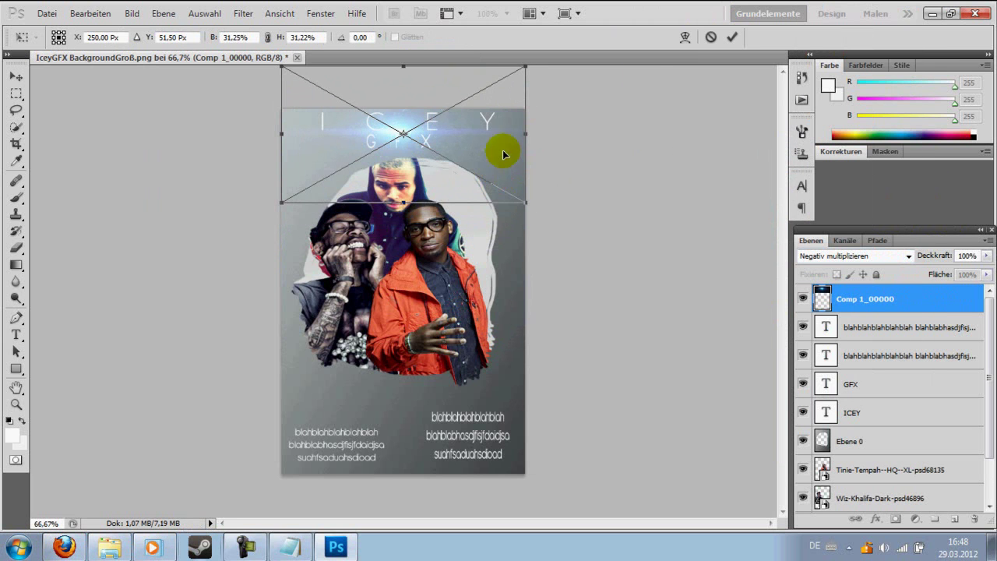
left_click(732, 37)
Widen the GFX subtitle slightly with Free Transform
key("t")
left_click(843, 379)
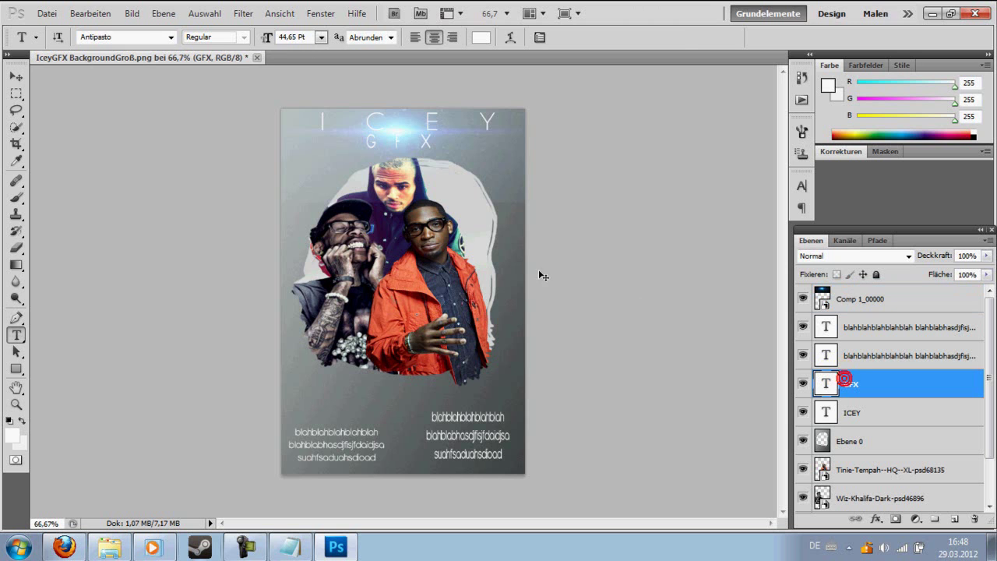
key("ctrl+t")
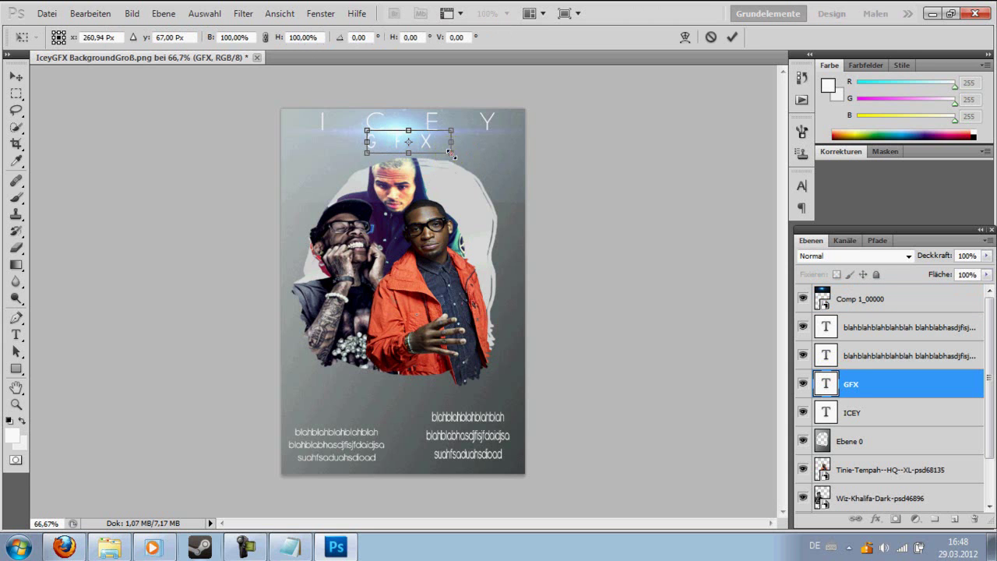
left_click_drag(471, 161, 480, 158)
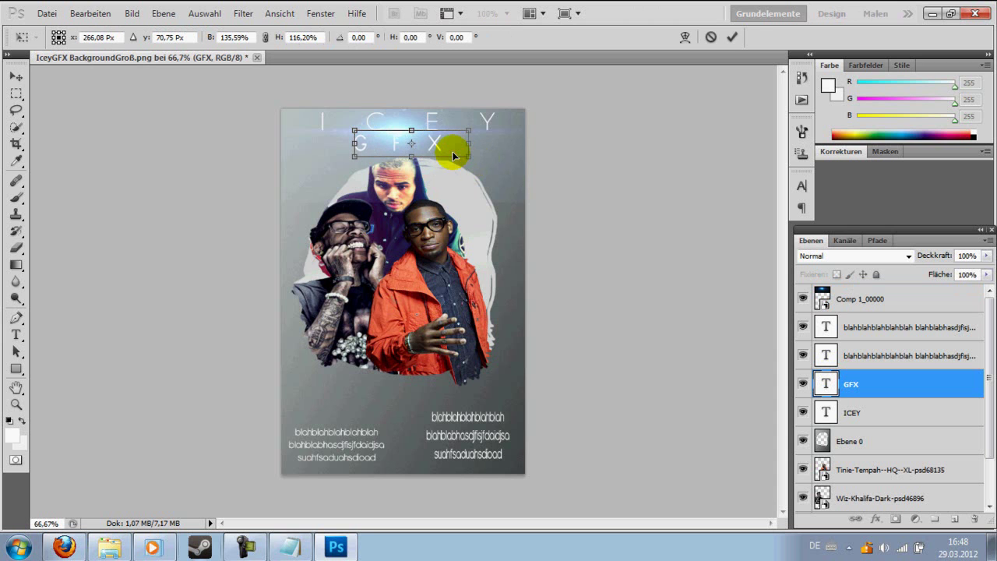
left_click(732, 38)
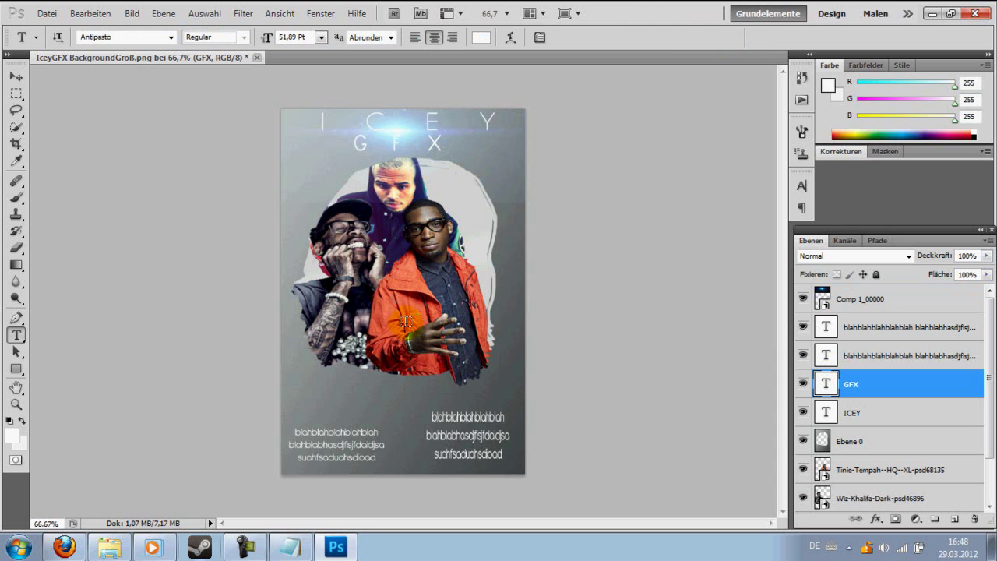
left_click(105, 546)
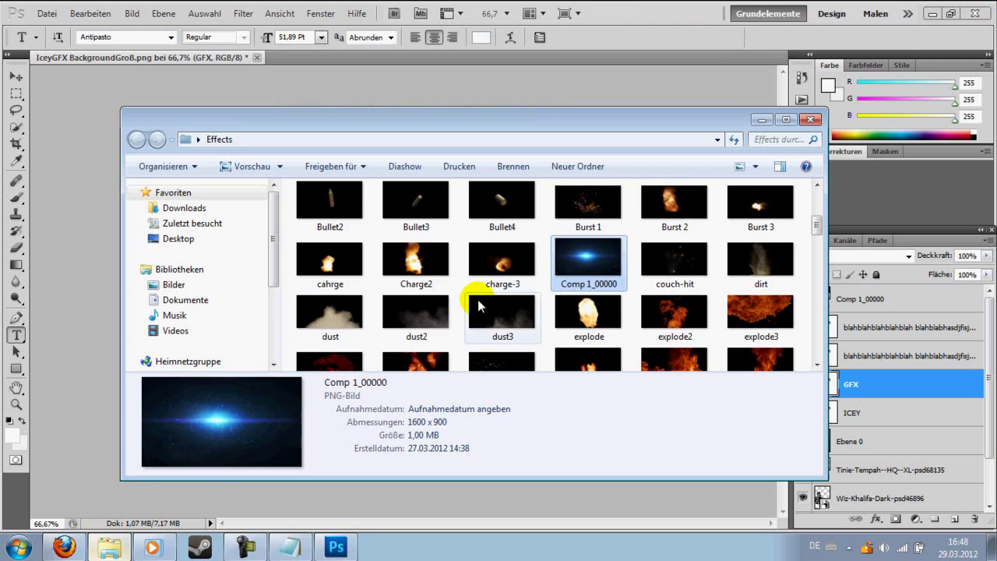
Drag Flare1 into the poster, enlarge it, shorten the band and move it below the title
left_click(477, 308)
scroll(476, 304, "down", 5)
left_click(415, 233)
mouse_move(420, 233)
left_mouse_down()
mouse_move(435, 339)
mouse_move(304, 238)
left_mouse_up()
left_click_drag(400, 289, 712, 515)
mouse_move(499, 391)
left_mouse_down()
mouse_move(501, 379)
mouse_move(296, 311)
mouse_move(196, 396)
mouse_move(369, 357)
left_mouse_up()
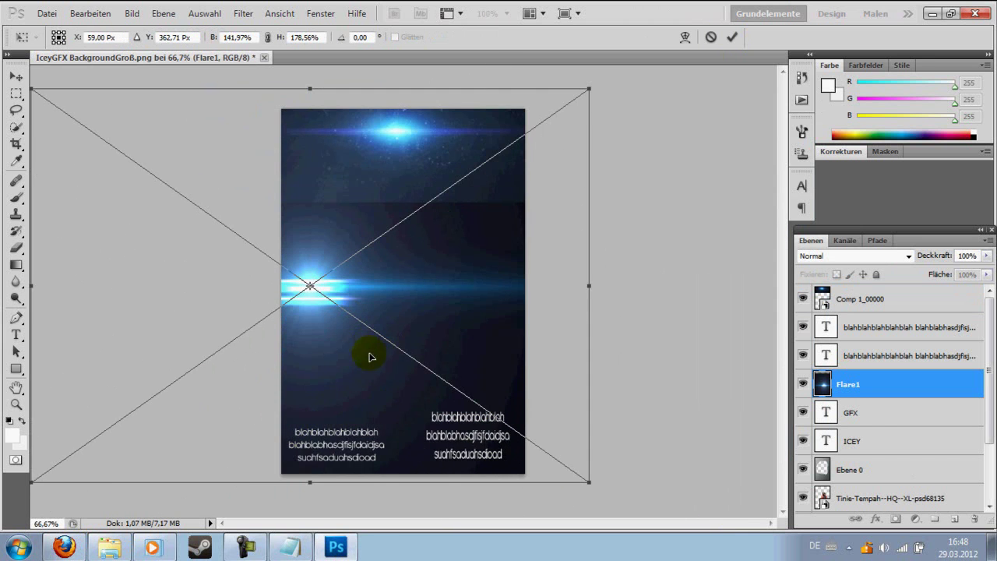
left_click_drag(292, 489, 296, 382)
mouse_move(310, 329)
left_mouse_down()
mouse_move(319, 430)
mouse_move(244, 434)
left_mouse_up()
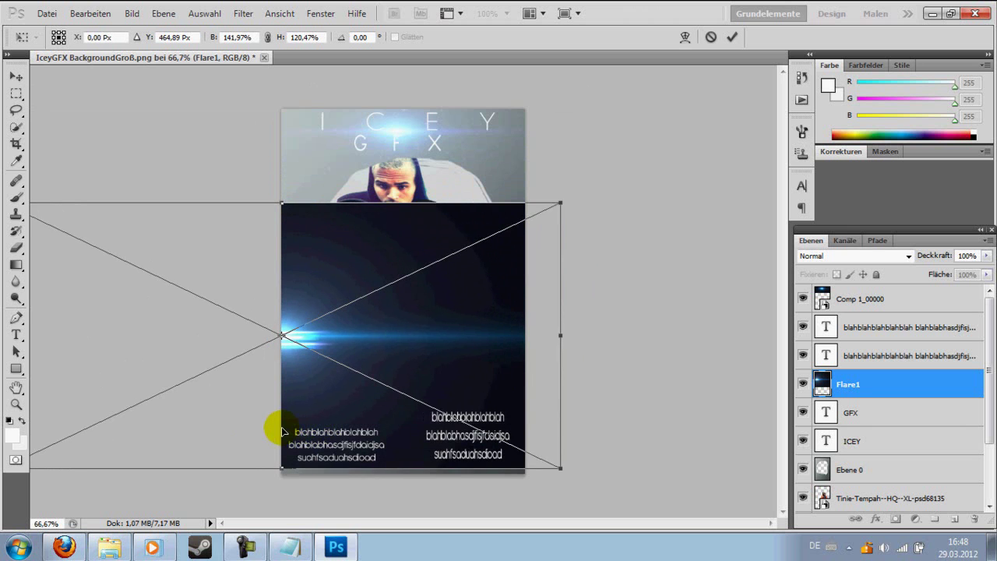
Blend Flare1 with Negativ multiplizieren and fine-tune its height before committing
left_click(852, 257)
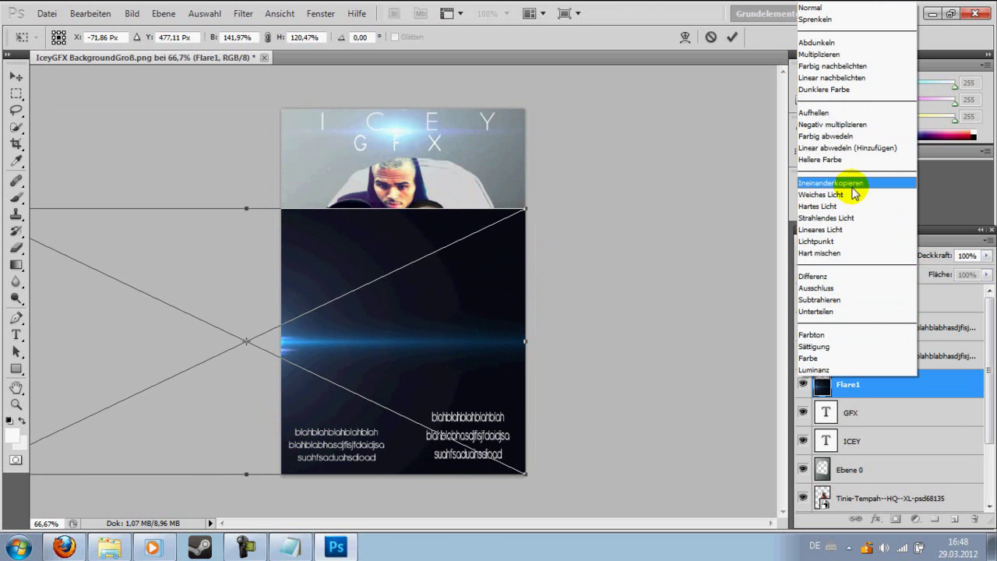
left_click(854, 125)
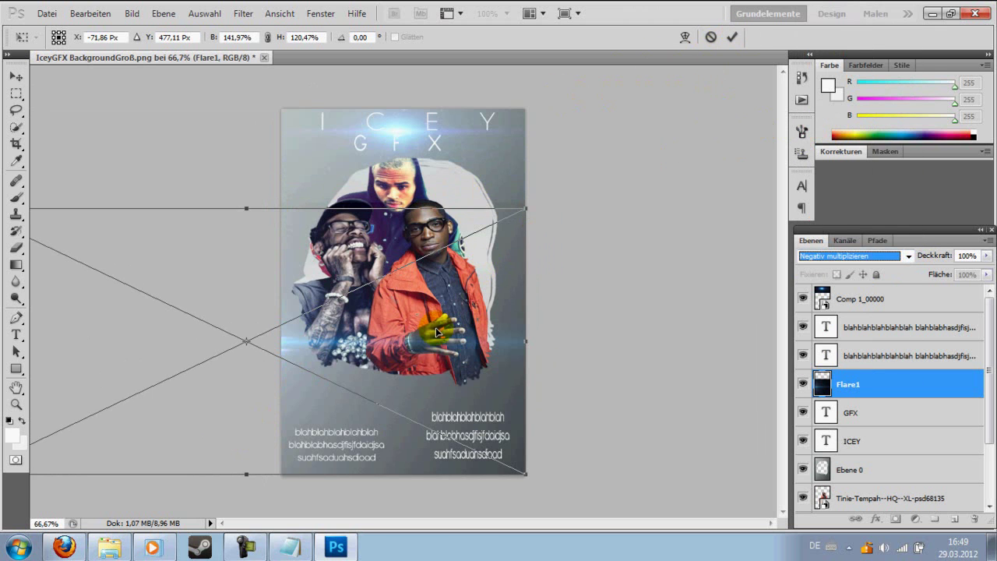
left_click_drag(436, 332, 441, 326)
left_click_drag(246, 468, 245, 473)
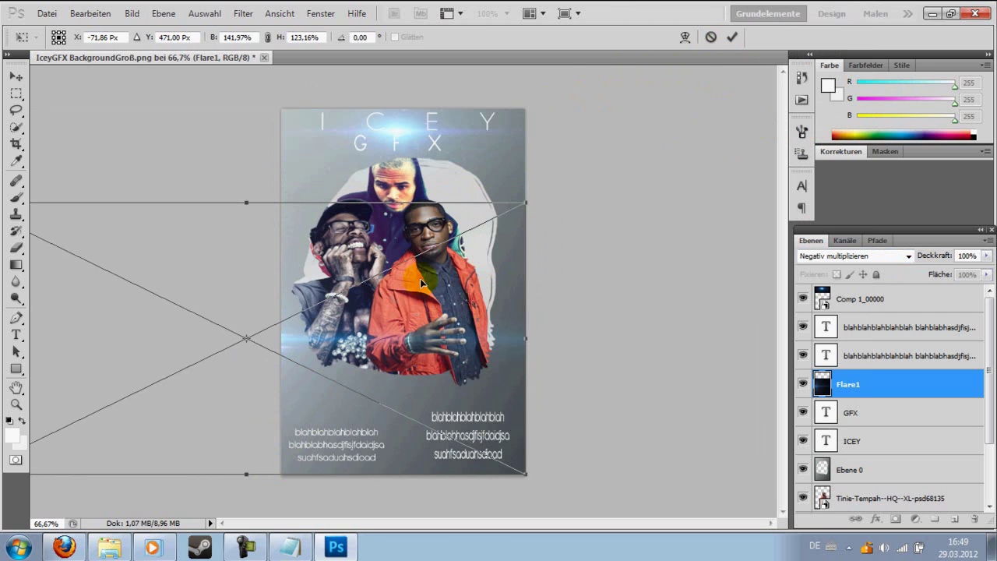
left_click(732, 36)
key("t")
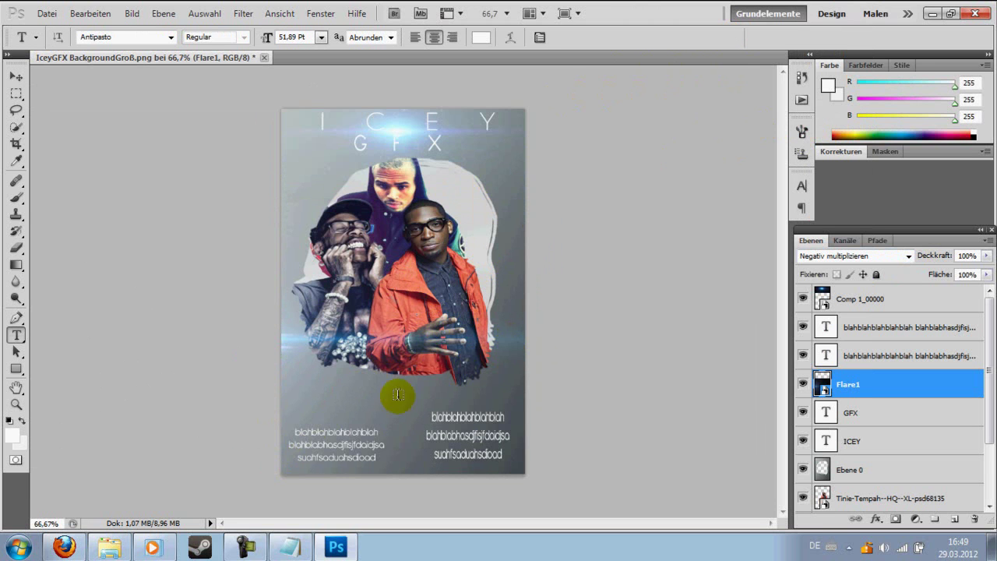
left_click(117, 548)
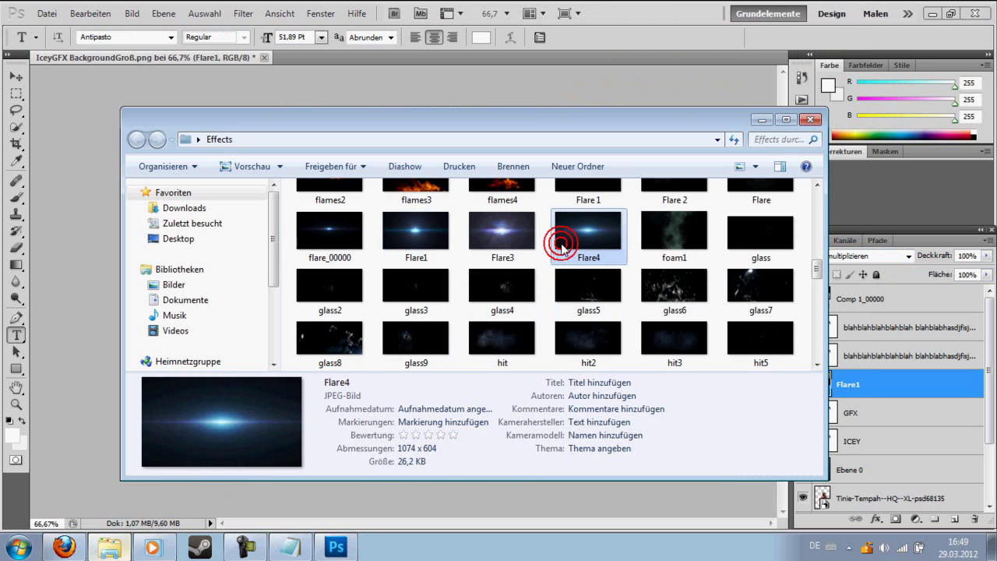
left_click(352, 258)
scroll(366, 282, "up", 1)
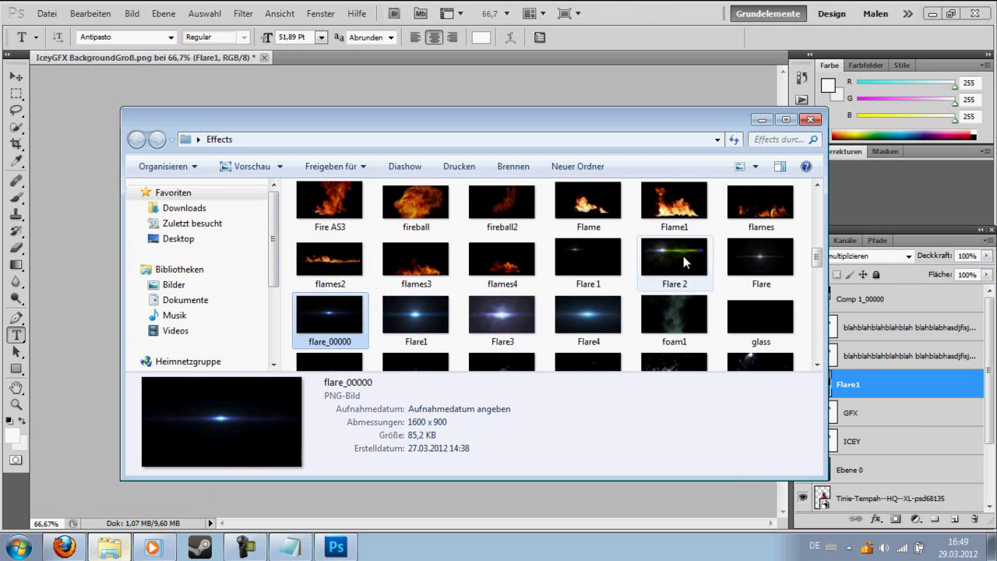
key("Left")
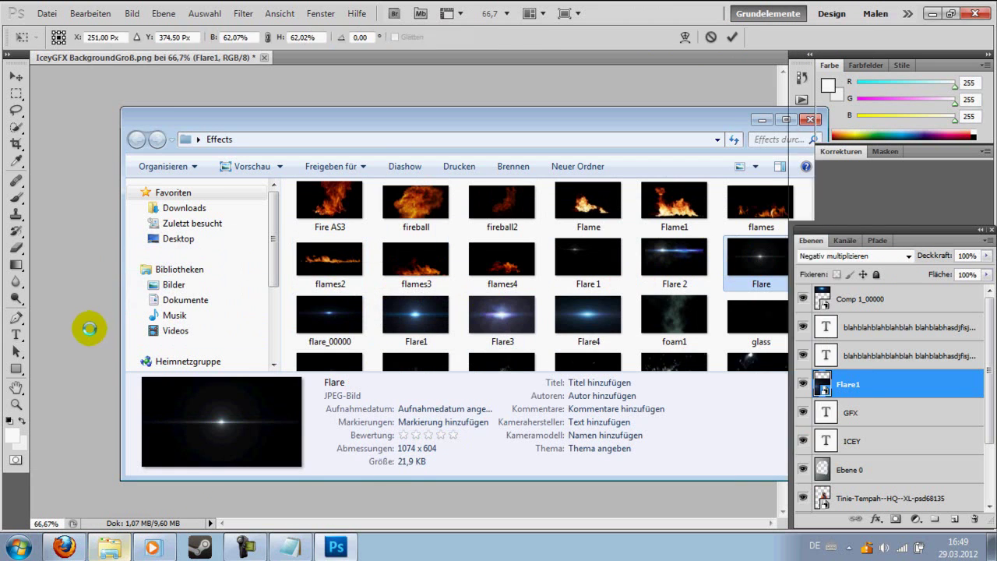
left_click_drag(759, 269, 85, 328)
left_click_drag(430, 260, 422, 257)
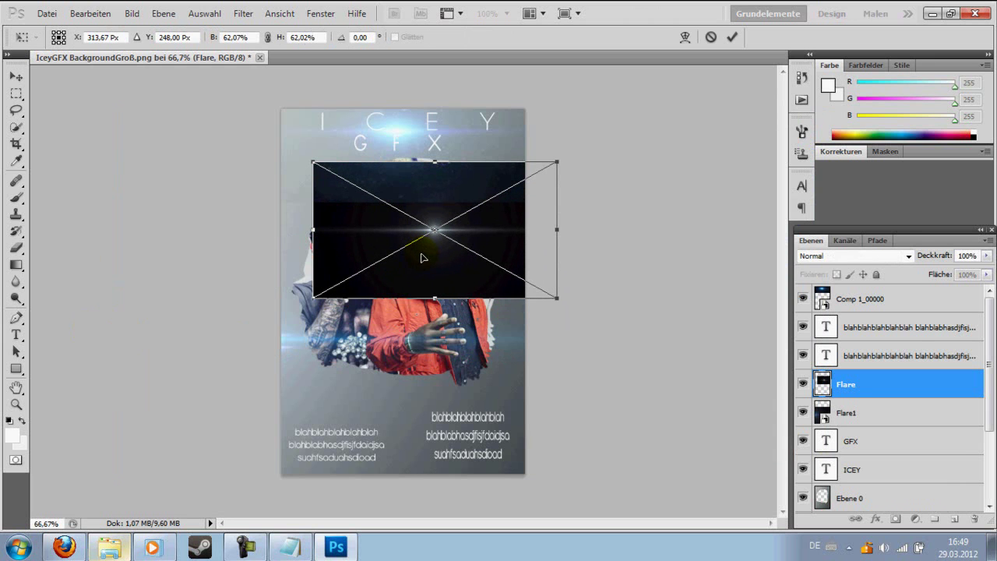
left_click(901, 256)
left_click(908, 138)
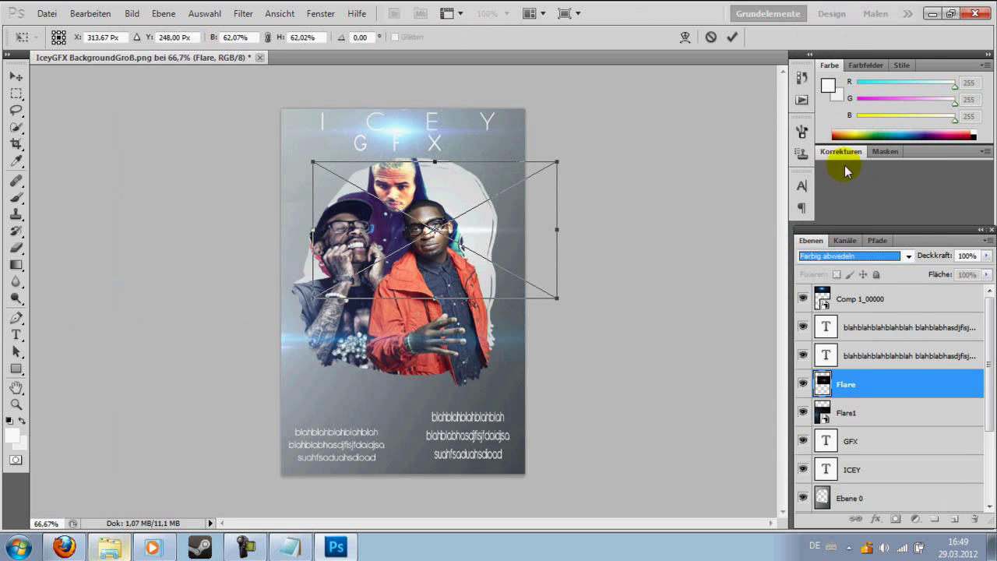
left_click(909, 256)
left_click(834, 105)
mouse_move(478, 230)
left_mouse_down()
mouse_move(438, 403)
mouse_move(423, 416)
mouse_move(431, 169)
mouse_move(401, 134)
mouse_move(474, 308)
mouse_move(594, 374)
left_mouse_up()
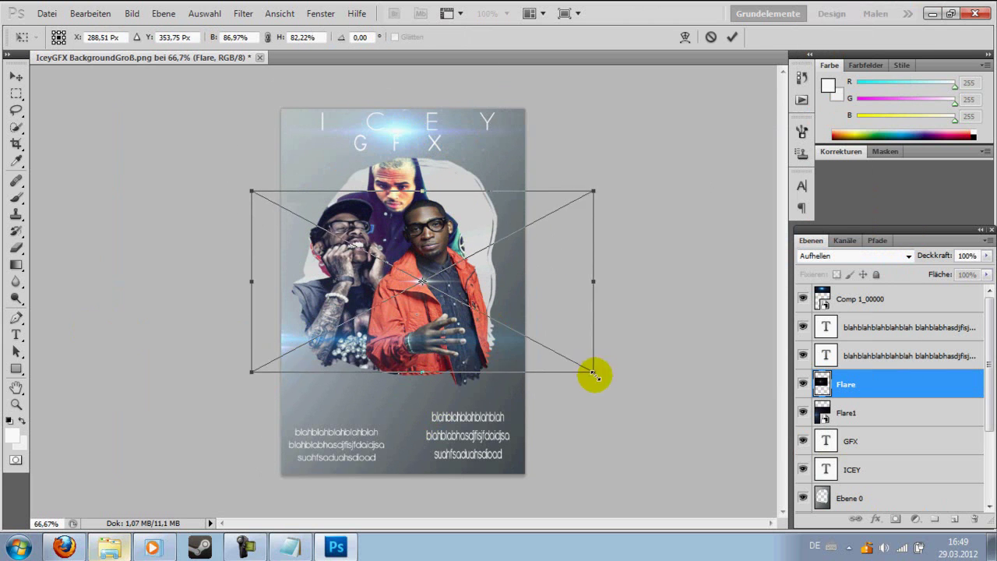
mouse_move(430, 317)
left_mouse_down()
mouse_move(478, 465)
mouse_move(445, 418)
mouse_move(363, 418)
mouse_move(360, 427)
left_mouse_up()
left_click_drag(527, 392, 565, 405)
left_click_drag(689, 321, 650, 289)
left_click_drag(583, 275, 678, 151)
mouse_move(572, 307)
left_mouse_down()
mouse_move(604, 215)
mouse_move(557, 257)
left_mouse_up()
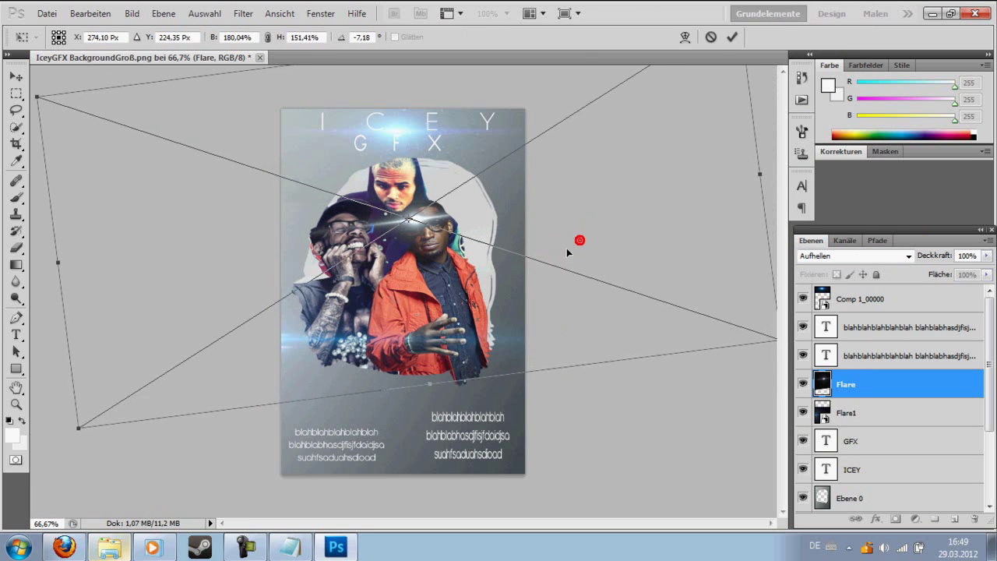
left_click(710, 36)
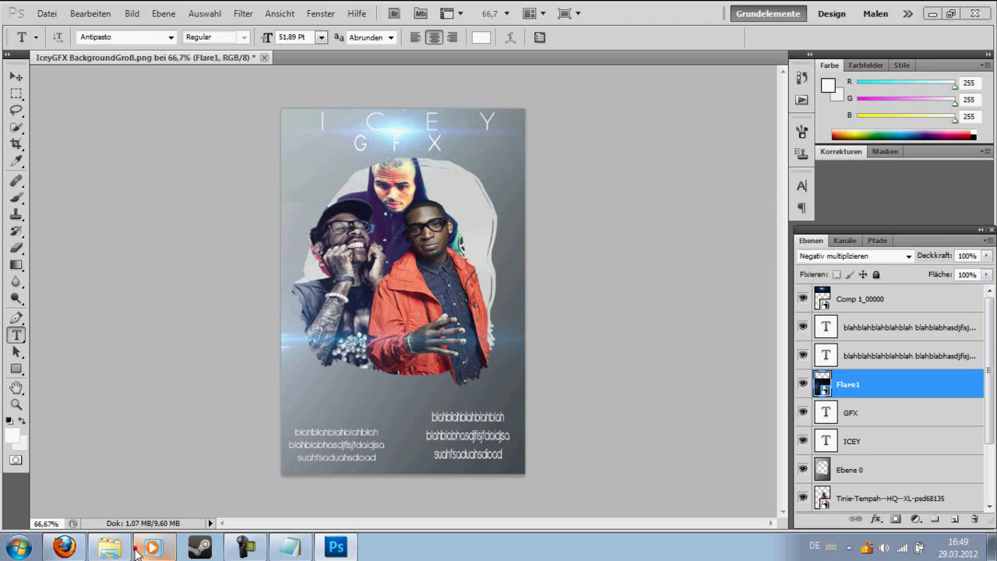
left_click(137, 551)
Save the flyer as PNG, replacing IceyGFX BackgroundGroß.png, and accept the PNG options
left_click(341, 545)
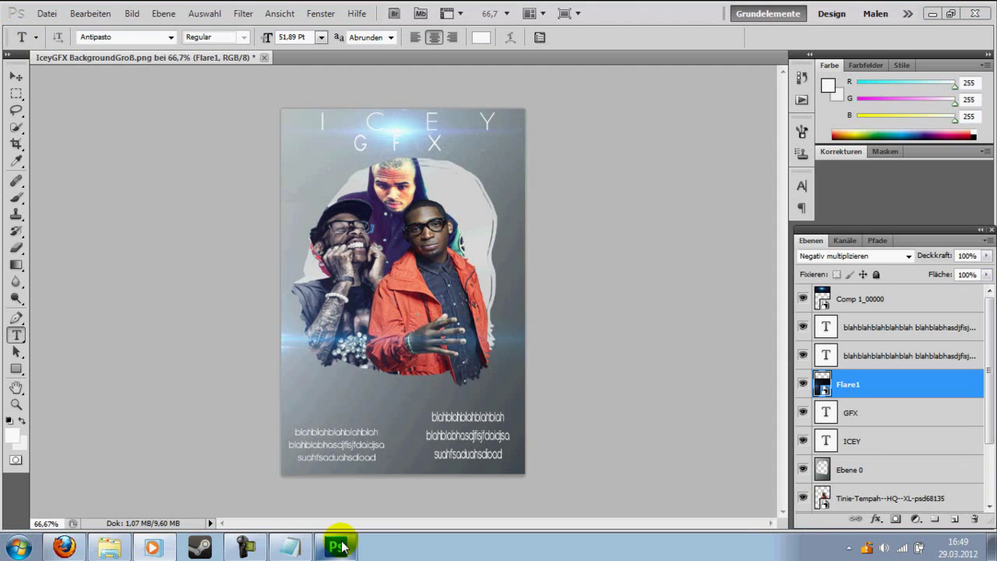
left_click(47, 13)
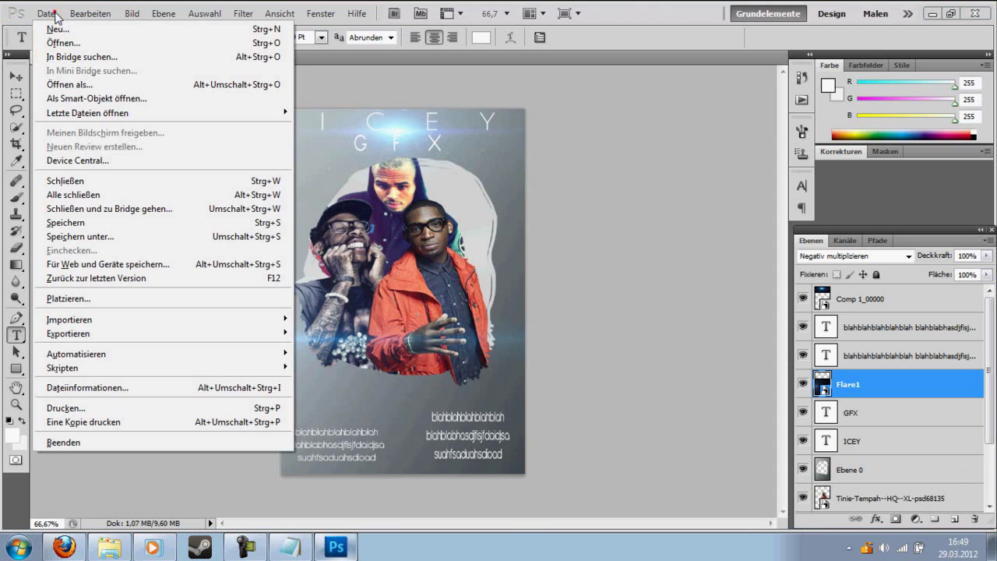
left_click(94, 232)
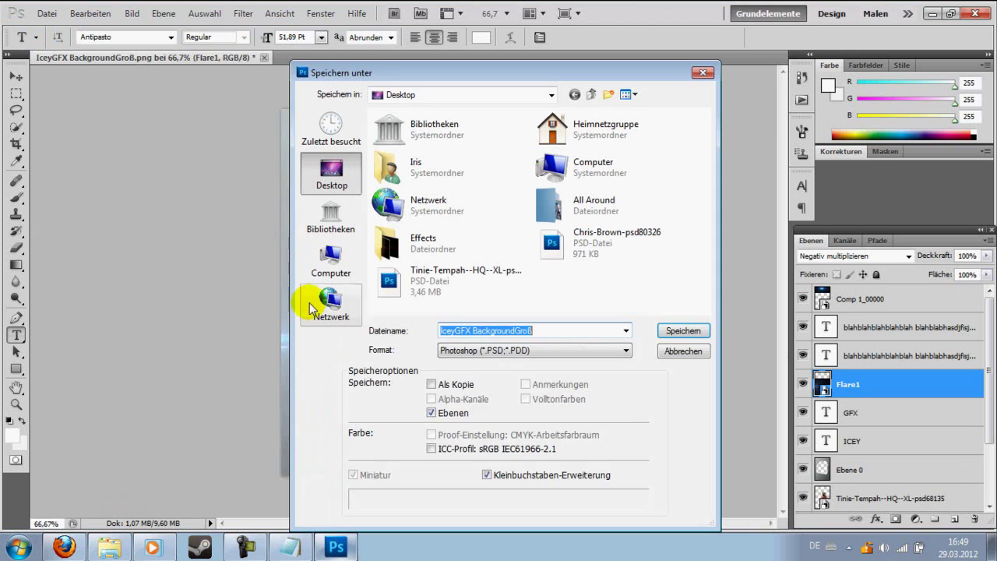
left_click(481, 351)
left_click(464, 502)
left_click(537, 350)
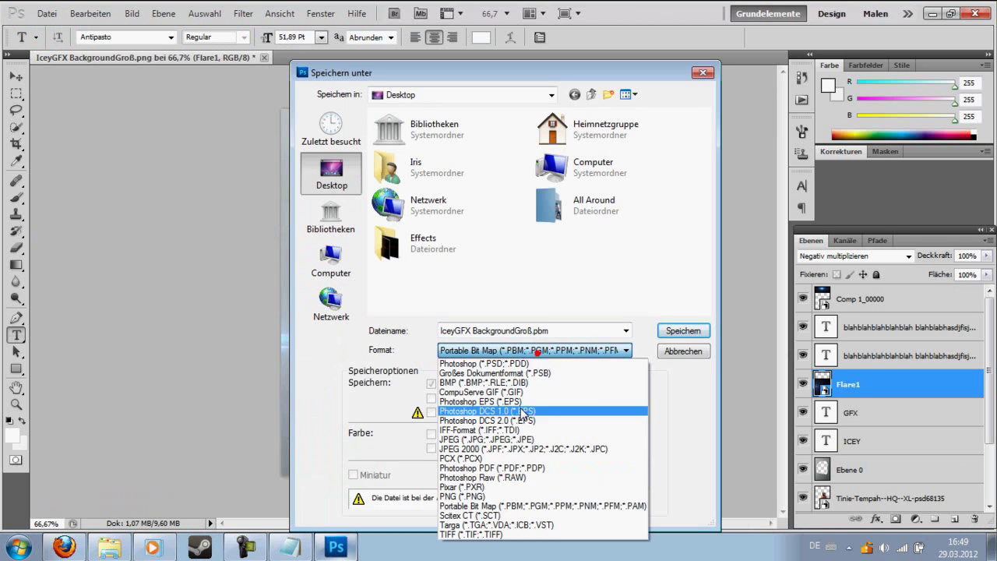
left_click(483, 489)
left_click(672, 331)
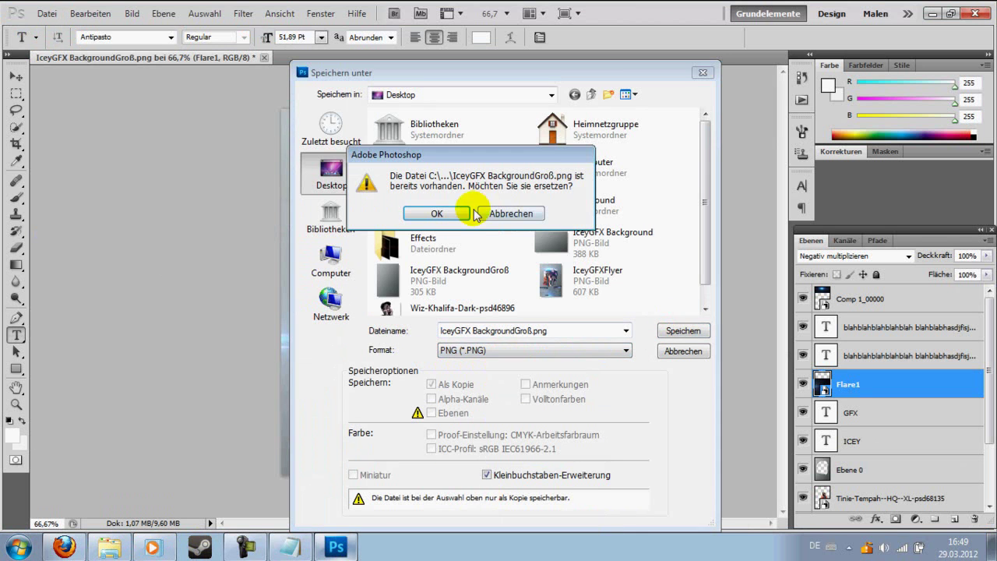
left_click(466, 213)
left_click(558, 207)
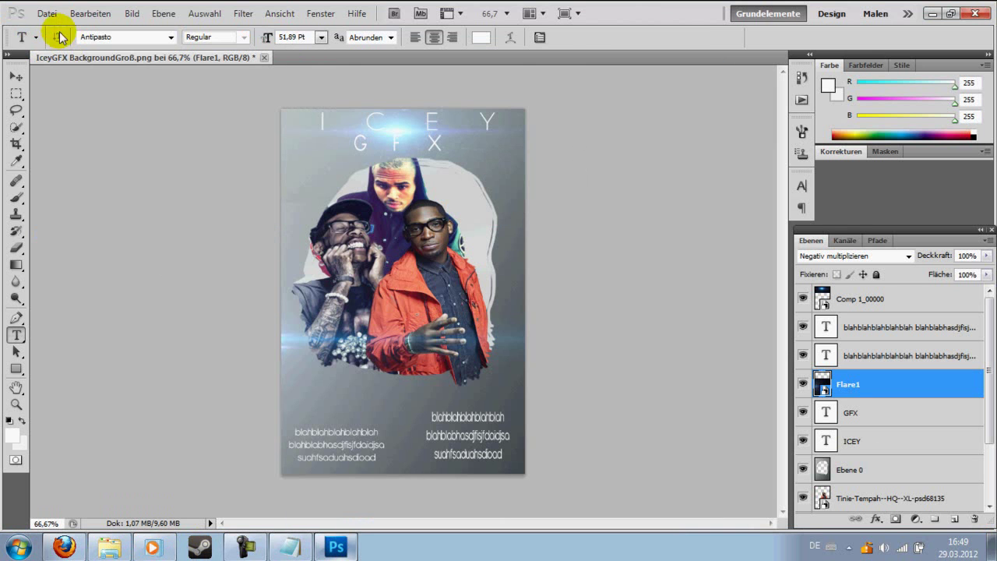
Start a Photoshop-format save and cancel it
left_click(47, 13)
left_click(69, 227)
left_click(679, 332)
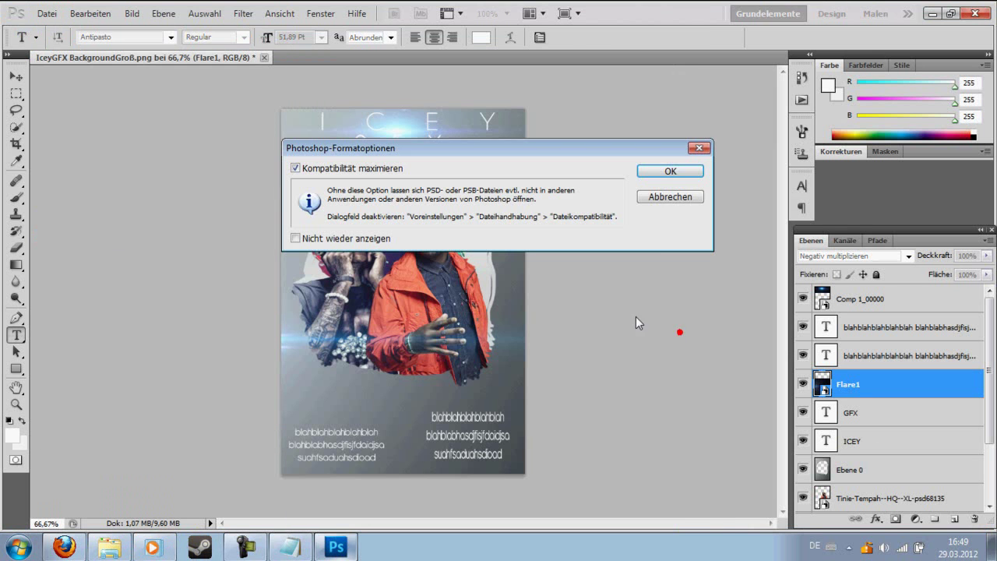
left_click(674, 198)
Save the flyer again as PNG, overwriting the existing file
left_click(46, 14)
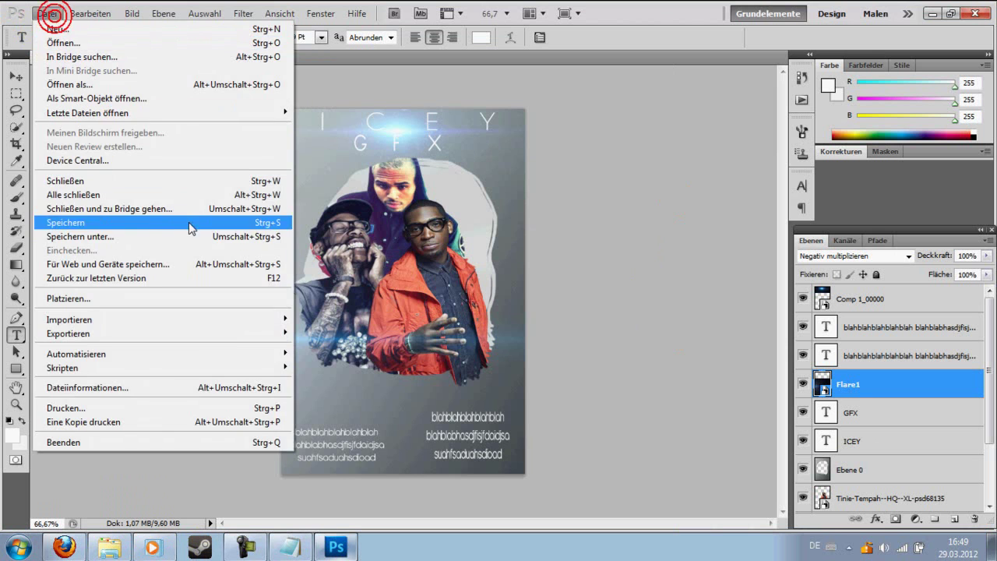
left_click(162, 236)
left_click(494, 350)
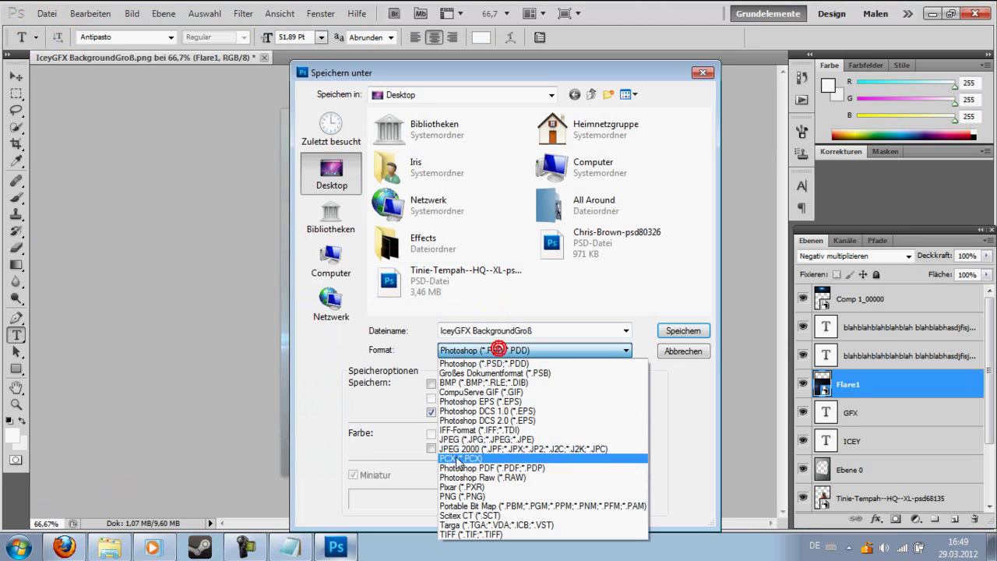
left_click(463, 497)
left_click(670, 330)
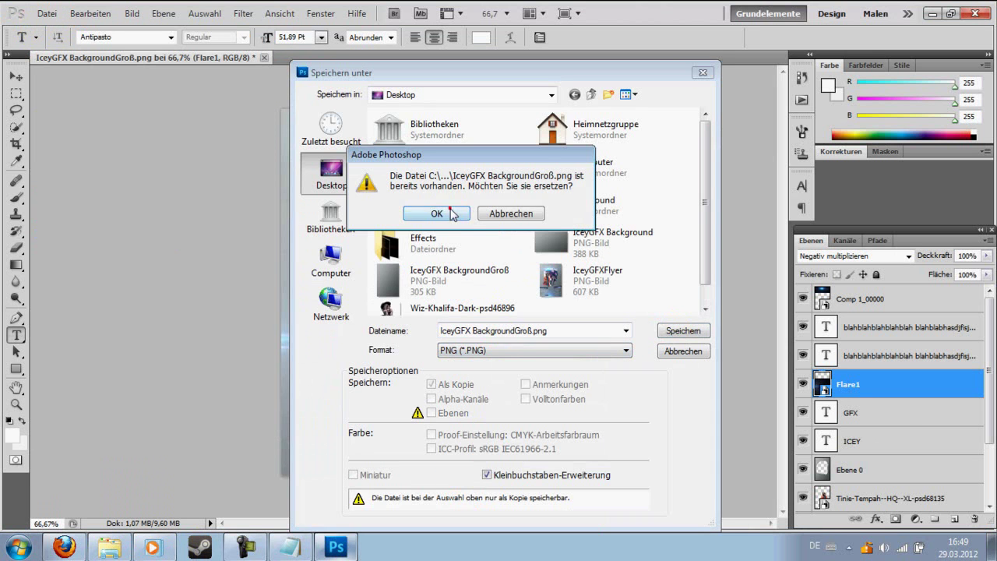
left_click(452, 213)
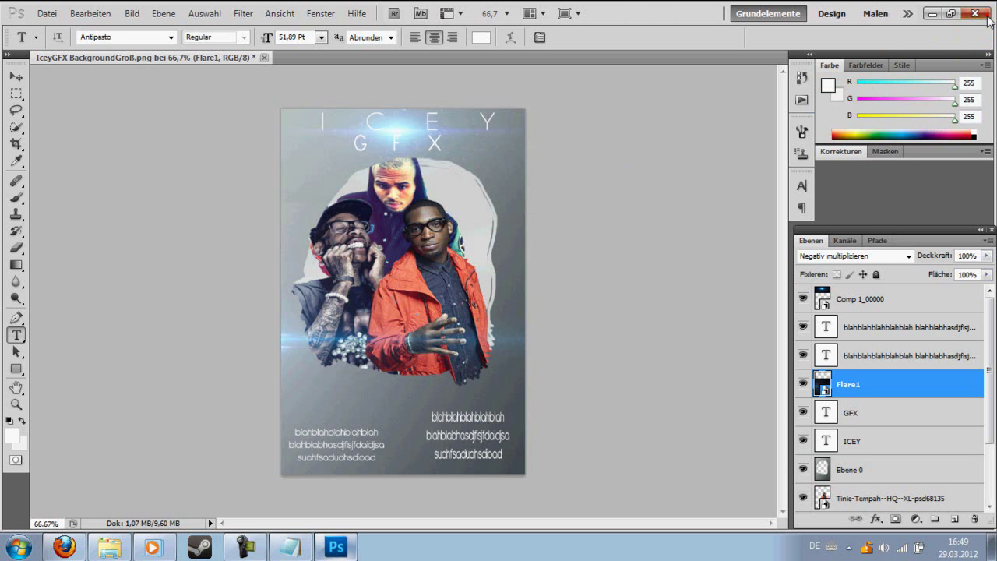
Close Photoshop without saving the layered document, close the Effects folder, and pause recording
left_click(976, 14)
left_click(507, 221)
left_click(803, 119)
left_click(234, 552)
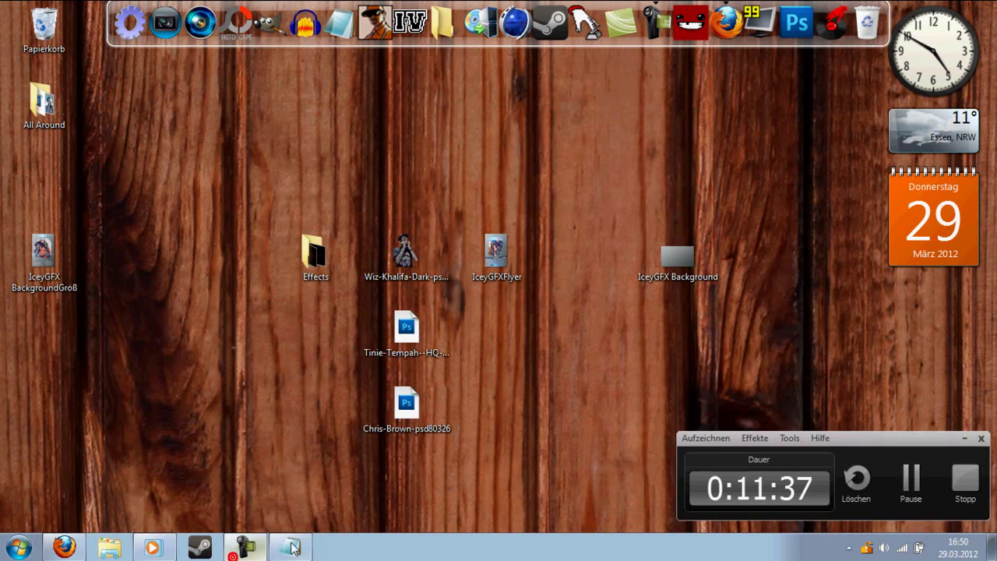
left_click(910, 476)
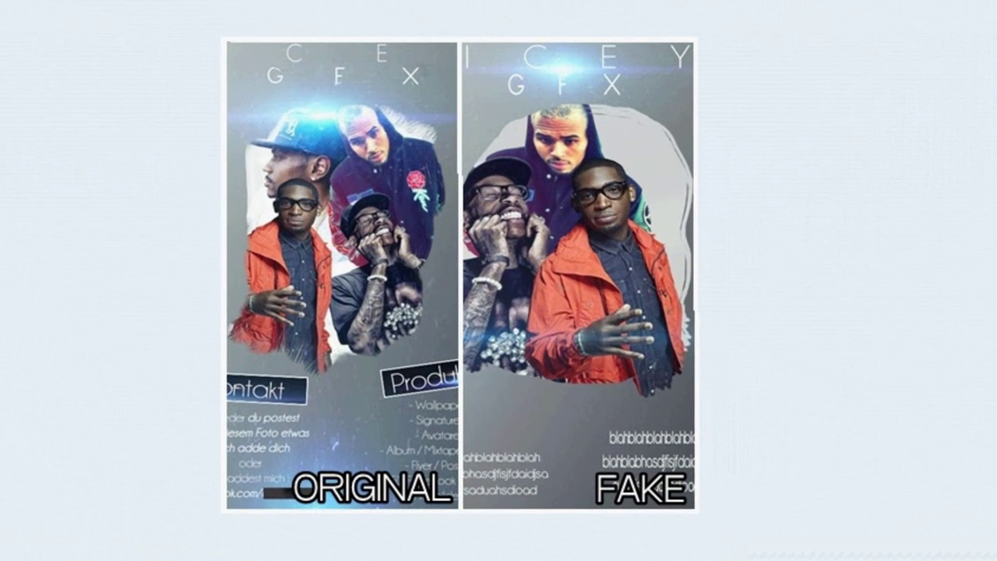